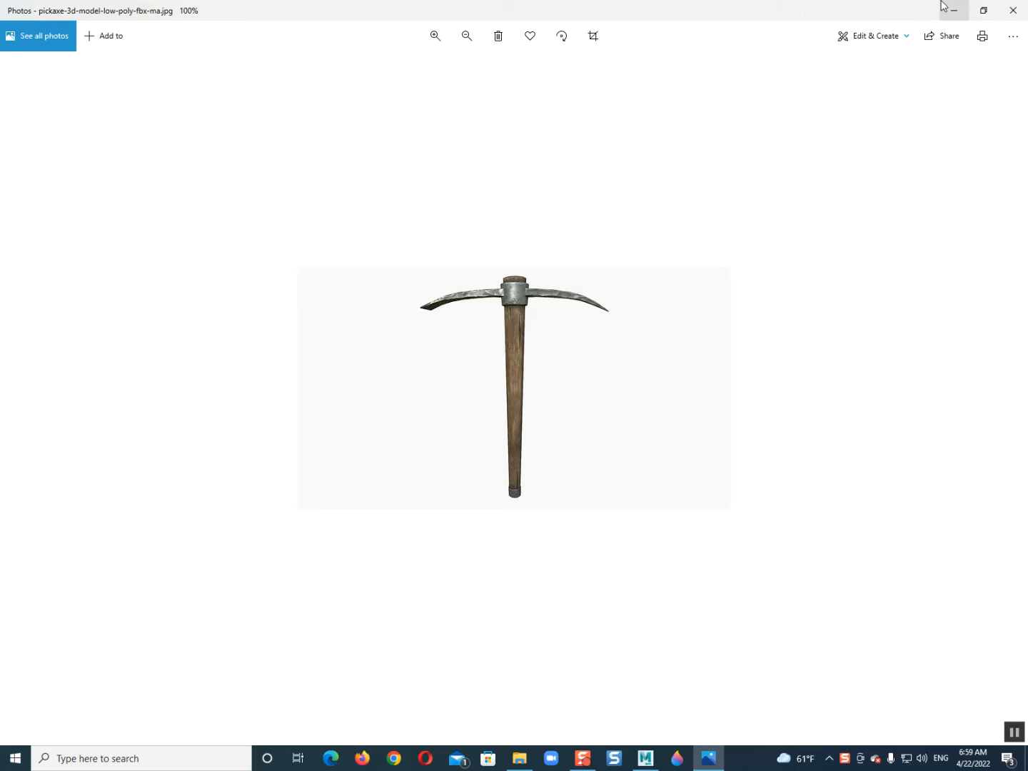
Step: Switch from the pickaxe photo to Maya, show the front view and hide the Outliner to enlarge the viewport
left_click_drag(278, 339, 394, 425)
key("space")
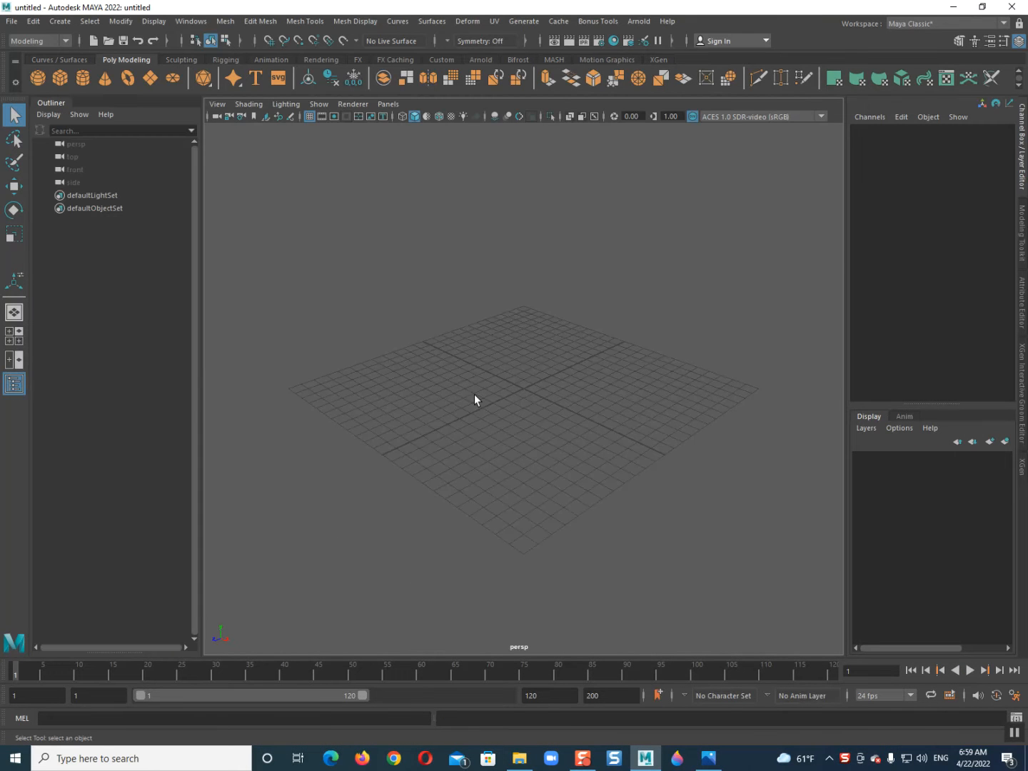
key("space")
left_click_drag(482, 359, 483, 374)
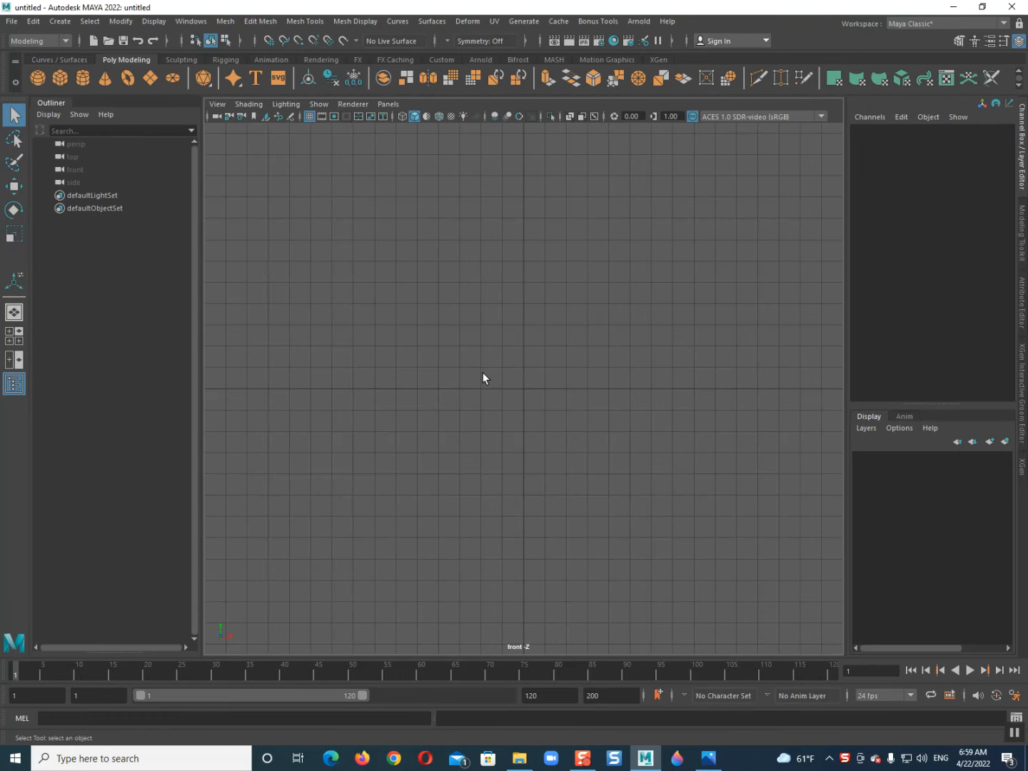
left_click(8, 389)
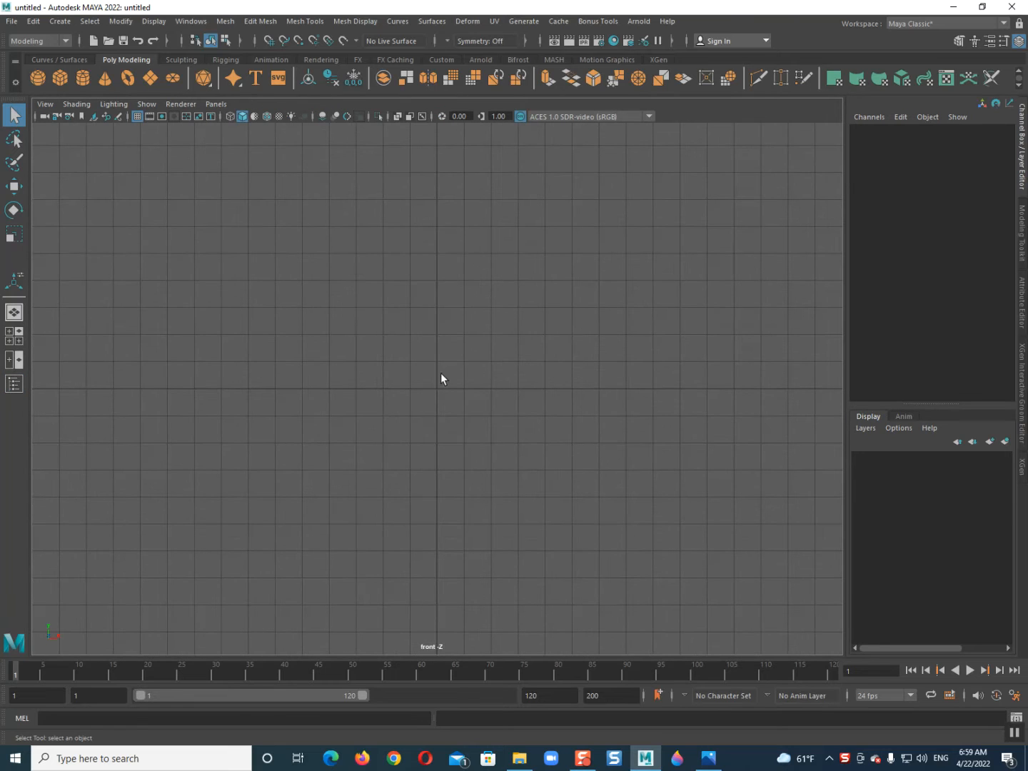
Step: Load the pickaxe JPG from the "ref imagesss" folder on the Desktop as an image plane in the front view
left_click(94, 117)
left_click(264, 195)
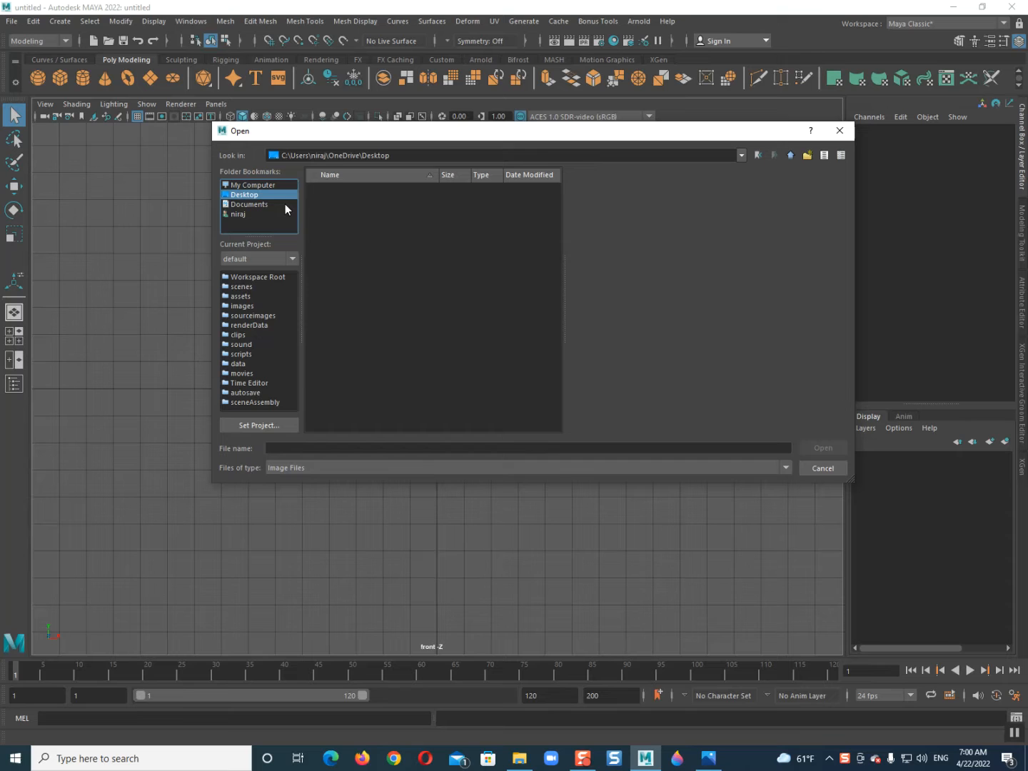
double_click(345, 307)
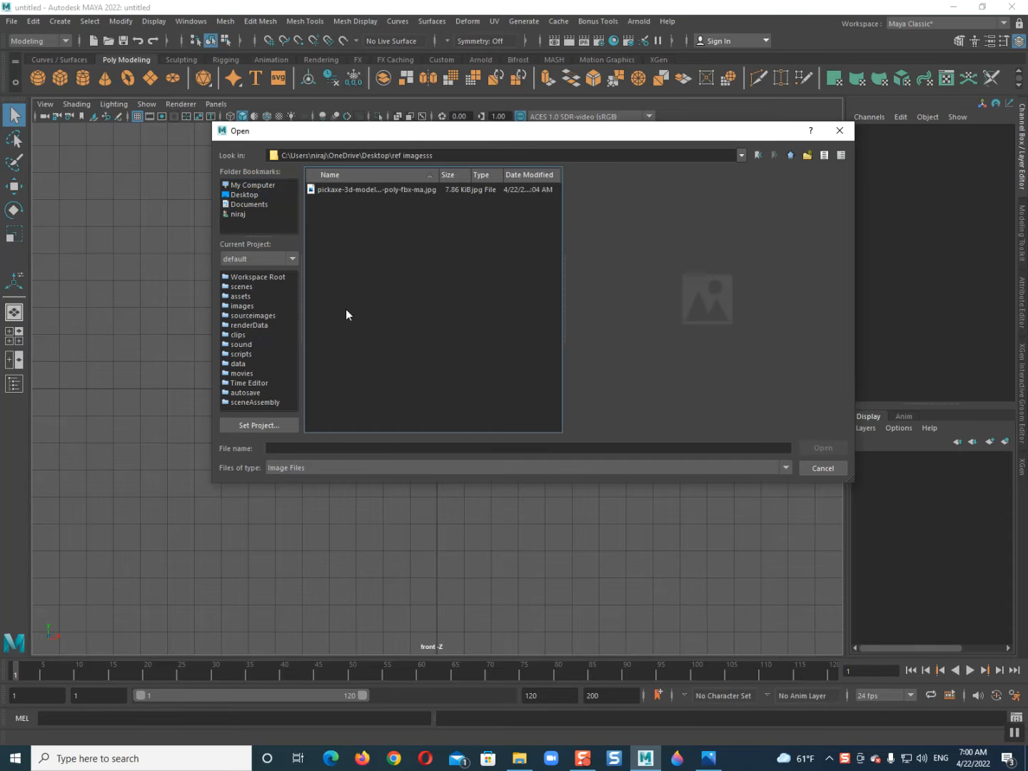
double_click(352, 190)
Step: Scale up the pickaxe image plane and raise it until the handle's base sits on the horizontal origin line
key("r")
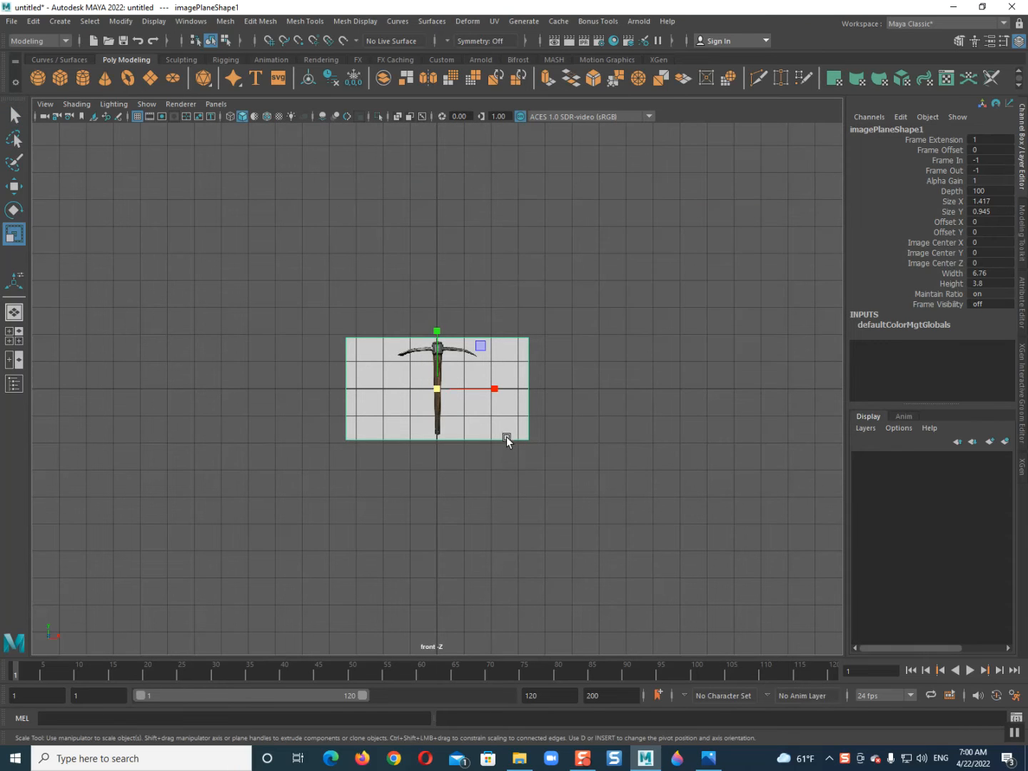
left_click_drag(439, 406, 773, 372)
key("w")
left_click_drag(445, 335, 439, 151)
Step: Push the image plane back behind the origin in the perspective view and return to the front view
key("space")
left_click_drag(383, 300, 544, 287)
key("space")
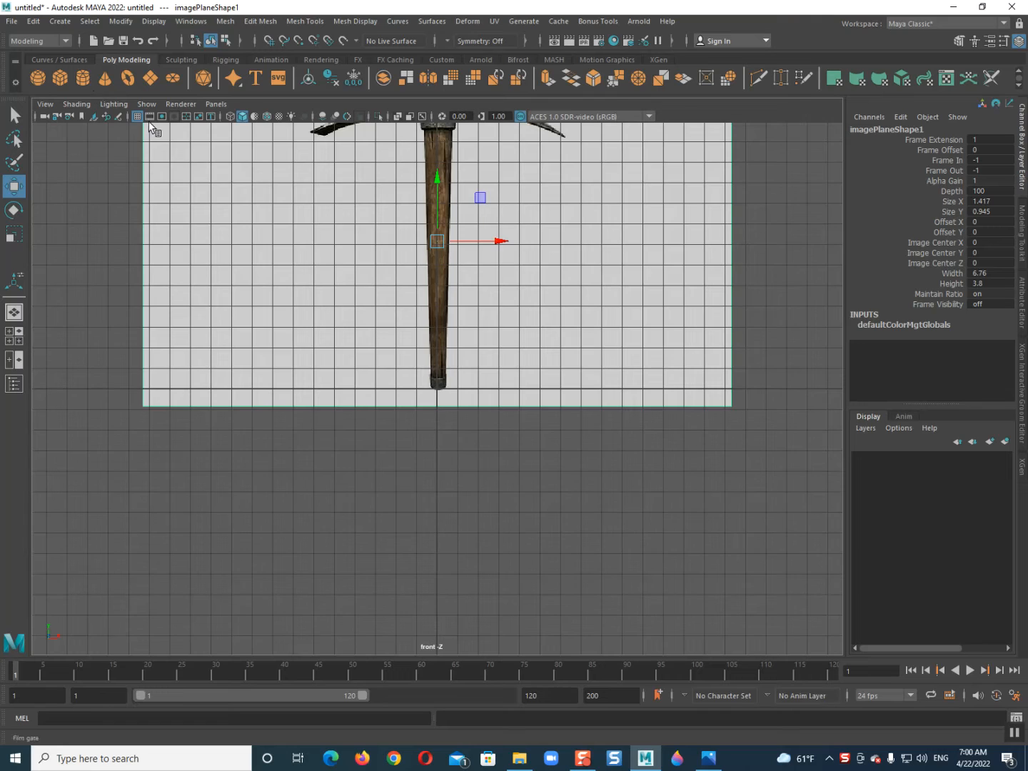
Step: Hide the grid and put the image plane on a new display layer set to reference mode
left_click(137, 117)
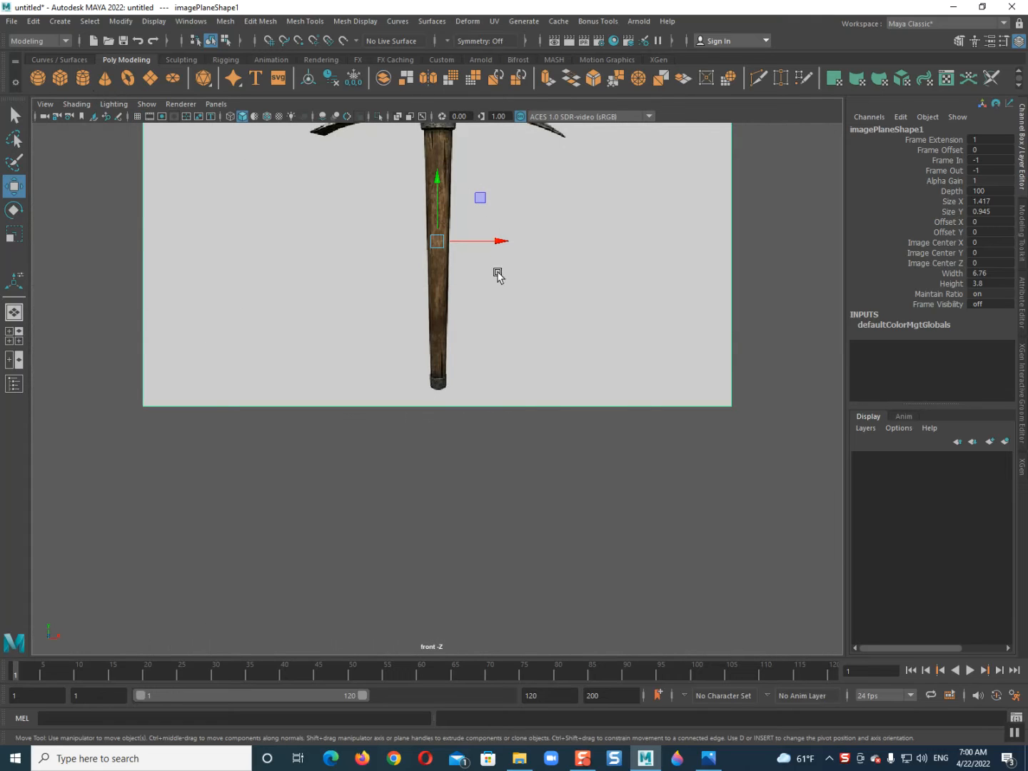
left_click(1006, 442)
left_click(890, 458)
left_click(891, 458)
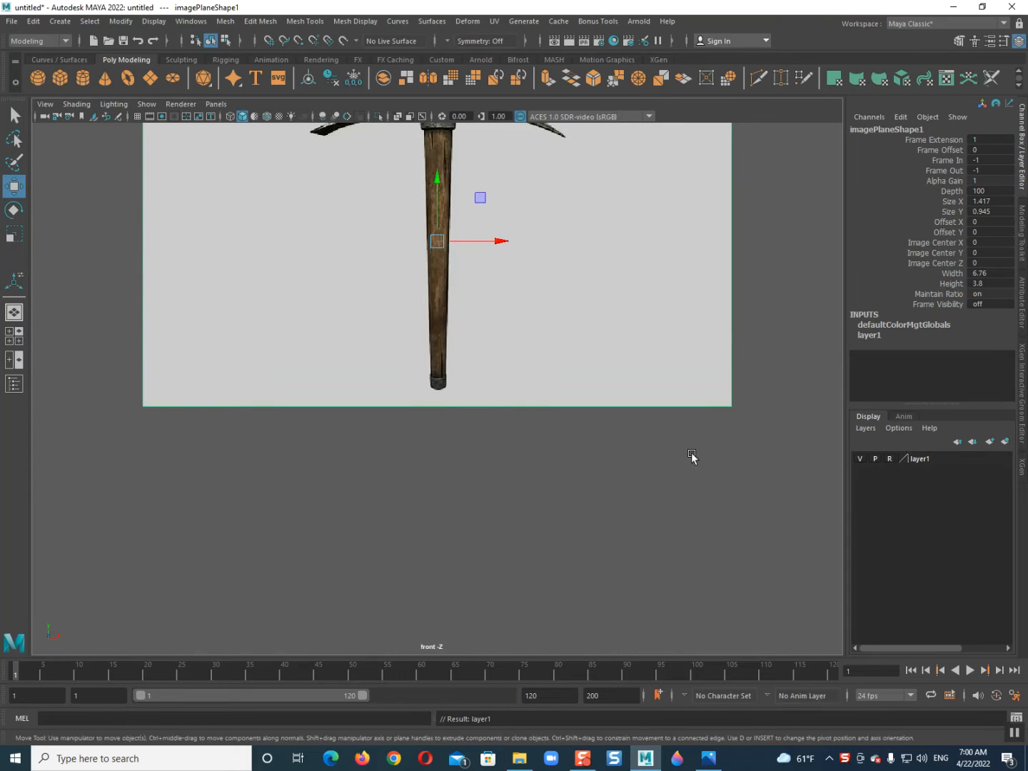
left_click(688, 459)
Step: Create a polygon cylinder over the pickaxe handle and move it down near the handle's lower end
scroll(459, 277, "down", 2)
middle_click_drag(460, 285, 427, 273, "alt")
scroll(460, 371, "up", 3)
scroll(495, 482, "up", 3)
scroll(464, 329, "up", 1)
right_click_drag(427, 272, 299, 236, "shift")
left_click(424, 356)
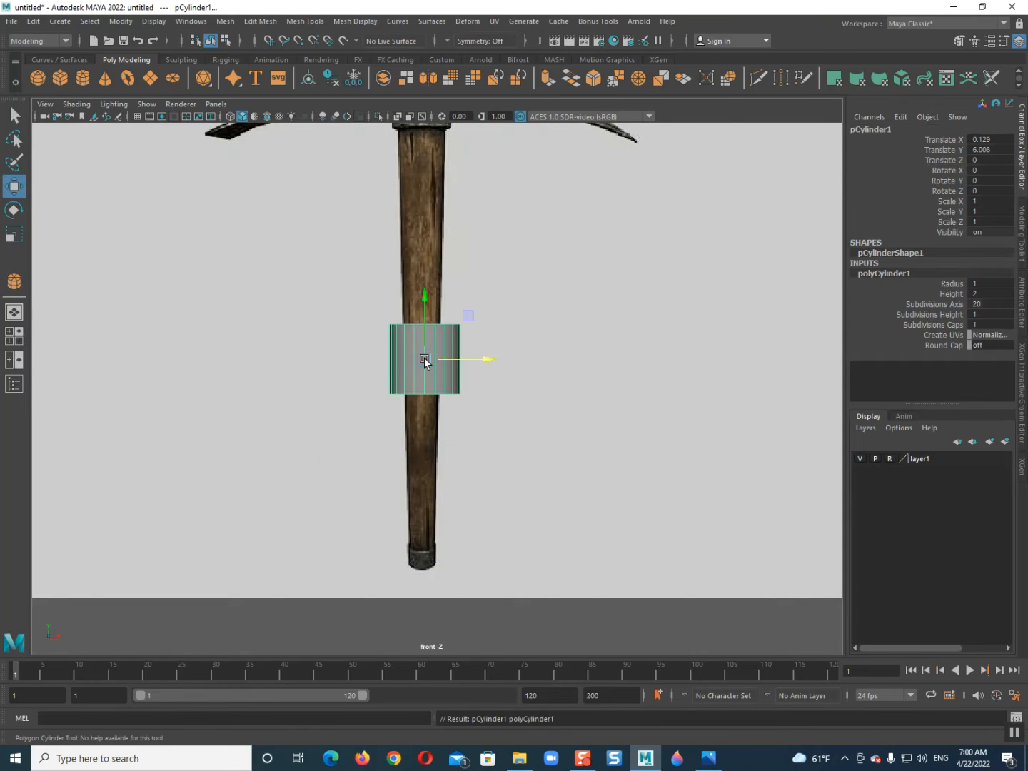
left_click_drag(424, 351, 434, 494)
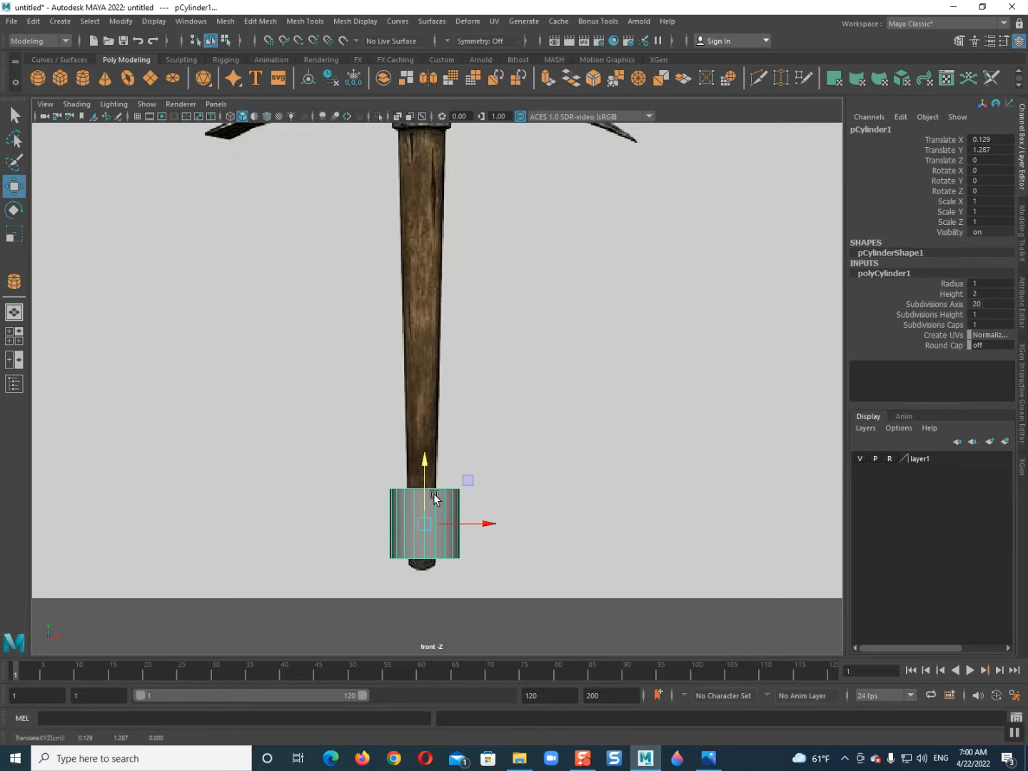
Step: In wireframe, scale the cylinder to about 0.418, align it with the handle's bottom end and set its cap subdivisions to 0
key("4")
scroll(423, 577, "up", 1)
scroll(450, 340, "up", 4)
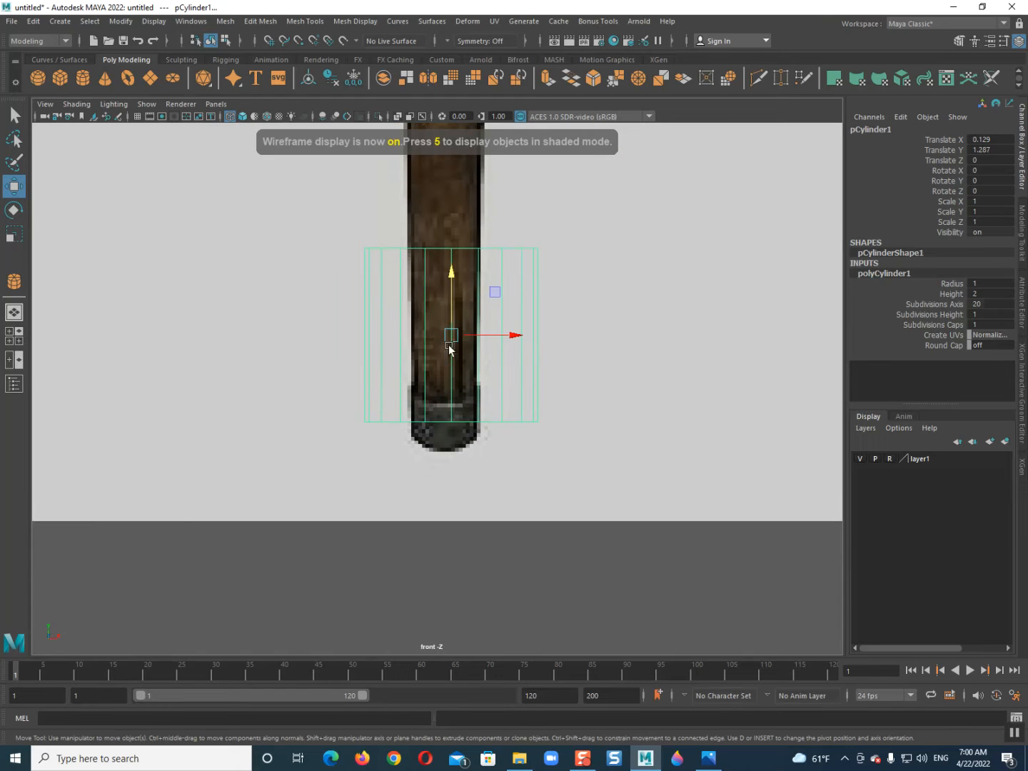
key("r")
left_click_drag(453, 344, 385, 335)
key("w")
left_click_drag(477, 335, 471, 337)
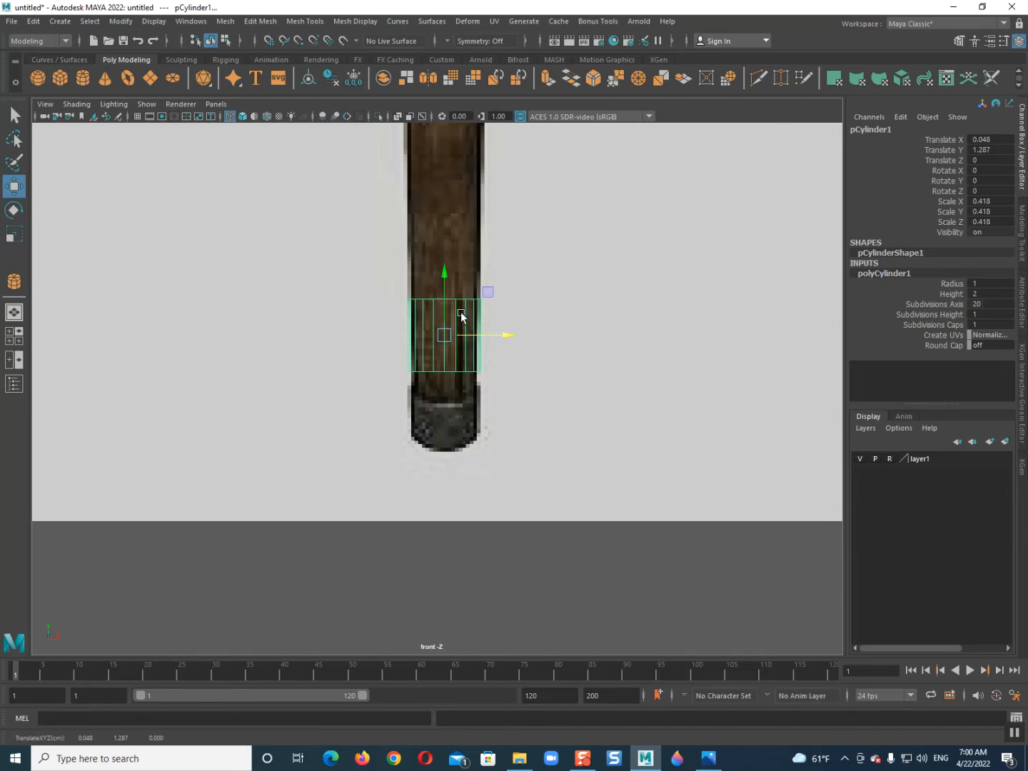
left_click_drag(447, 298, 447, 363)
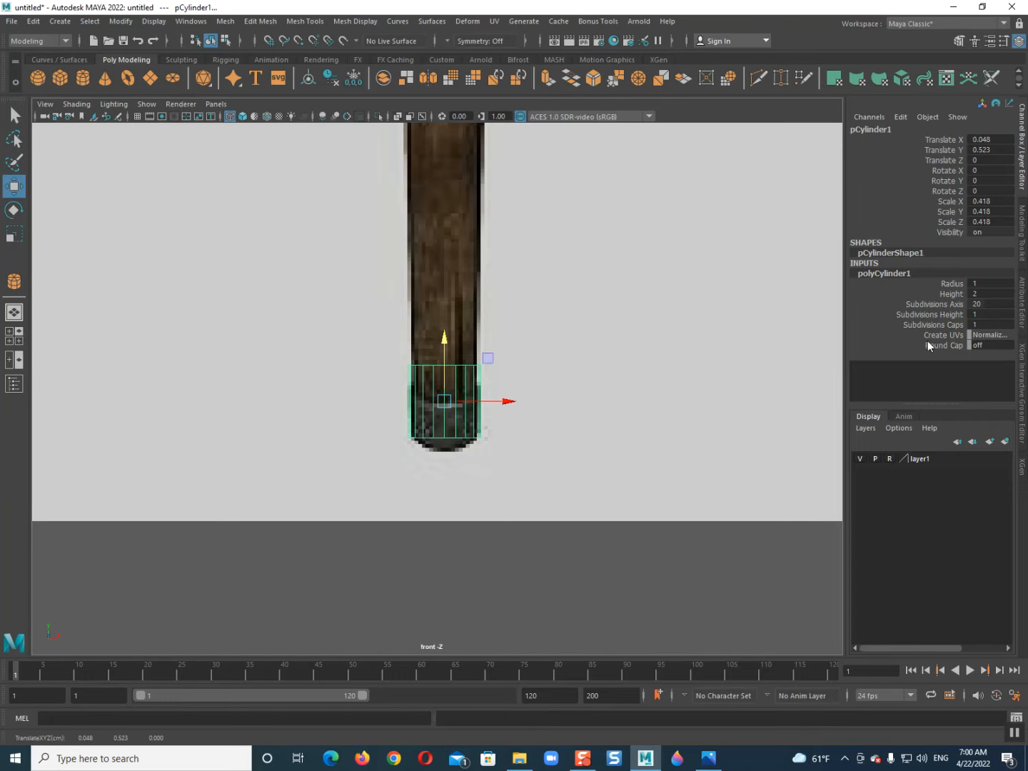
left_click(953, 324)
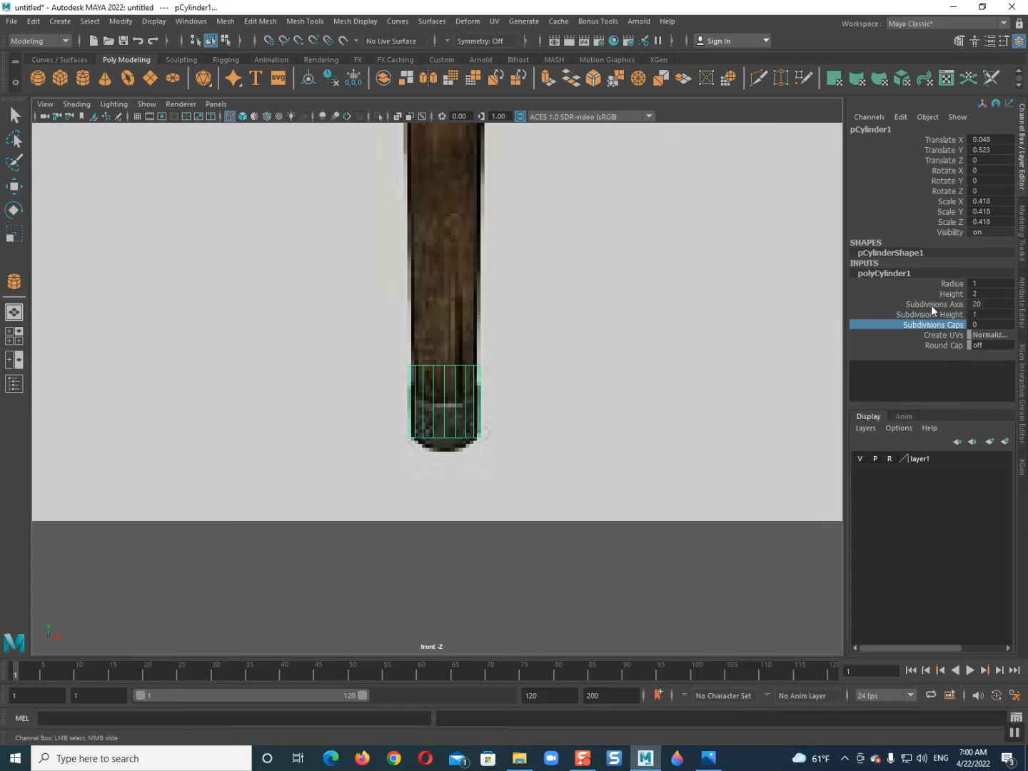
Step: Raise the cylinder's top vertices to the top of the pickaxe handle and scale them out to the handle's width
right_click_drag(444, 381, 235, 353)
left_click_drag(332, 361, 481, 397)
key("w")
left_click_drag(445, 333, 444, 4)
scroll(438, 356, "down", 8)
scroll(439, 356, "up", 2)
middle_click_drag(438, 379, 440, 539, "alt")
scroll(464, 366, "up", 1)
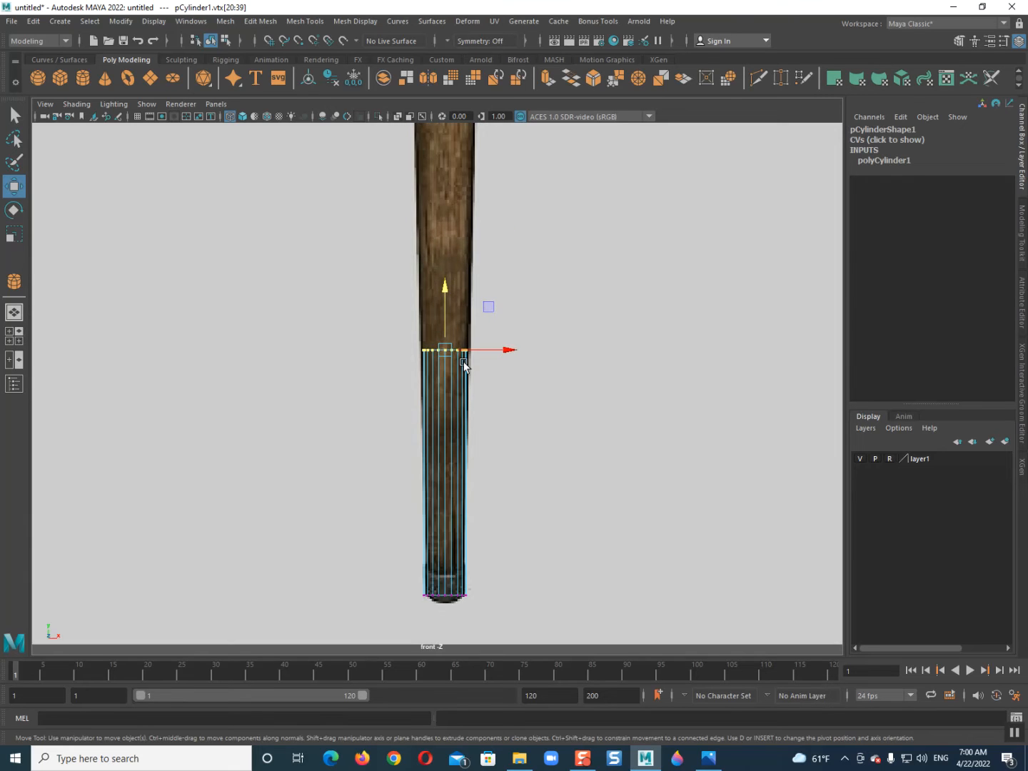
middle_click_drag(463, 364, 463, 468, "alt")
left_click_drag(447, 399, 438, 17)
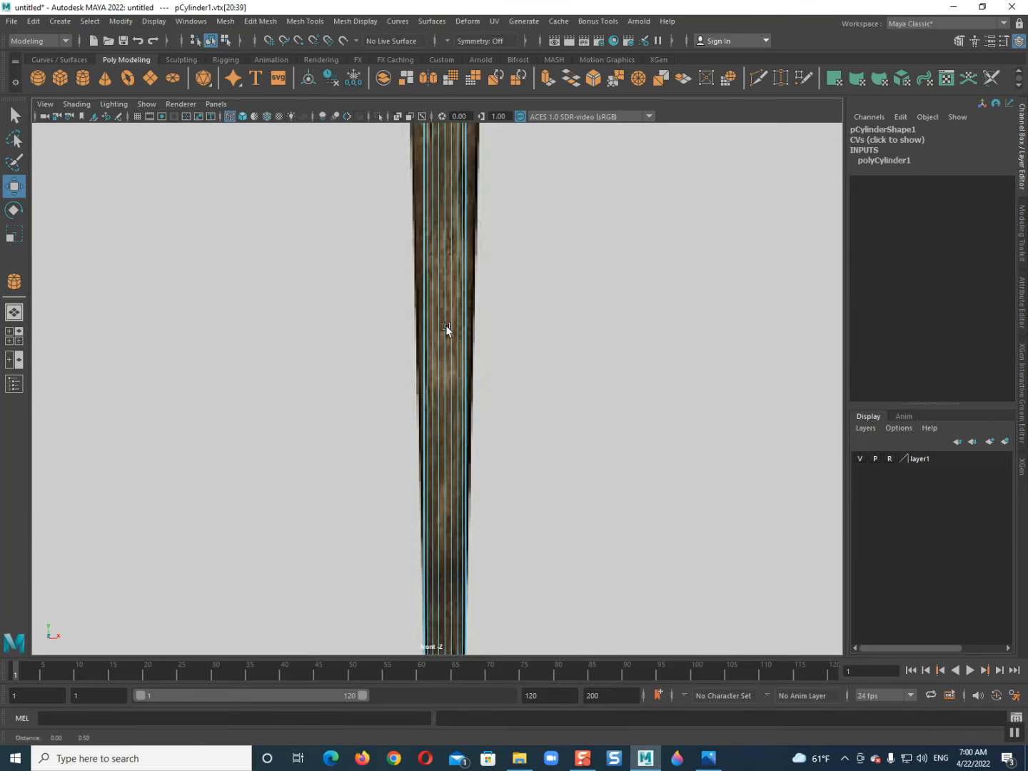
middle_click_drag(446, 188, 445, 474, "alt")
left_click_drag(441, 294, 443, 188)
key("r")
left_click_drag(443, 253, 467, 248)
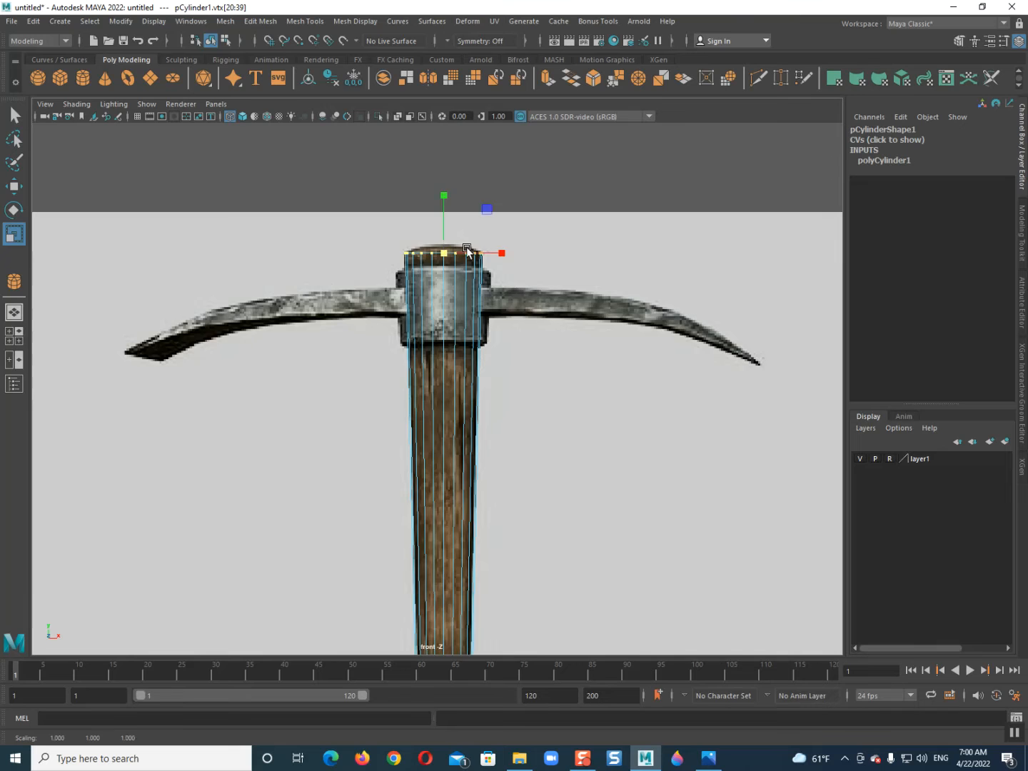
Step: Try to round the cylinder's lower end by moving its inner bottom vertices down along the curved tip in the reference
scroll(436, 272, "down", 3)
middle_click_drag(414, 229, 397, 123, "alt")
scroll(405, 444, "down", 1)
middle_click_drag(405, 444, 391, 255, "alt")
scroll(376, 352, "up", 3)
middle_click_drag(377, 345, 390, 293, "alt")
scroll(393, 327, "up", 3)
middle_click_drag(367, 424, 406, 401, "alt")
scroll(407, 401, "up", 3)
scroll(429, 298, "up", 3)
middle_click_drag(410, 461, 401, 322, "alt")
scroll(429, 298, "up", 1)
scroll(424, 351, "up", 3)
scroll(393, 281, "up", 2)
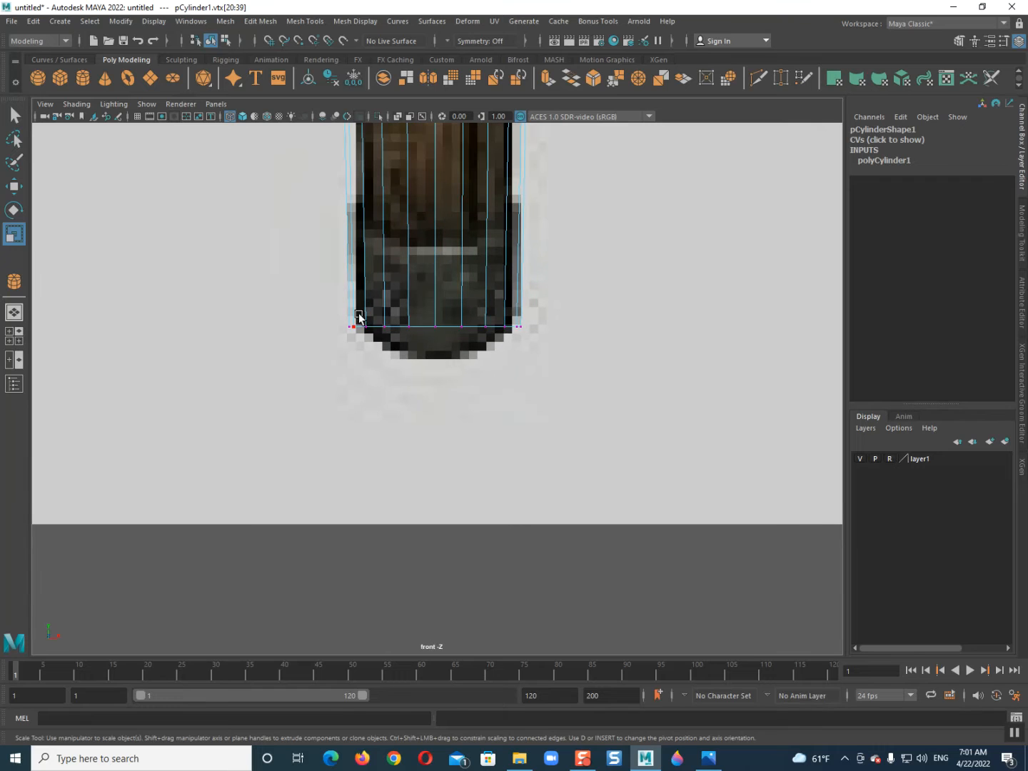
left_click_drag(414, 345, 505, 359)
key("w")
left_click_drag(436, 275, 439, 287)
left_click_drag(383, 317, 488, 370)
left_click_drag(432, 272, 481, 383)
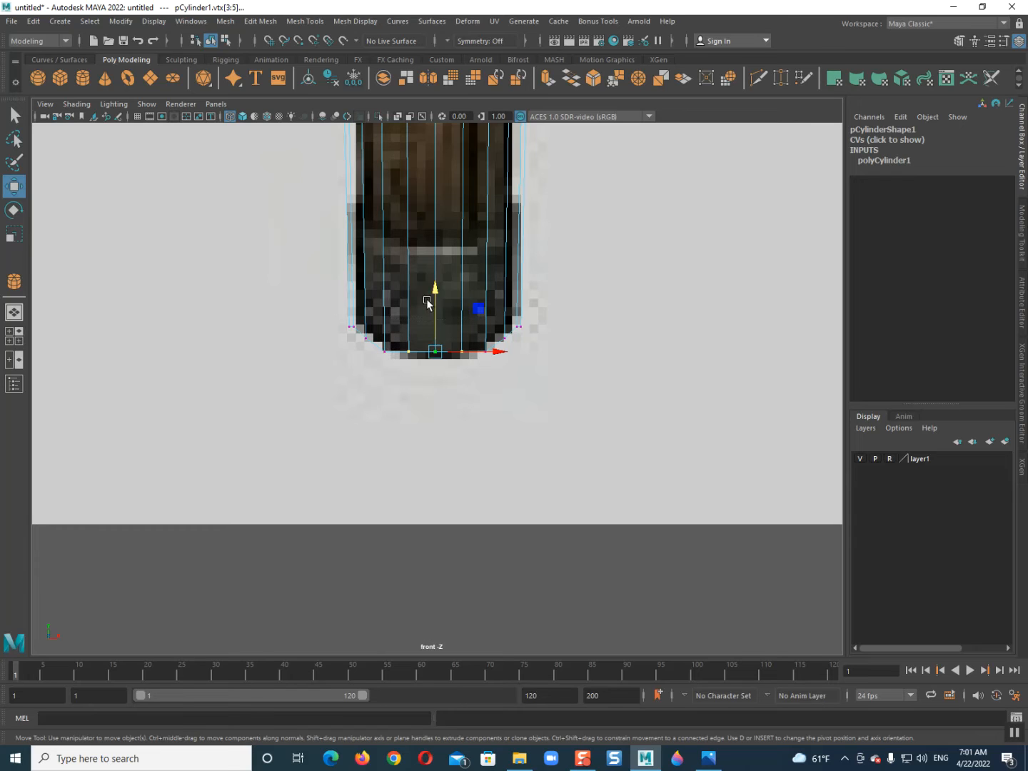
left_click_drag(436, 301, 440, 310)
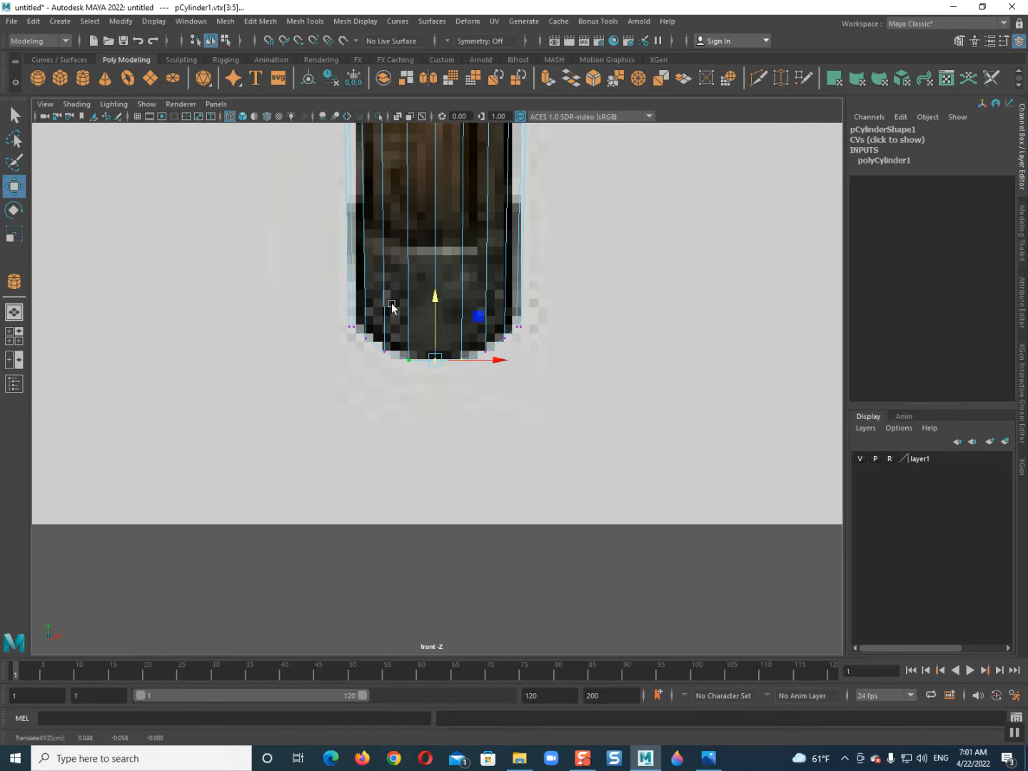
Step: Try to lower the outer bottom vertices slightly to continue the curve at the handle's lower end
left_click_drag(353, 316, 369, 334)
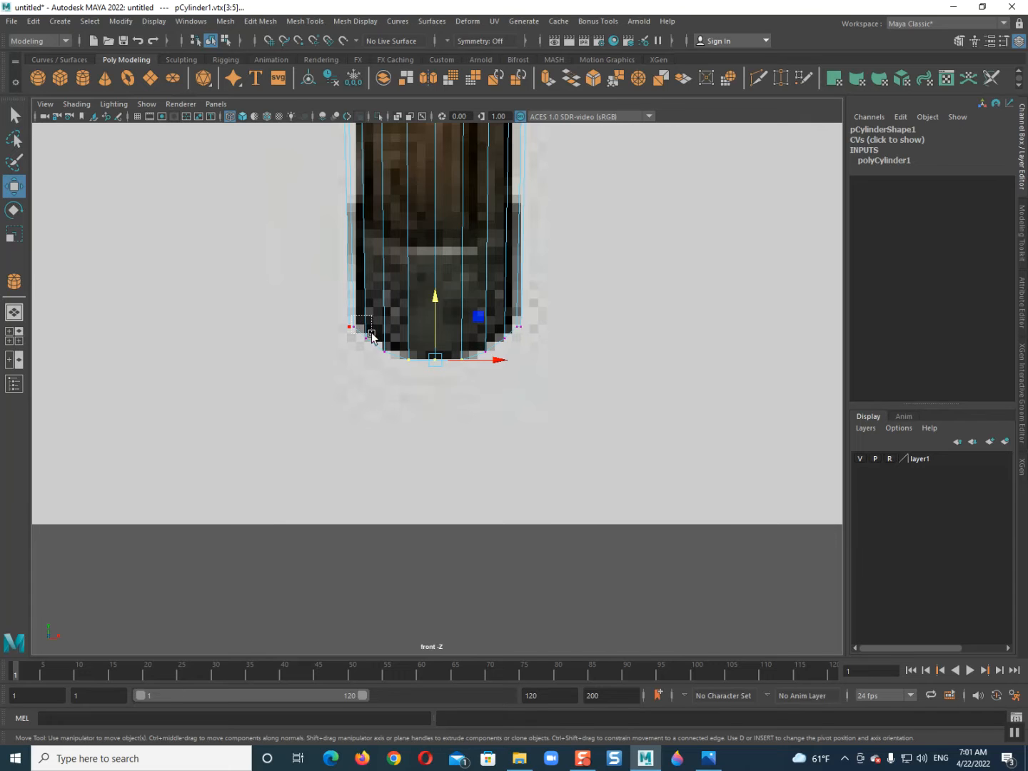
left_click_drag(437, 326, 514, 343)
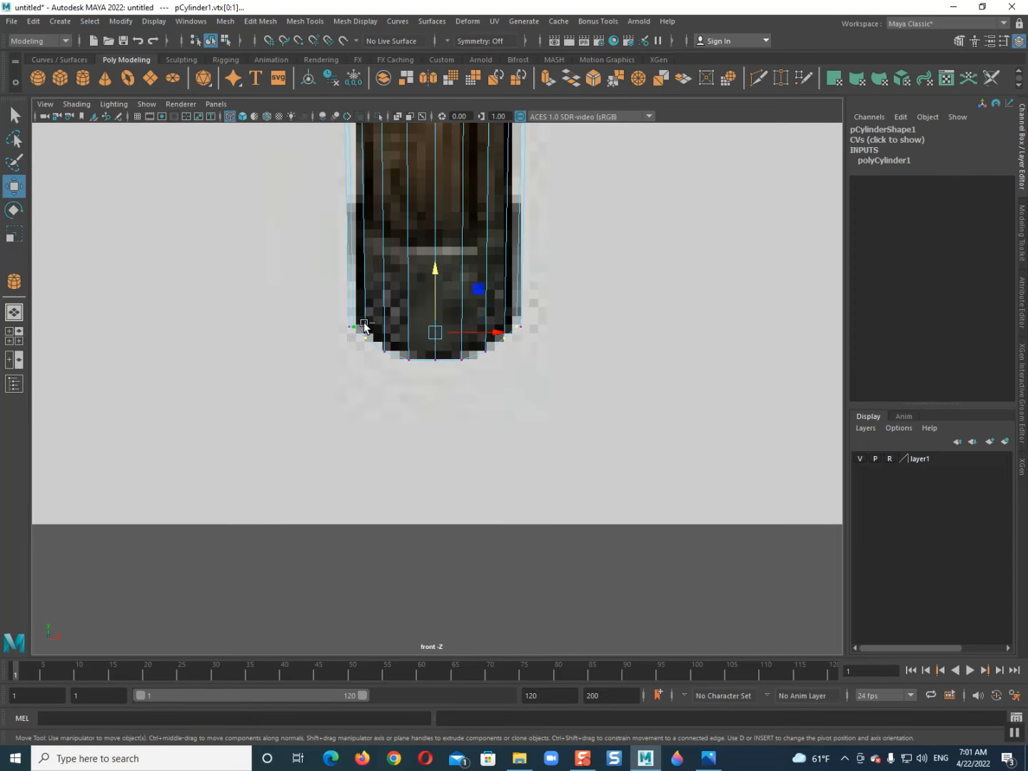
left_click_drag(417, 342, 511, 347, "ctrl")
left_click_drag(434, 288, 434, 289)
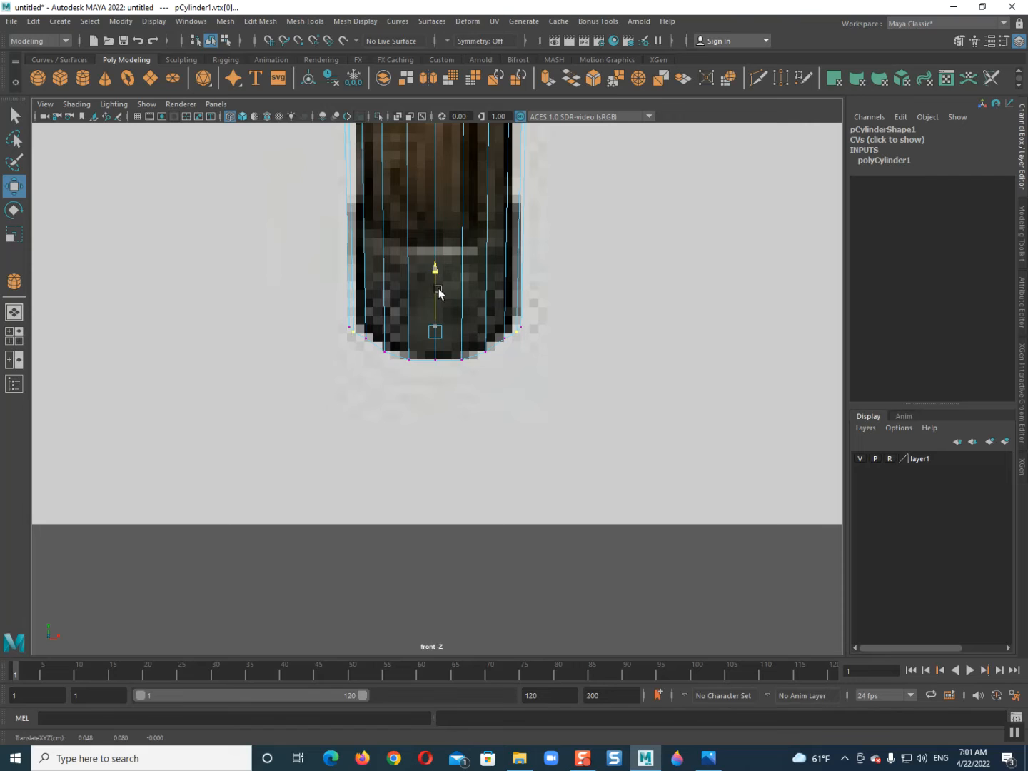
Step: Switch to shaded display in the perspective view and examine the shape of the handle's lower end
key("space")
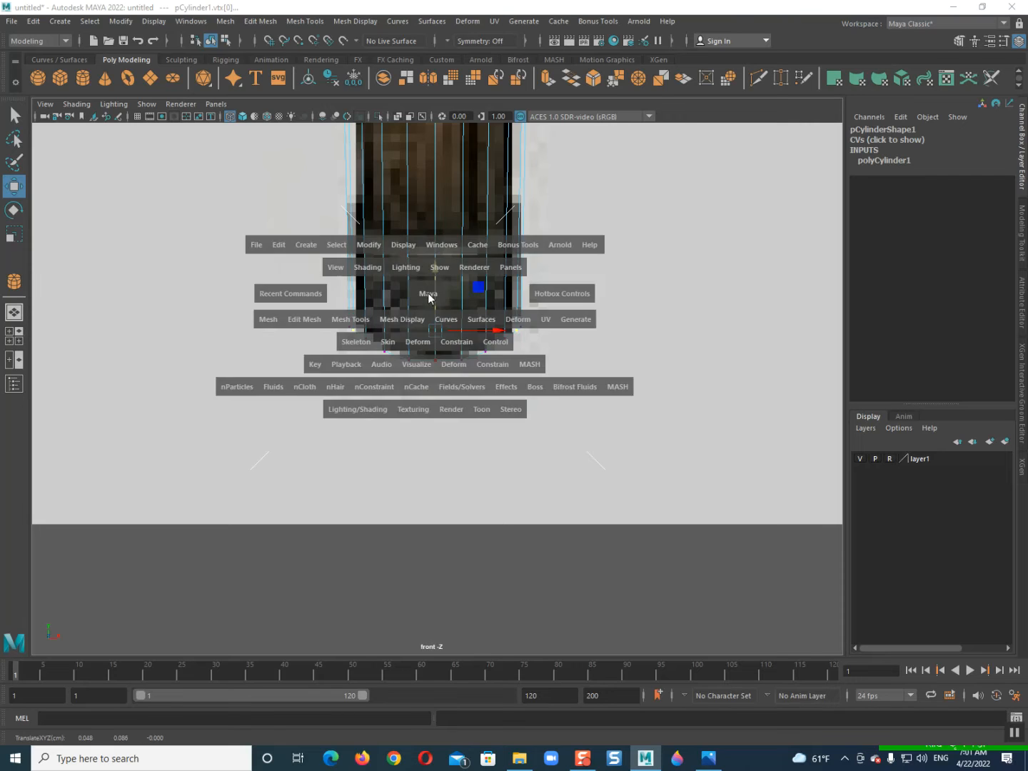
left_click_drag(441, 289, 441, 331)
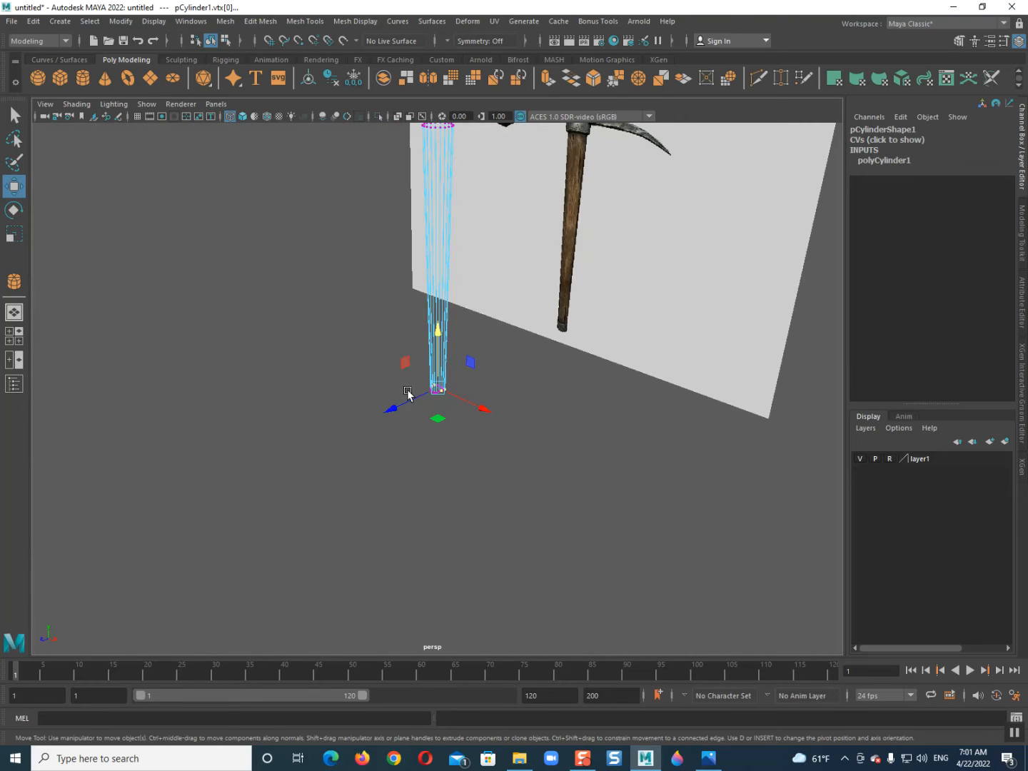
key("5")
mouse_move(404, 484)
left_mouse_down("alt")
mouse_move(419, 484)
mouse_move(425, 321)
left_mouse_up("alt")
key("F8")
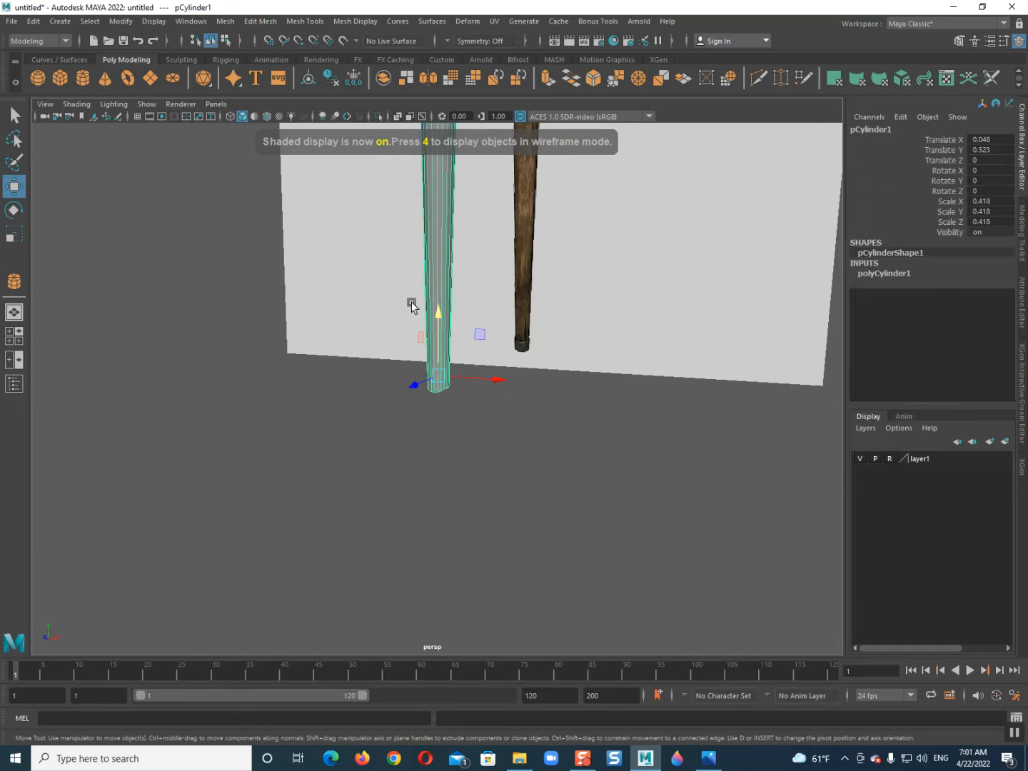
left_click(321, 418)
left_click_drag(321, 417, 392, 425, "alt")
scroll(404, 432, "up", 3)
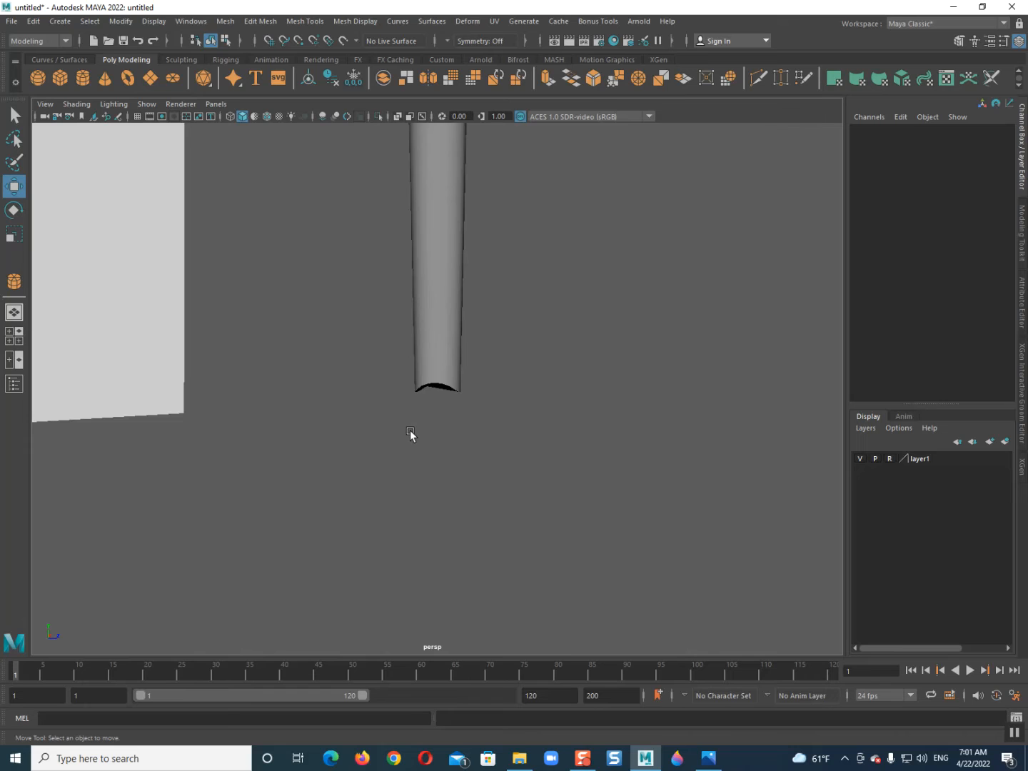
Step: Undo the vertex moves that curved the cylinder's lower end
key("space")
left_click_drag(415, 429, 407, 394)
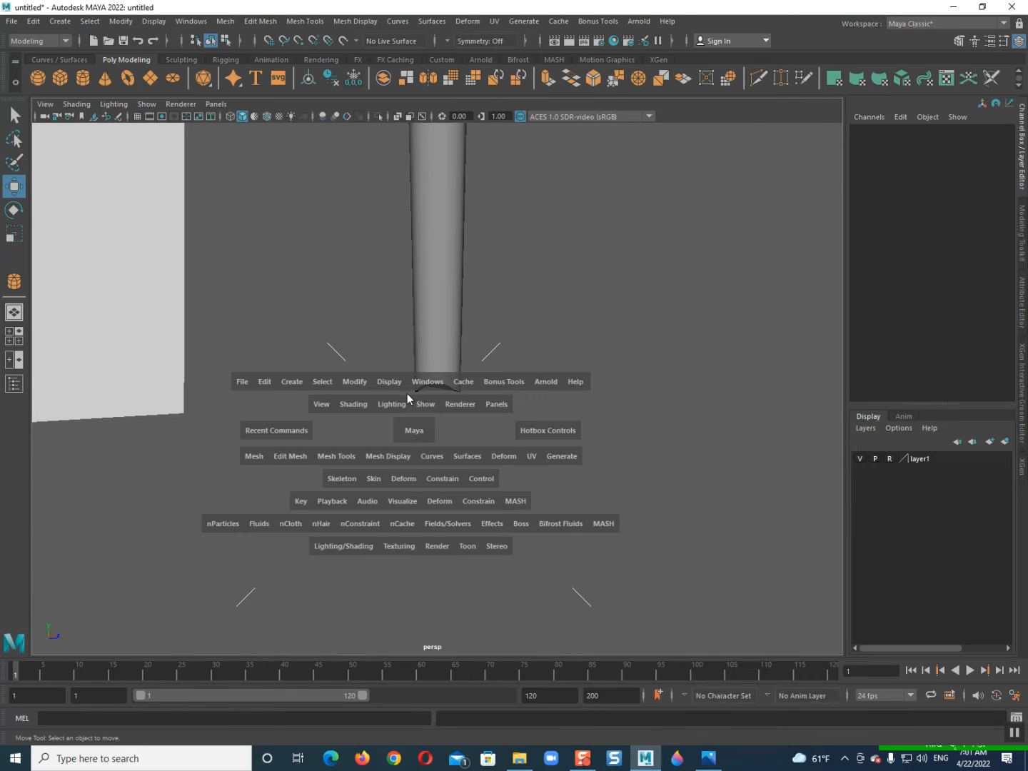
key("ctrl+z")
key("ctrl+z")
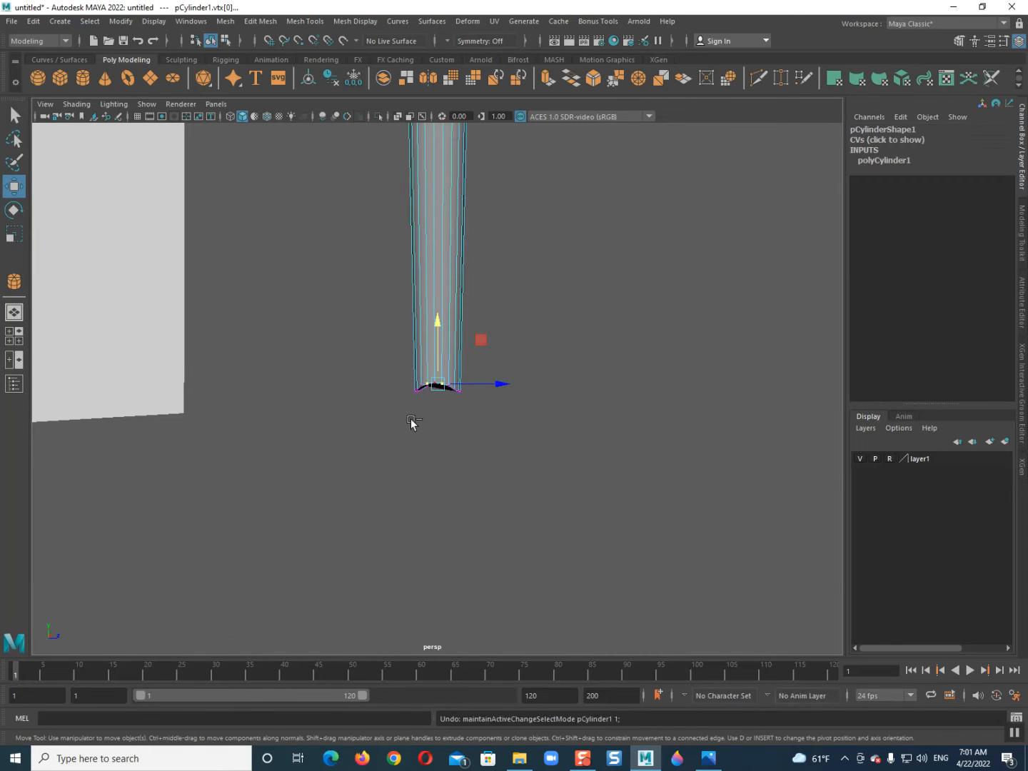
key("ctrl+z")
key("ctrl+z")
key("ctrl+z")
key("ctrl+z")
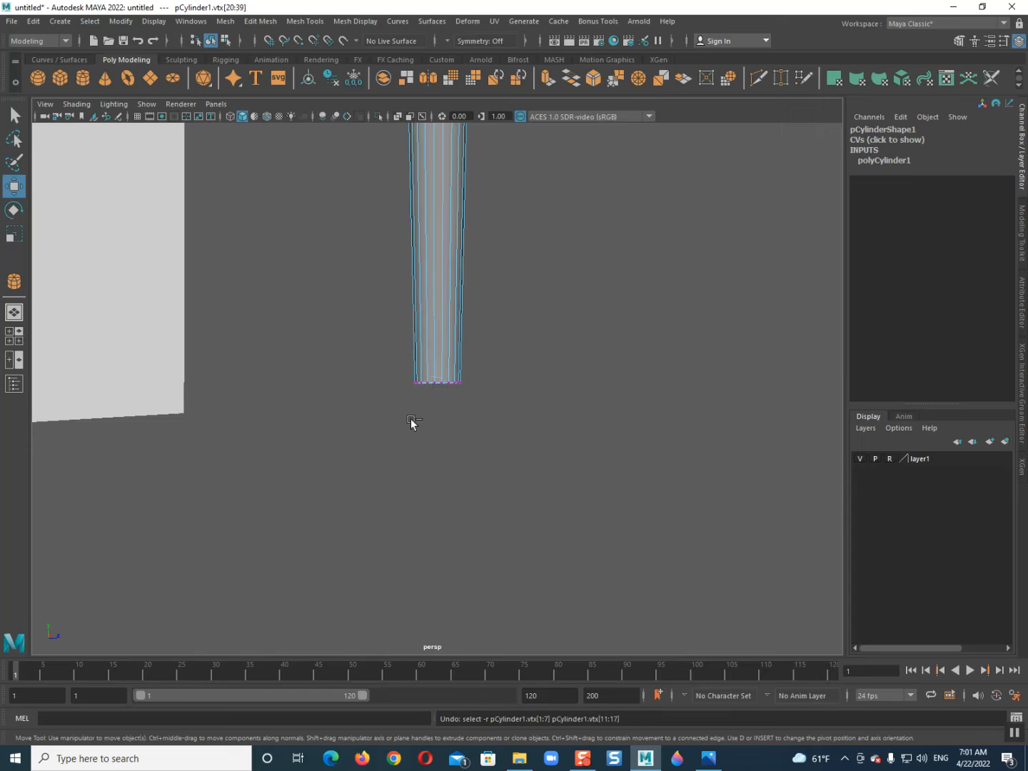
Step: Try poking the bottom cap face of the handle cylinder to add a centre vertex
key("space")
left_click_drag(434, 400, 435, 426)
scroll(431, 232, "up", 2)
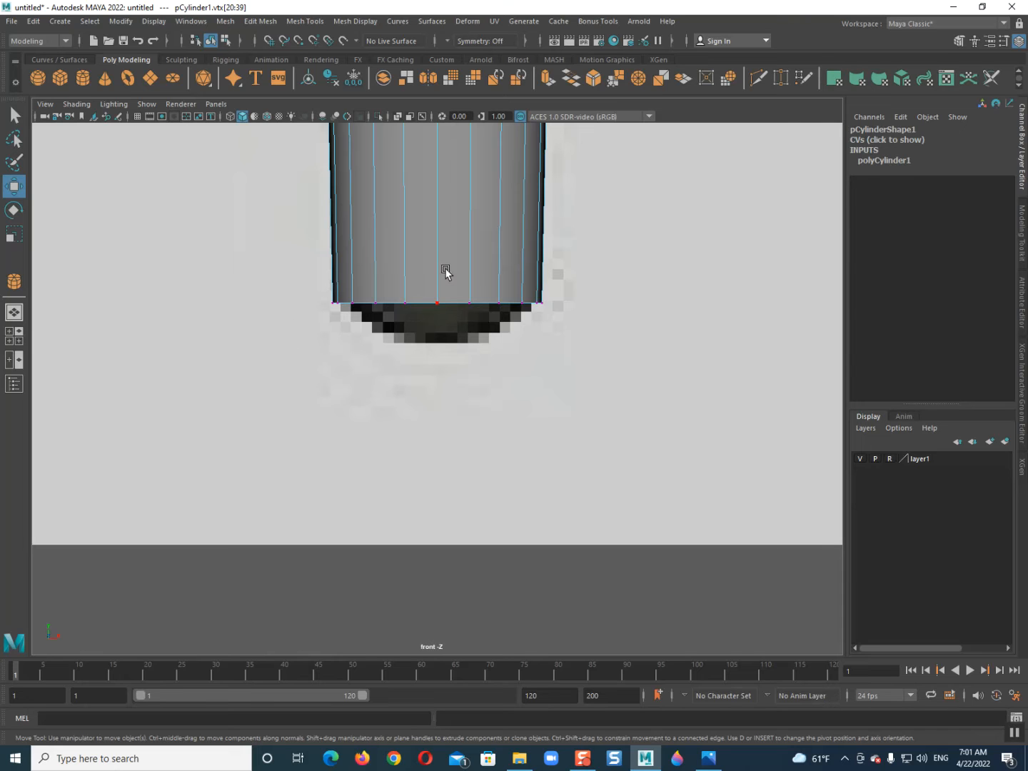
key("space")
left_click_drag(440, 392, 447, 330)
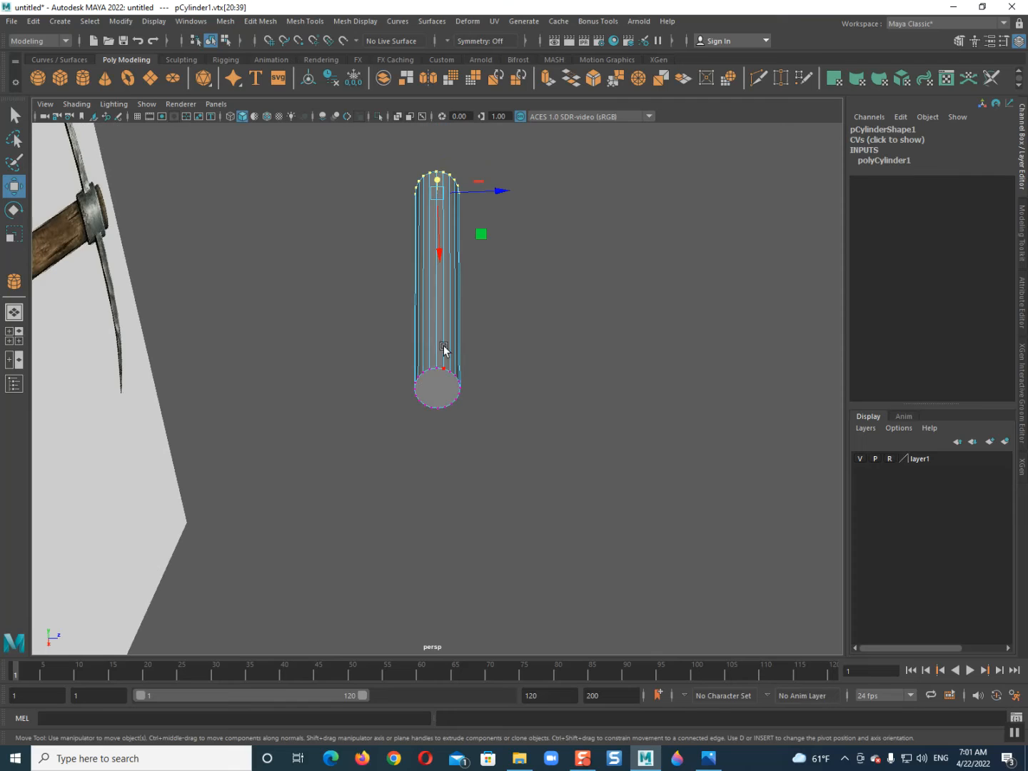
right_click_drag(441, 351, 438, 378)
left_click(439, 378)
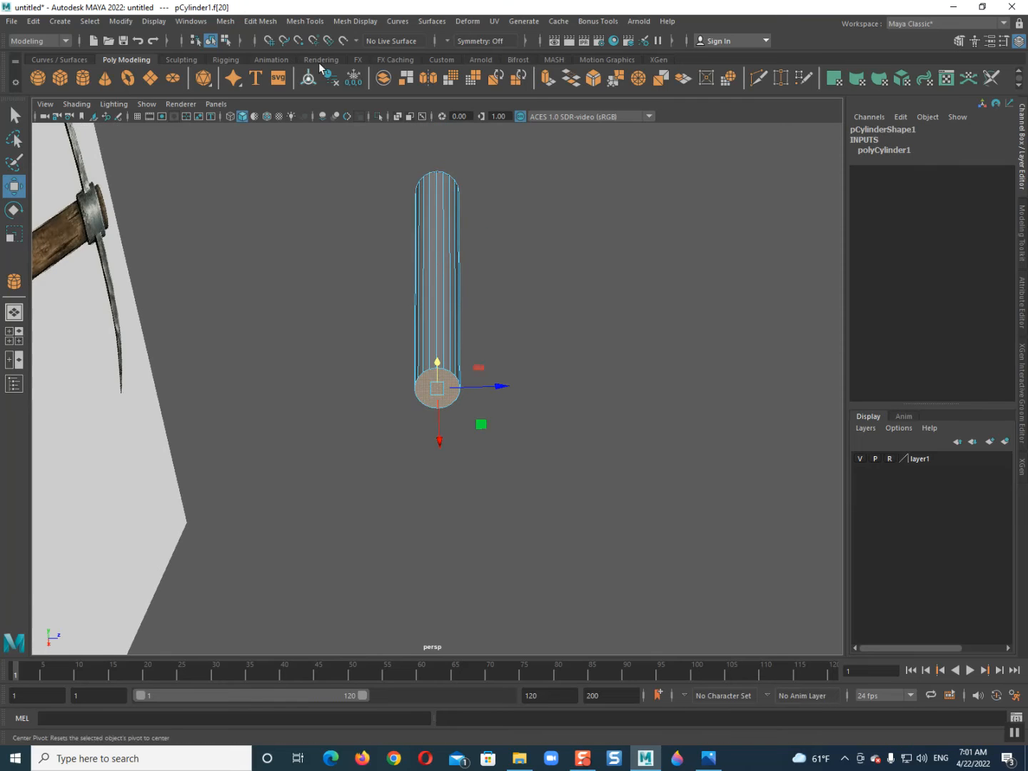
left_click(275, 22)
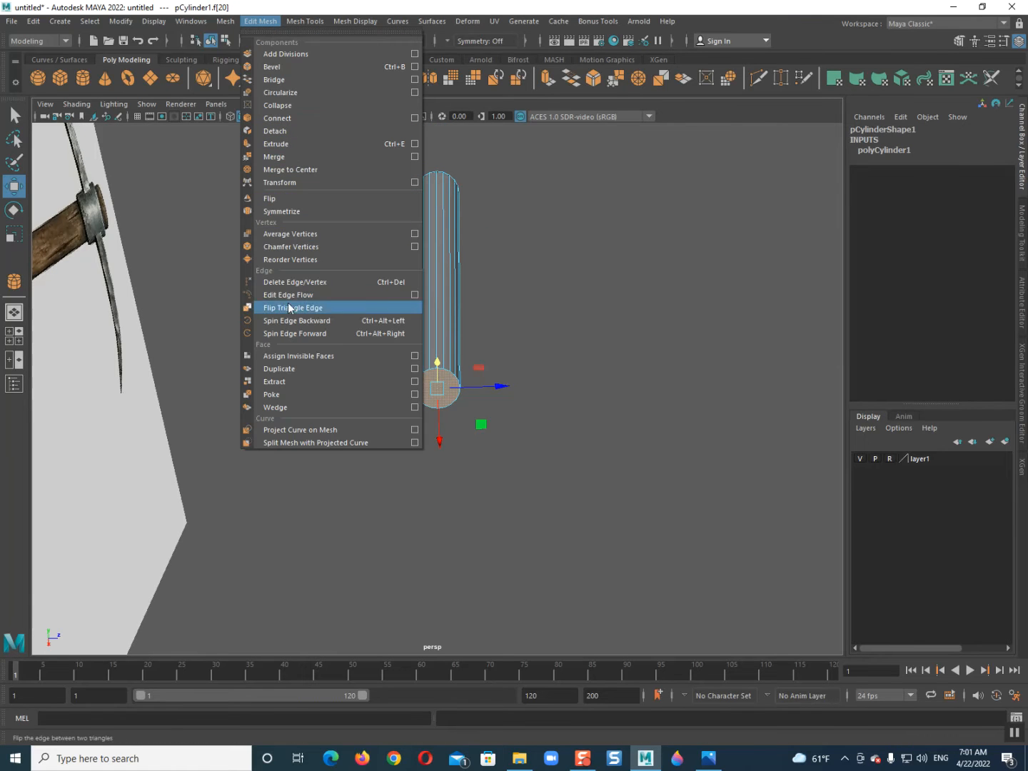
left_click(271, 395)
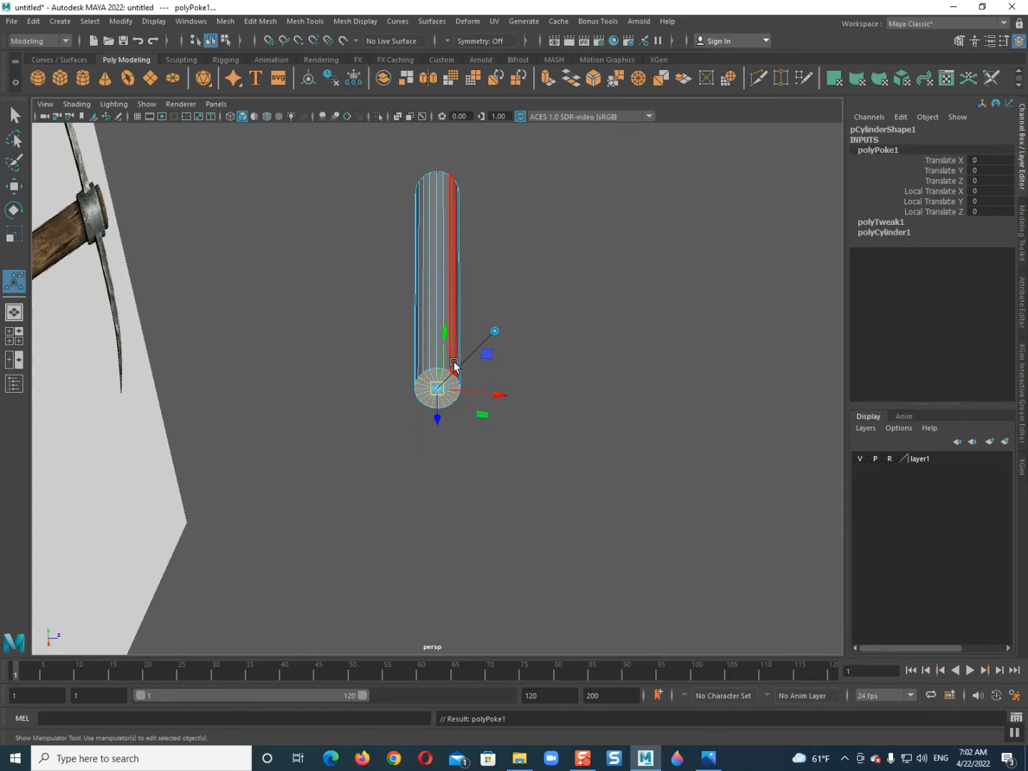
Step: Try to round the handle's lower end by moving the cap's centre vertex down, and preview the mesh smoothed
scroll(454, 356, "up", 3)
left_click_drag(453, 370, 461, 369, "alt")
right_click_drag(442, 357, 395, 356)
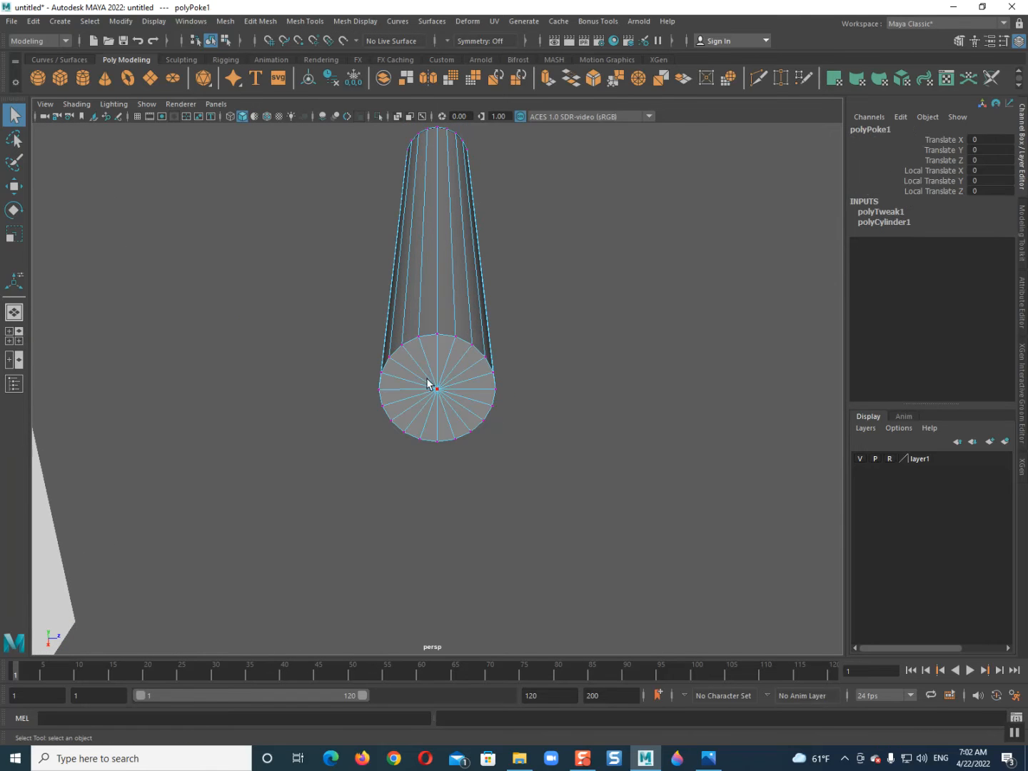
left_click(434, 387)
mouse_move(434, 389)
left_mouse_down("alt")
mouse_move(411, 490)
mouse_move(421, 408)
left_mouse_up("alt")
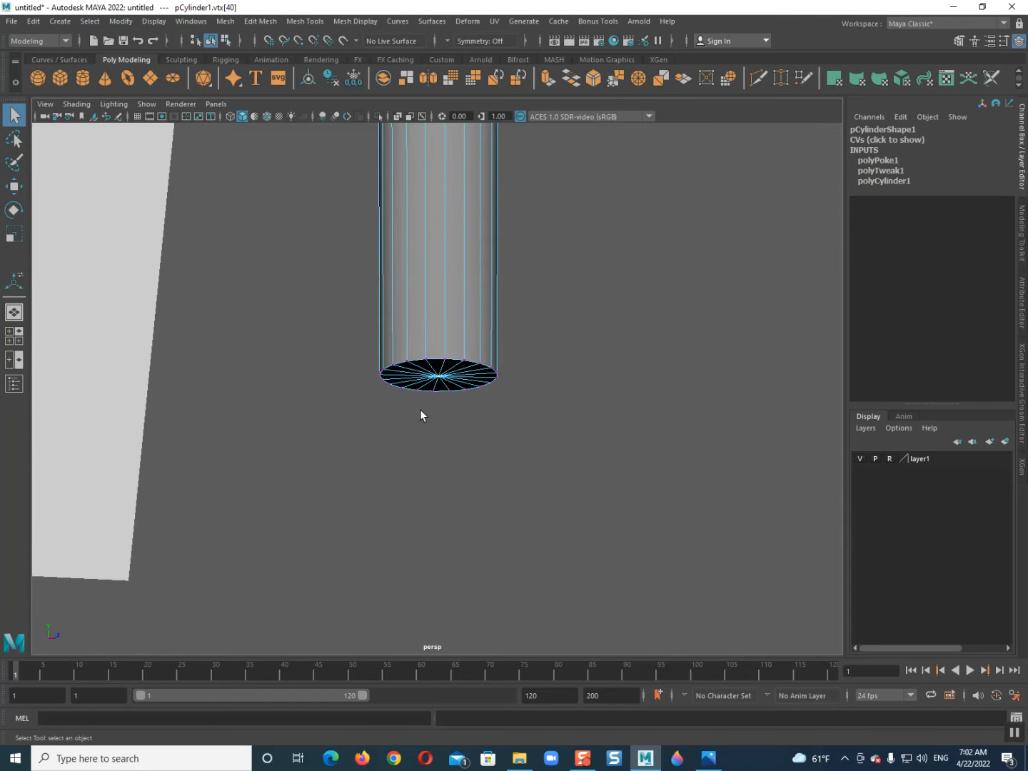
key("w")
left_click_drag(436, 361, 449, 396)
key("3")
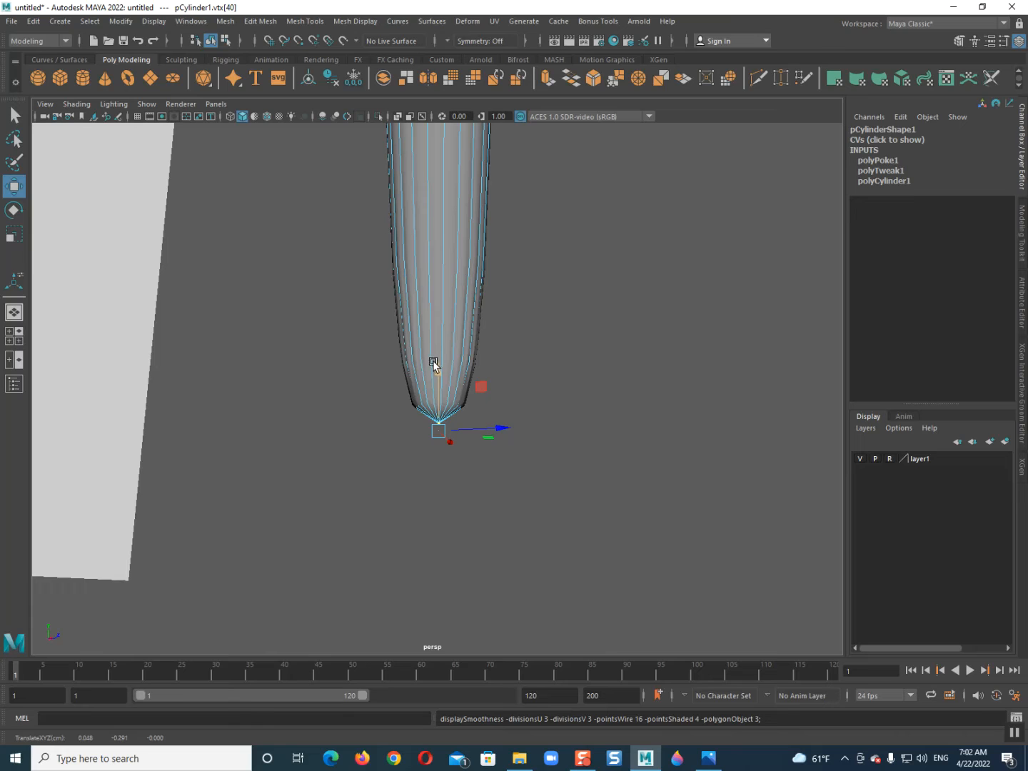
Step: Turn off the smooth preview and undo the centre vertex move and the poke on the bottom cap
key("1")
key("ctrl+z")
key("ctrl+z")
key("ctrl+z")
key("ctrl+z")
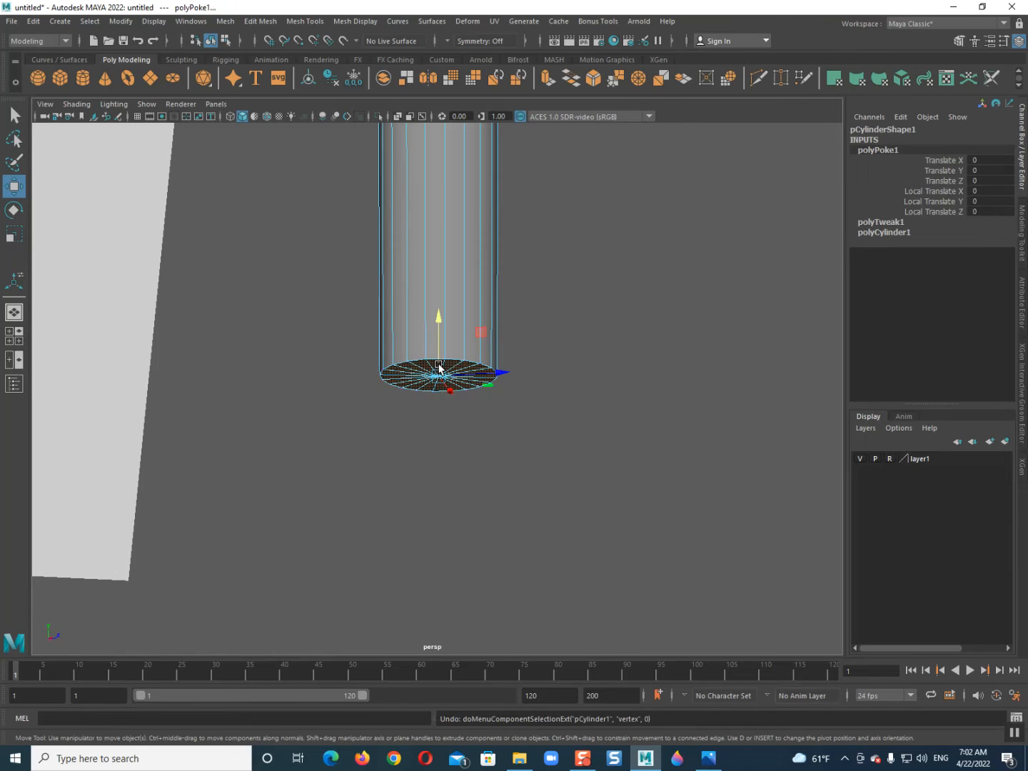
key("ctrl+z")
Step: In the front wireframe view, insert two edge loops on the handle, at the upper and lower edges of the reference's metal collar
key("space")
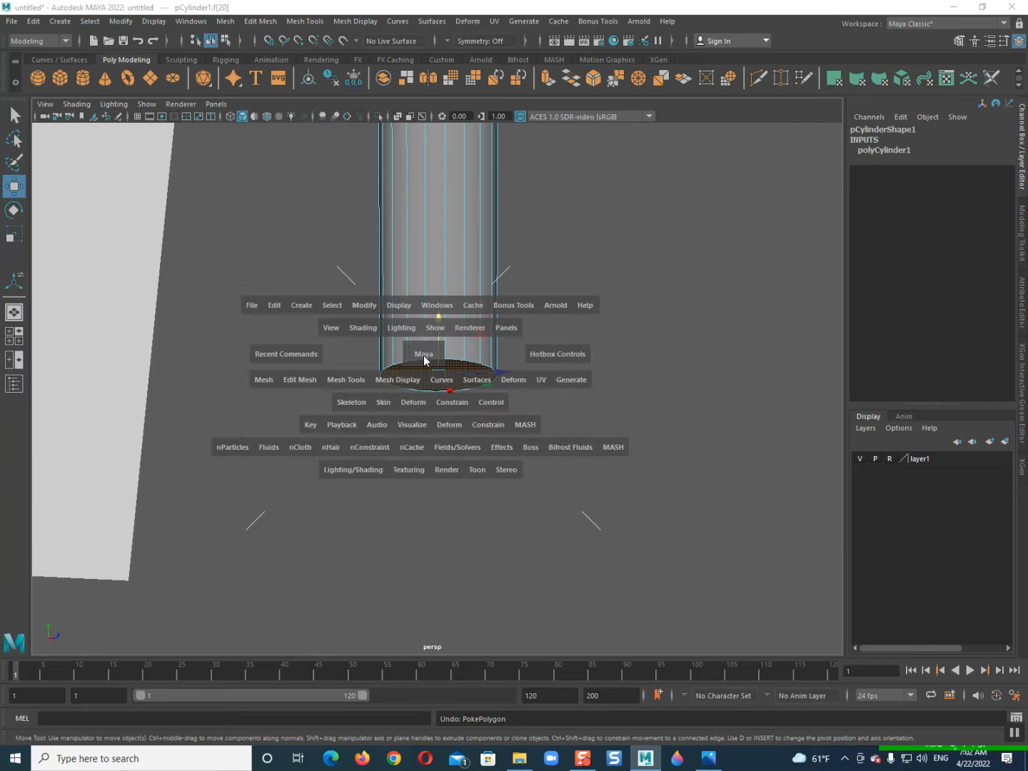
left_click_drag(424, 359, 423, 375)
scroll(422, 370, "down", 10)
middle_click_drag(450, 296, 478, 595, "alt")
scroll(483, 429, "up", 2)
middle_click_drag(487, 279, 470, 532, "alt")
scroll(471, 364, "up", 4)
middle_click_drag(471, 362, 372, 273, "alt")
scroll(437, 333, "up", 5)
scroll(408, 389, "up", 1)
middle_click_drag(408, 387, 408, 362, "alt")
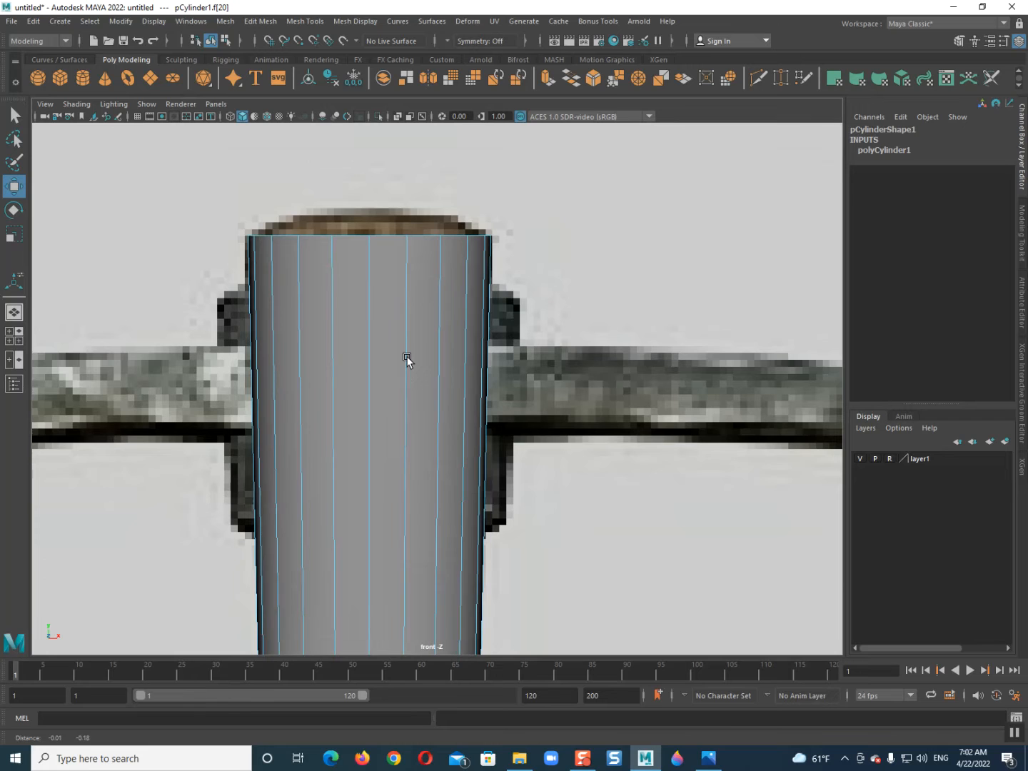
key("4")
right_click_drag(336, 286, 314, 277, "shift")
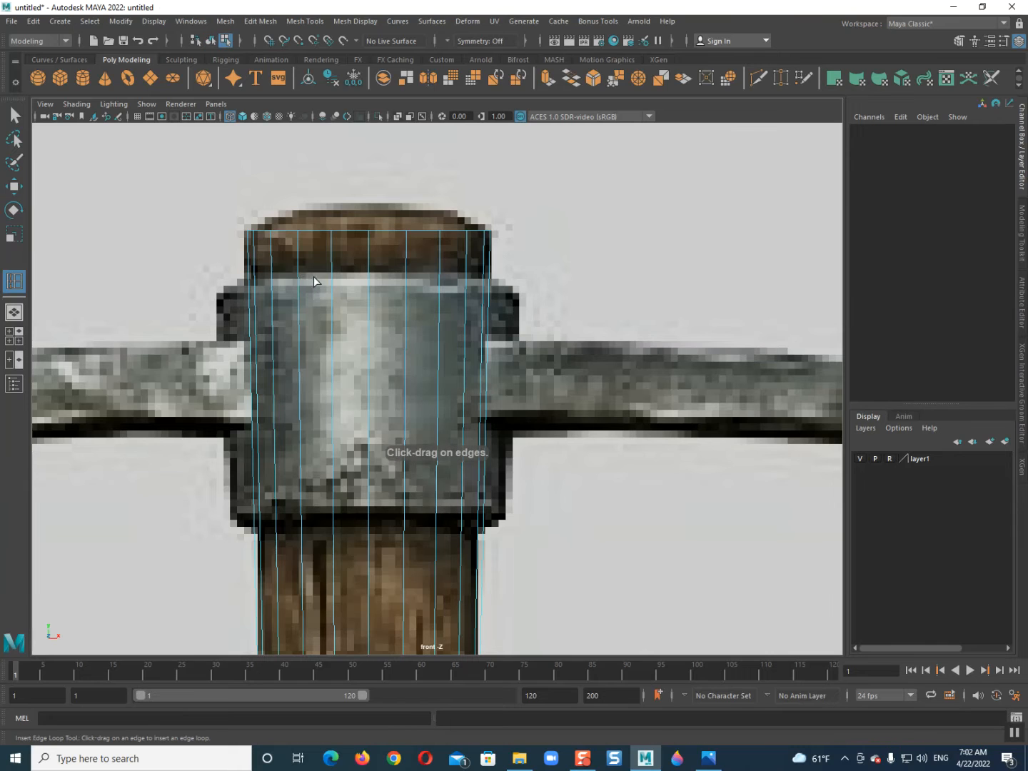
left_click(296, 273)
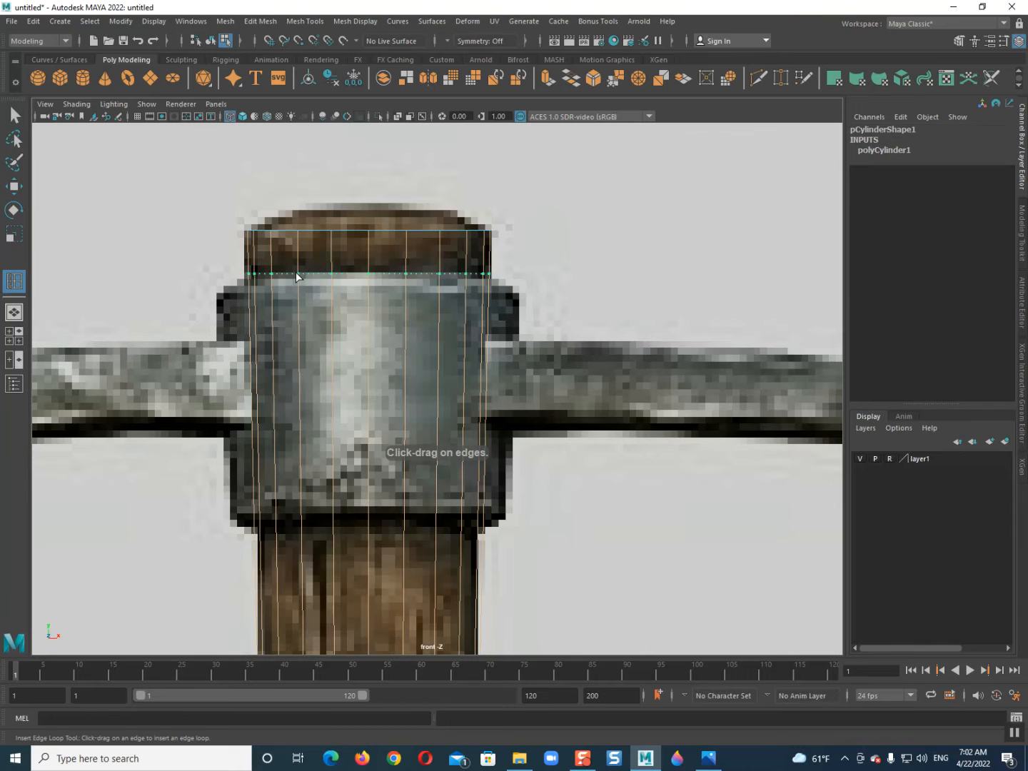
left_click(368, 524)
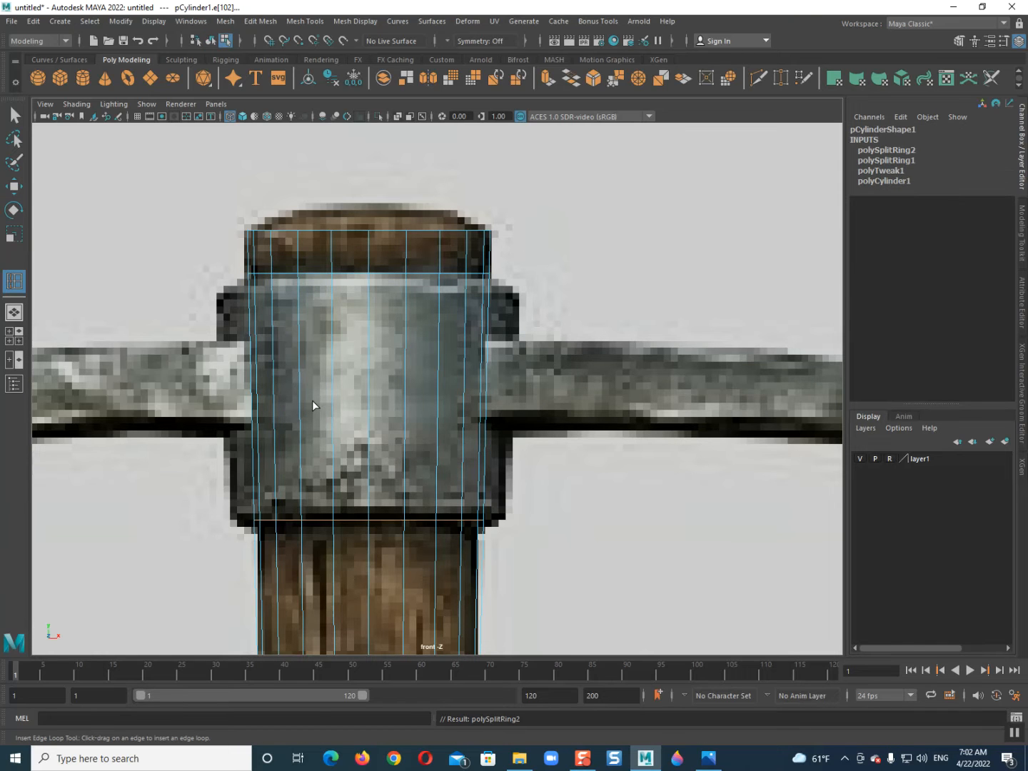
Step: Create a separate collar mesh from the handle faces between the two new edge loops
key("q")
right_click_drag(310, 383, 309, 421)
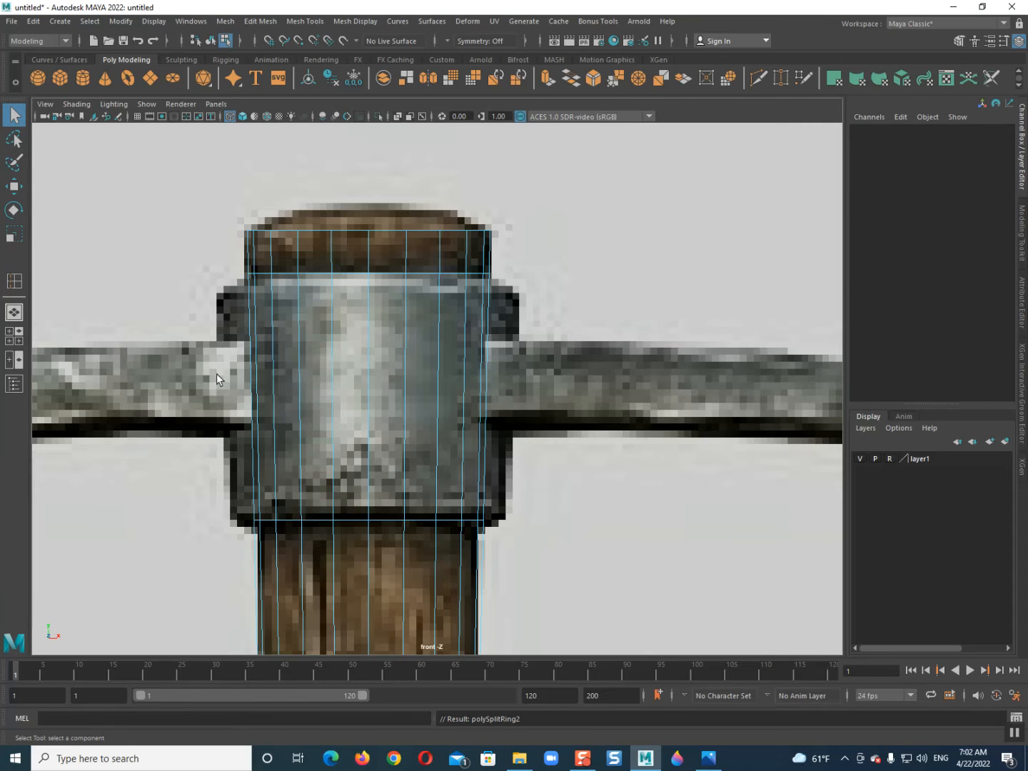
left_click_drag(216, 373, 524, 348)
right_click_drag(432, 337, 418, 574, "shift")
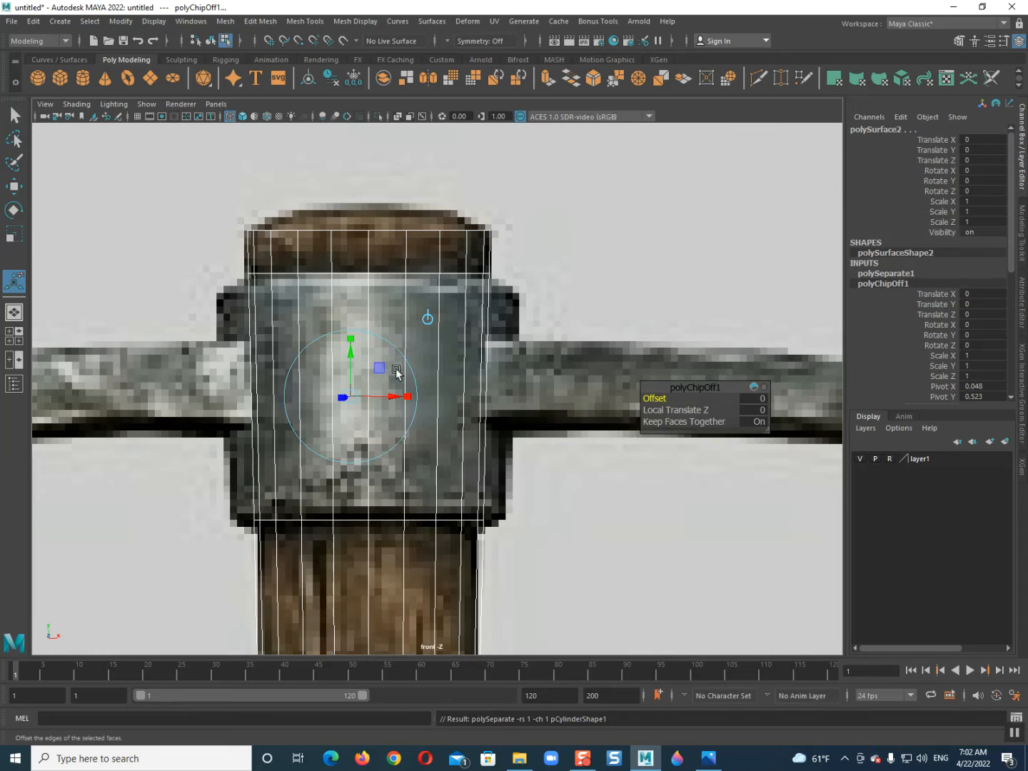
right_click_drag(392, 333, 492, 263)
left_click(385, 335)
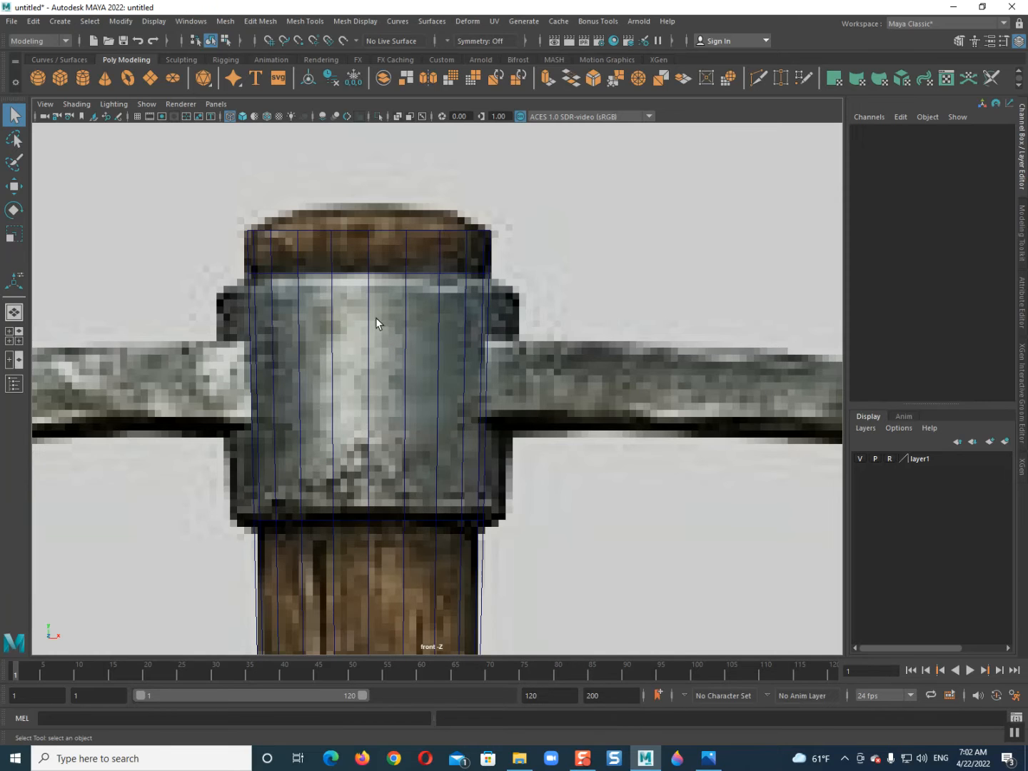
Step: Extrude the collar mesh's faces outward with a Local Translate Z of 0.417
left_click_drag(376, 317, 483, 353)
left_click_drag(445, 267, 465, 275)
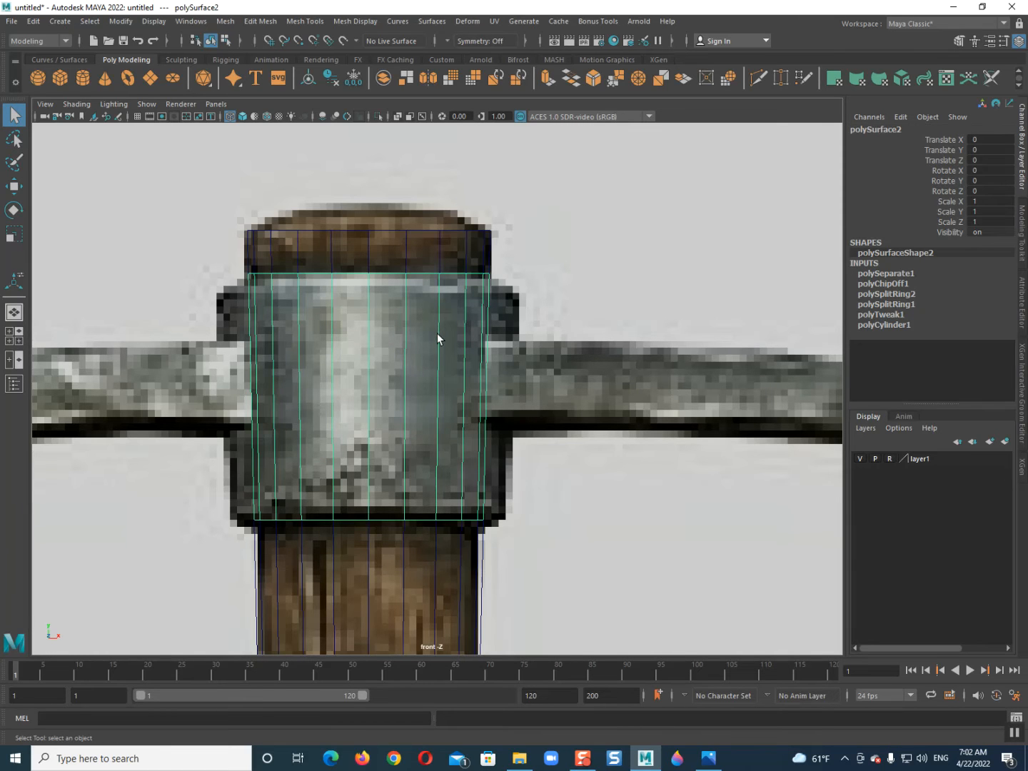
right_click_drag(416, 337, 415, 355, "shift")
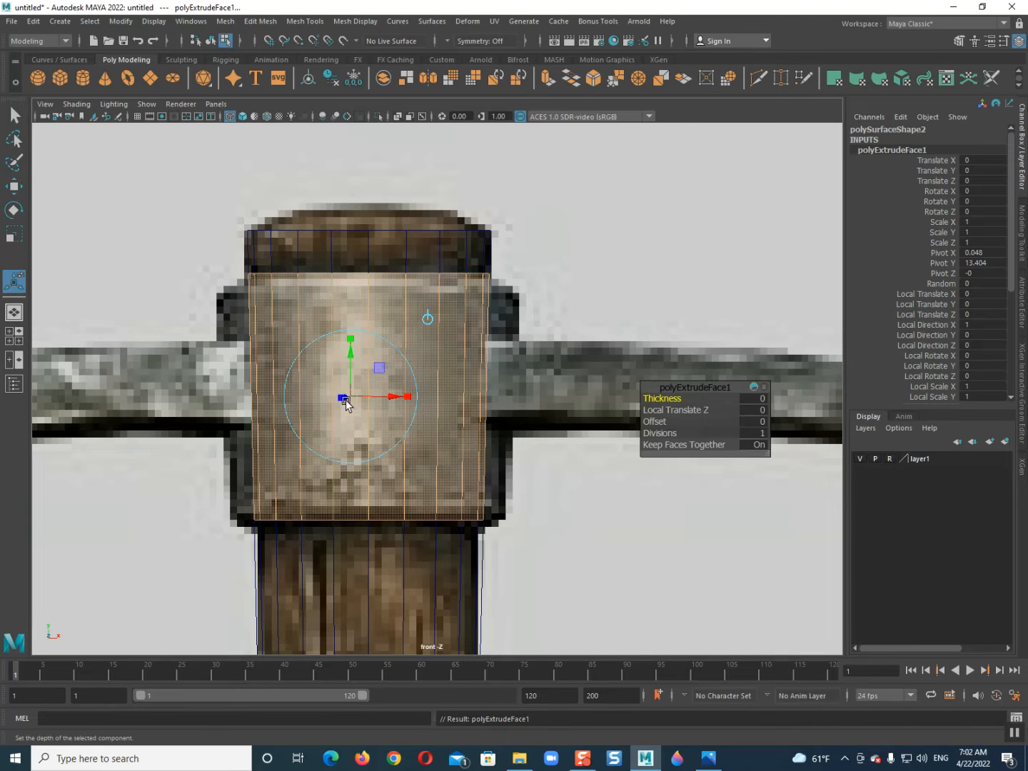
left_click_drag(345, 396, 444, 364)
Step: Check the collar shaded in perspective and reduce its extrusion to a Local Translate Z of 0.125
key("space")
right_click_drag(444, 363, 420, 285, "alt")
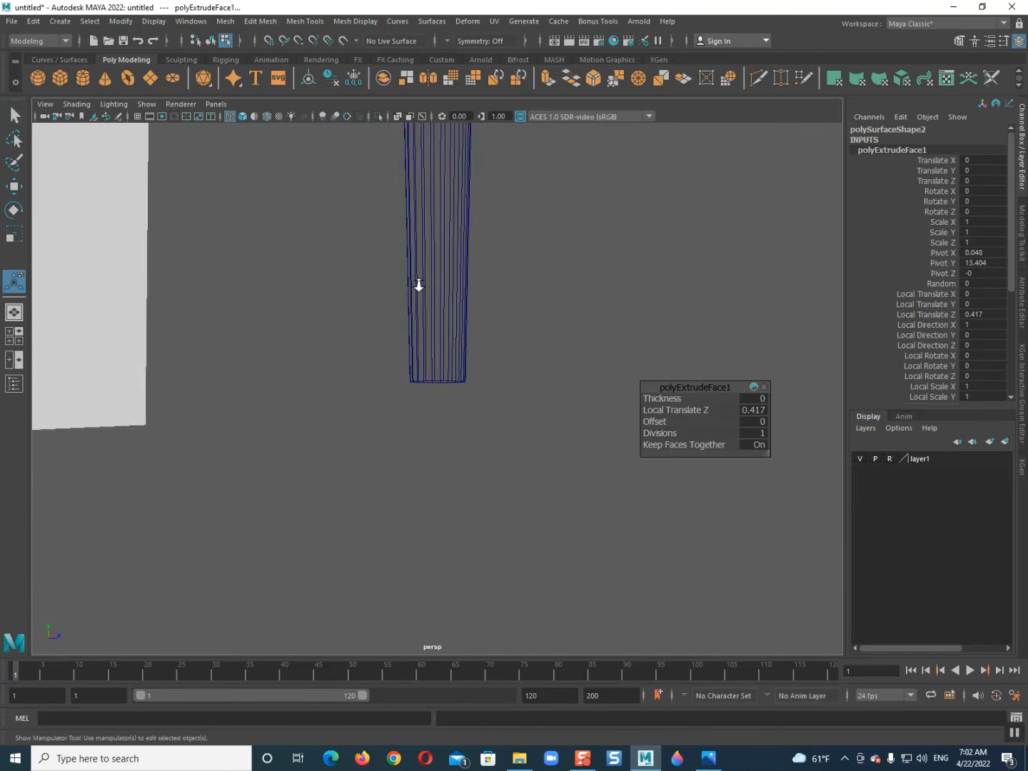
scroll(419, 285, "down", 5)
key("f")
scroll(429, 344, "down", 5)
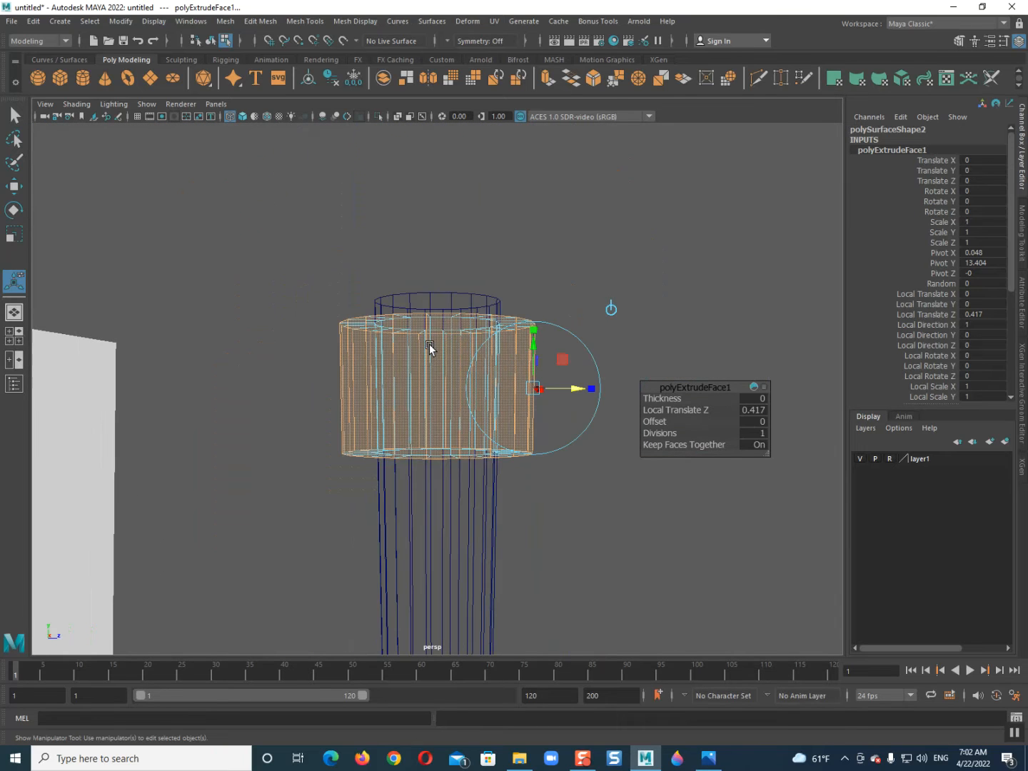
key("5")
mouse_move(418, 395)
left_mouse_down("alt")
mouse_move(435, 468)
mouse_move(574, 406)
mouse_move(543, 405)
left_mouse_up("alt")
left_click_drag(495, 451, 546, 388, "alt")
left_click_drag(510, 447, 433, 341, "alt")
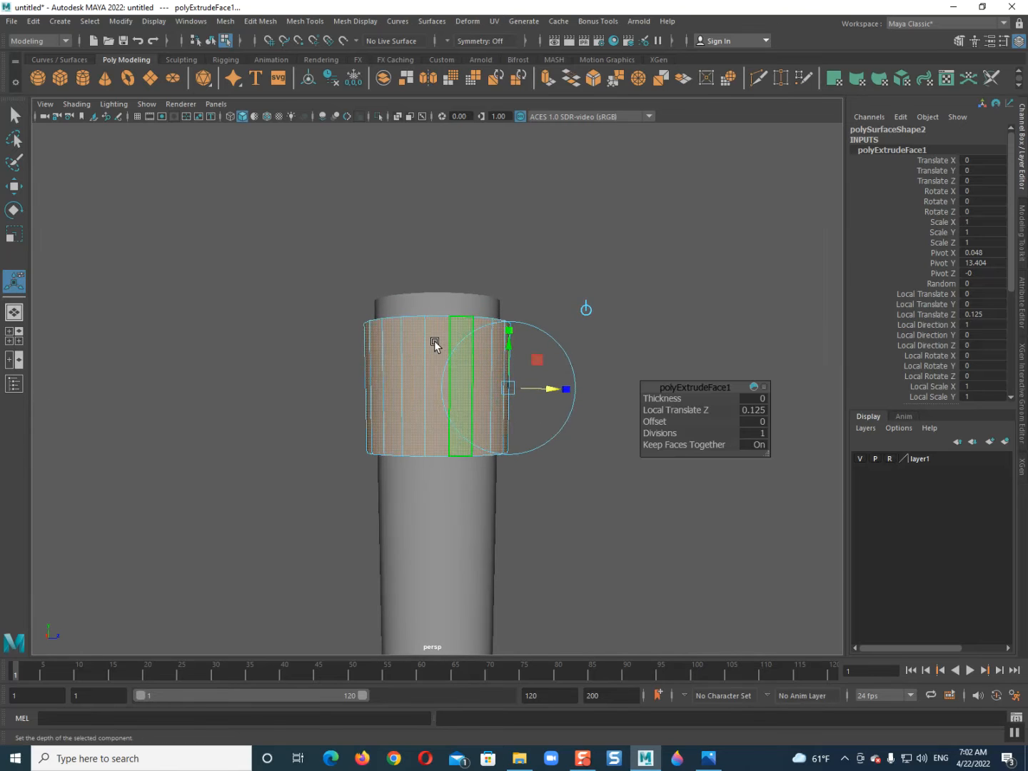
right_click_drag(427, 346, 595, 214)
Step: In the front wireframe view, extrude the collar's right-side faces and scale and raise them to match the blade's height in the reference
key("space")
left_click_drag(408, 368, 410, 251)
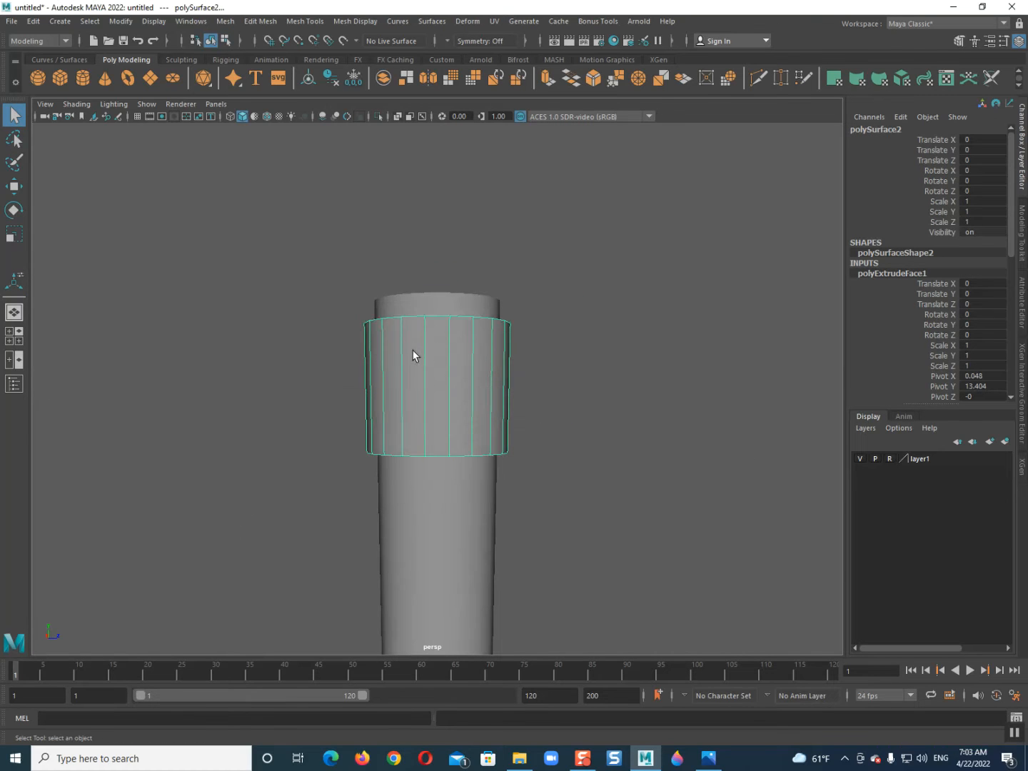
key("space")
left_click_drag(412, 351, 414, 368)
scroll(414, 360, "down", 8)
scroll(414, 359, "up", 2)
middle_click_drag(446, 369, 439, 275, "alt")
scroll(452, 356, "up", 5)
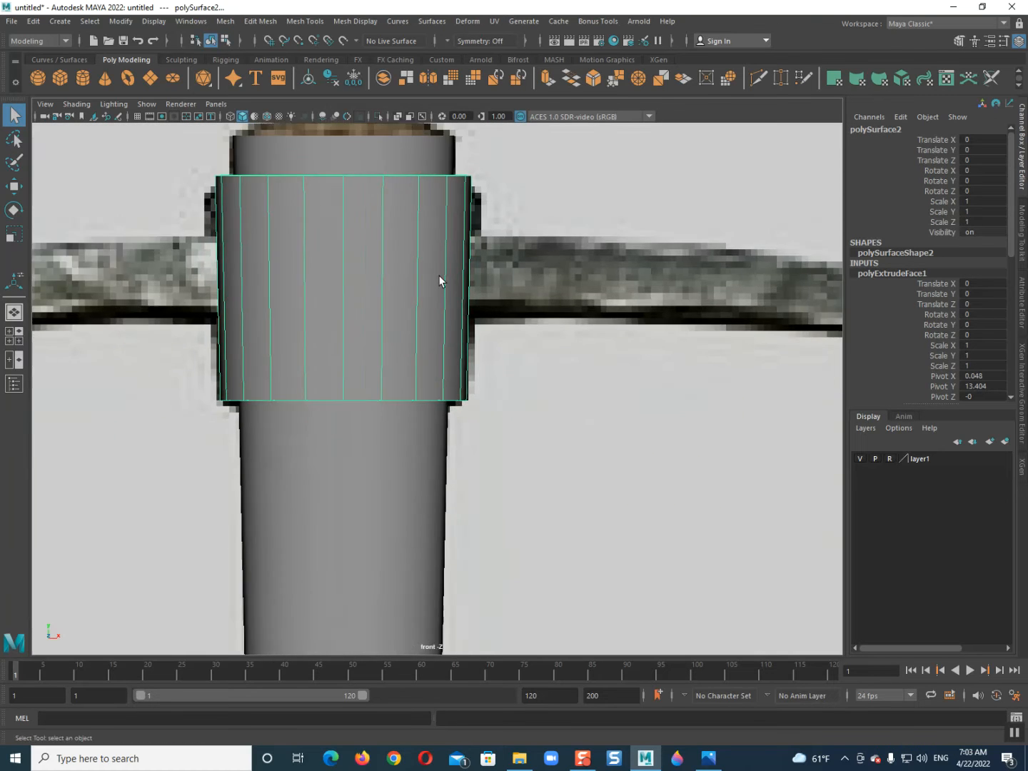
key("4")
scroll(480, 292, "up", 4)
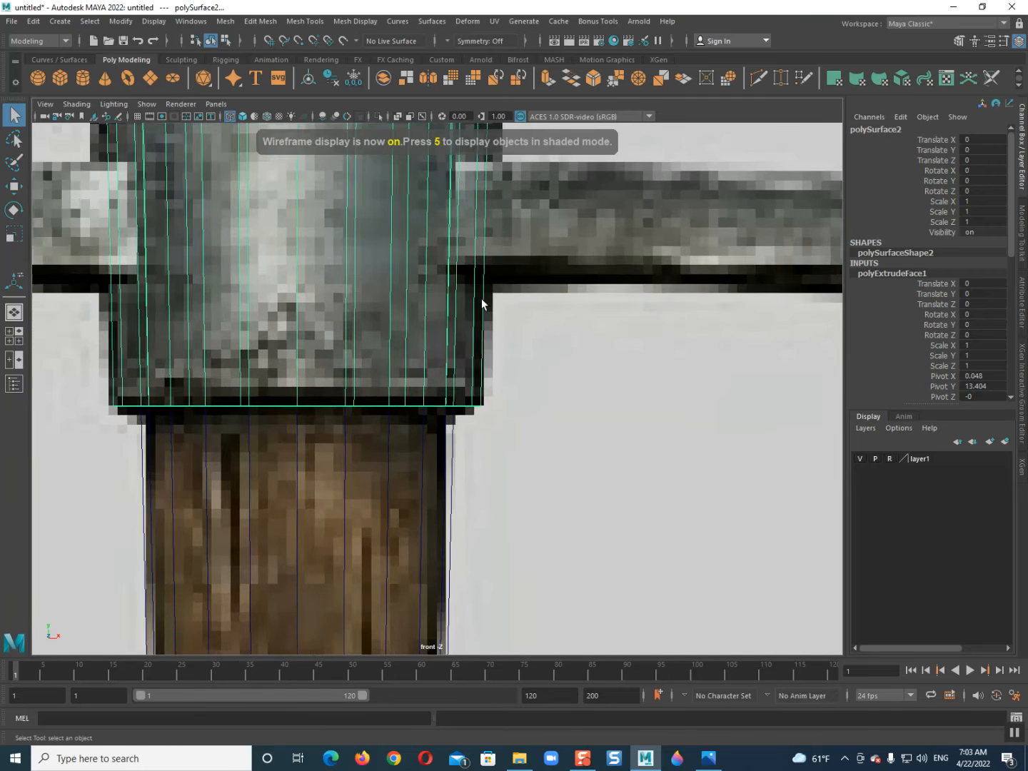
middle_click_drag(434, 329, 424, 390, "alt")
right_click_drag(401, 275, 421, 270)
left_click_drag(490, 260, 489, 260)
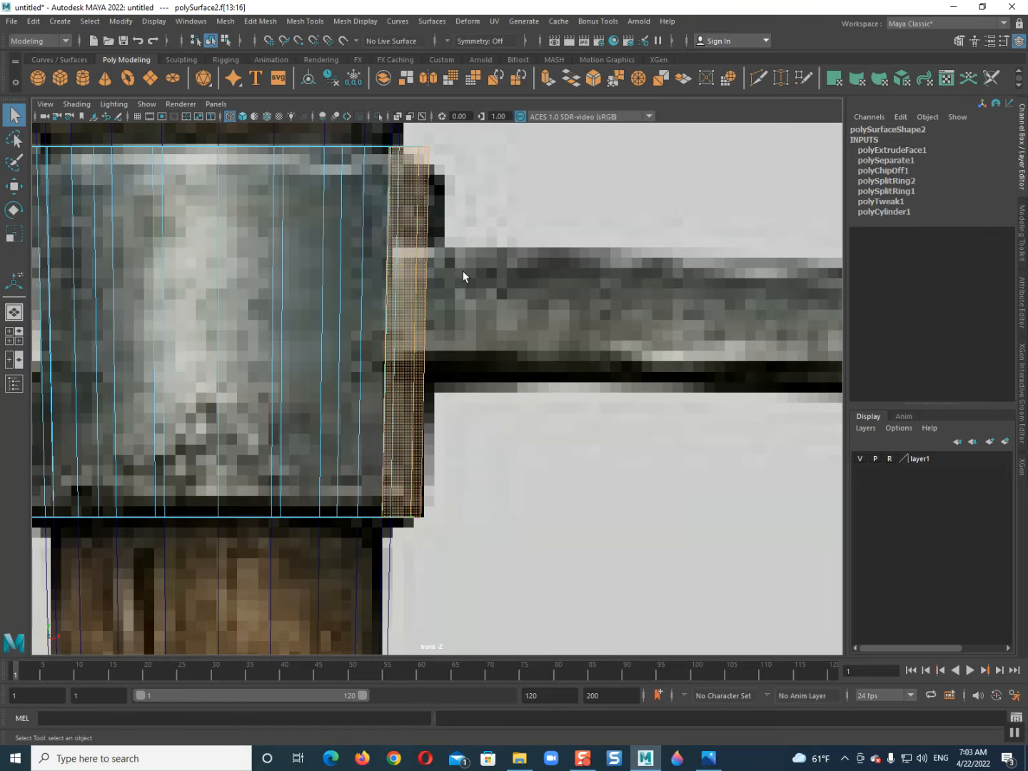
key("r")
mouse_move(405, 275)
left_mouse_down("shift")
mouse_move(406, 314)
mouse_move(407, 262)
left_mouse_up("shift")
key("w")
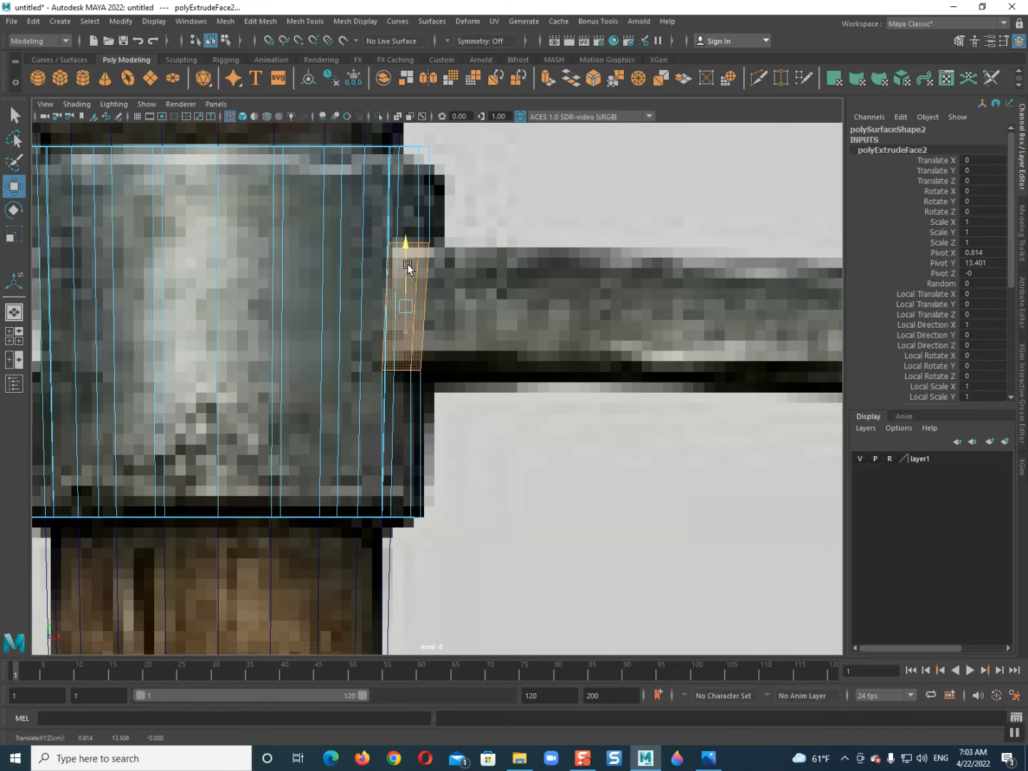
Step: Extrude the right-side faces outward in five consecutive straight sections, reaching just past the blade's tip in the reference
left_click_drag(432, 292, 90, 289, "shift")
key("r")
key("w")
middle_click_drag(442, 322, 578, 260)
scroll(579, 260, "down", 5)
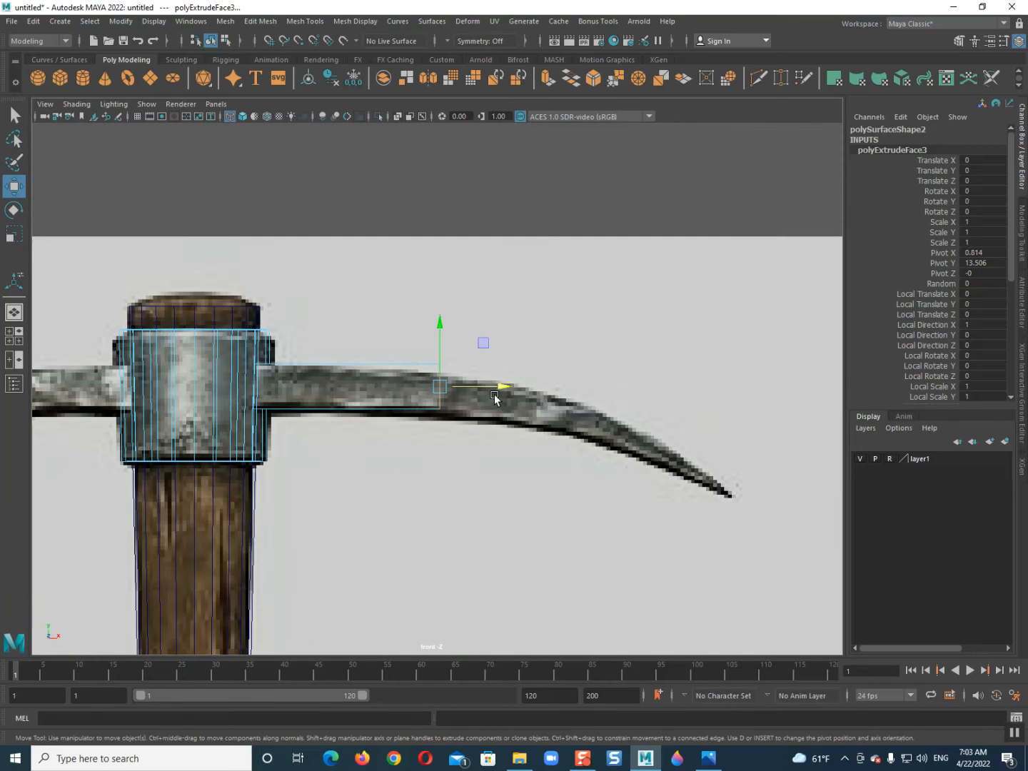
left_click_drag(480, 394, 792, 388)
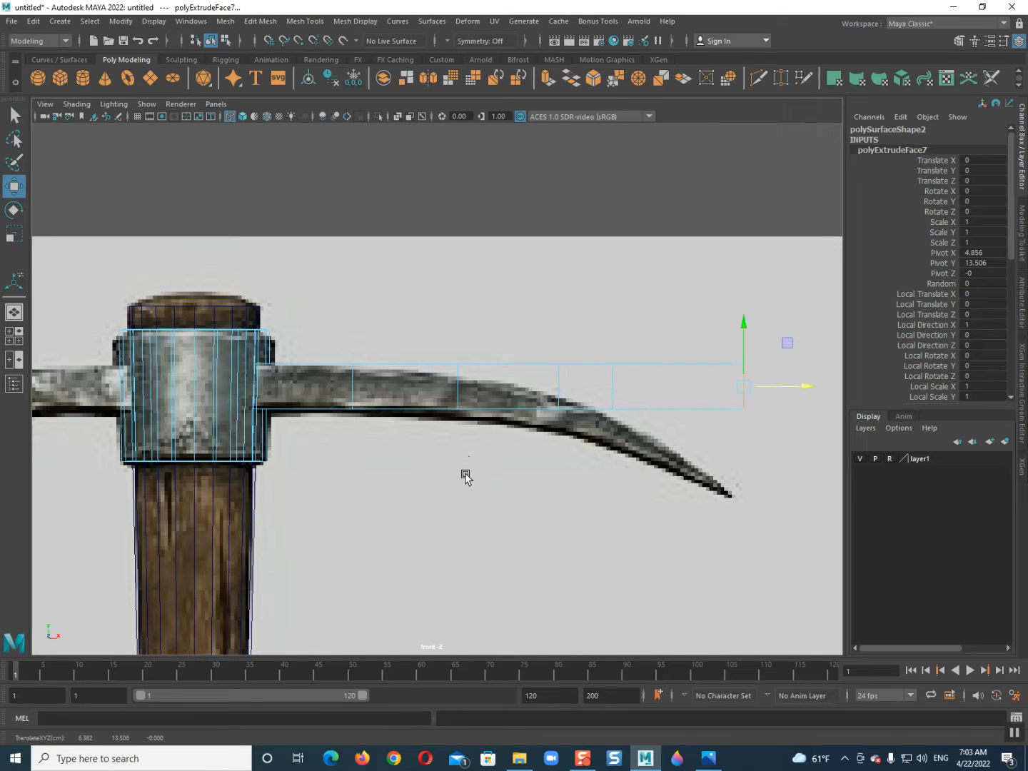
Step: Lower the vertices of the blade's first sections progressively so its upper edge follows the start of the reference curve
middle_click_drag(445, 534, 457, 467, "alt")
right_click_drag(403, 344, 348, 336)
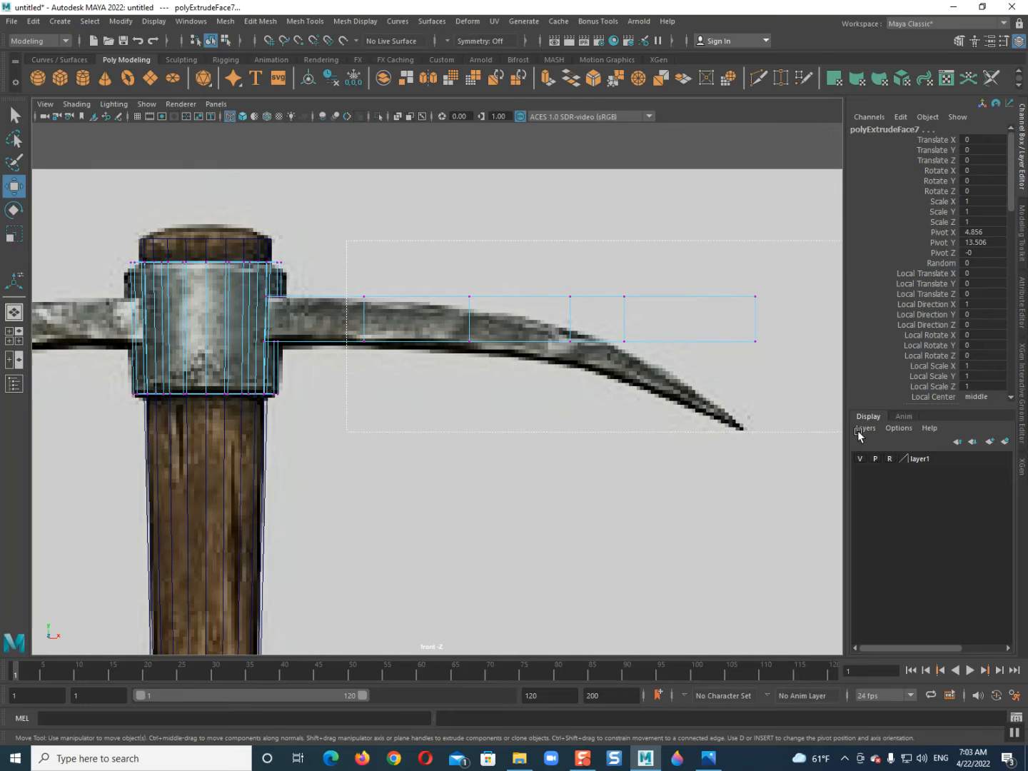
left_click_drag(555, 256, 557, 258)
left_click_drag(405, 264, 344, 365, "ctrl")
left_click_drag(612, 260, 614, 273)
left_click_drag(533, 257, 796, 424)
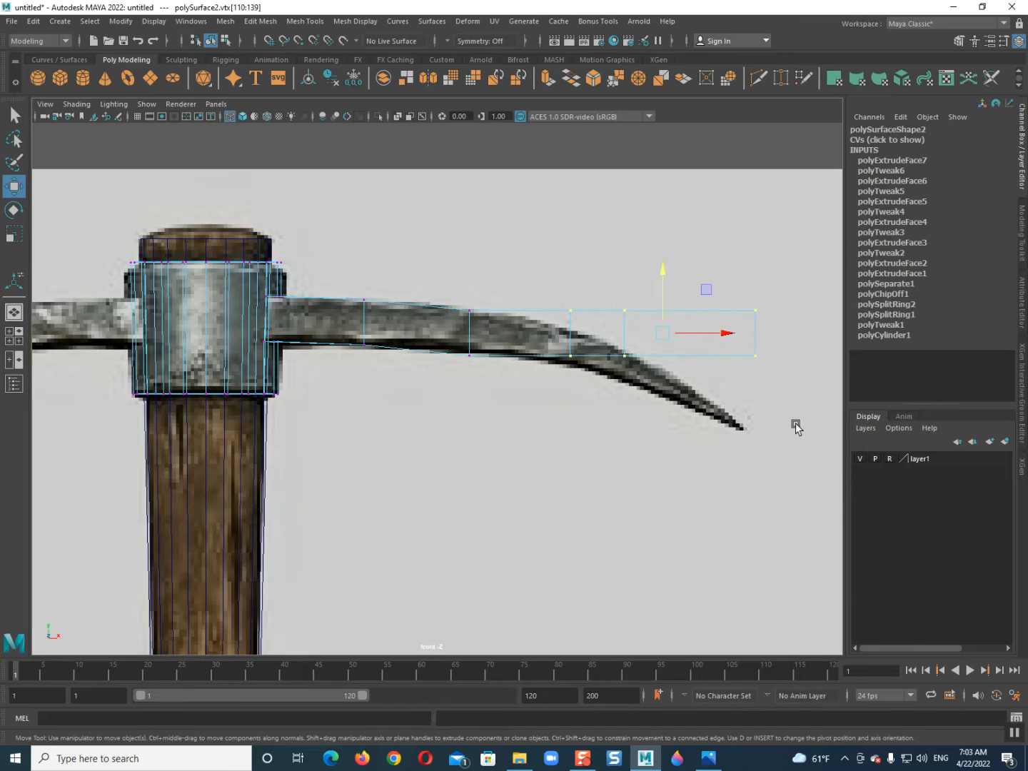
left_click_drag(666, 272, 667, 292)
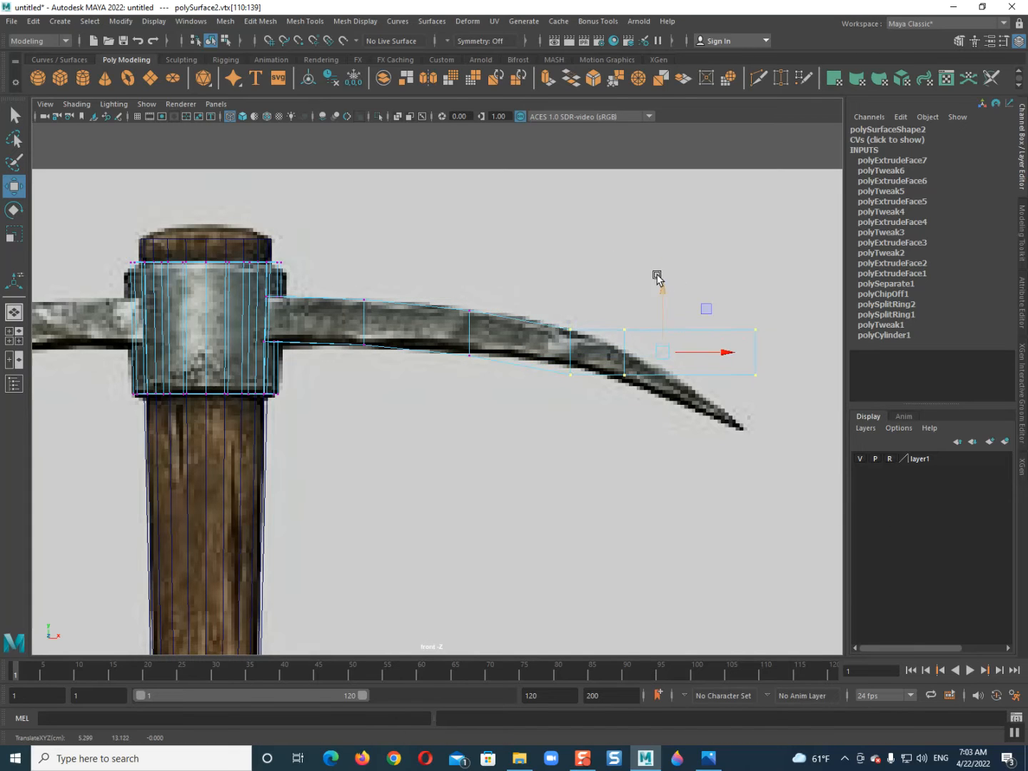
Step: Lower the vertices of the last two blade sections so the upper edge curves down to the reference tip
left_click_drag(593, 278, 764, 427)
left_click_drag(690, 294, 694, 307)
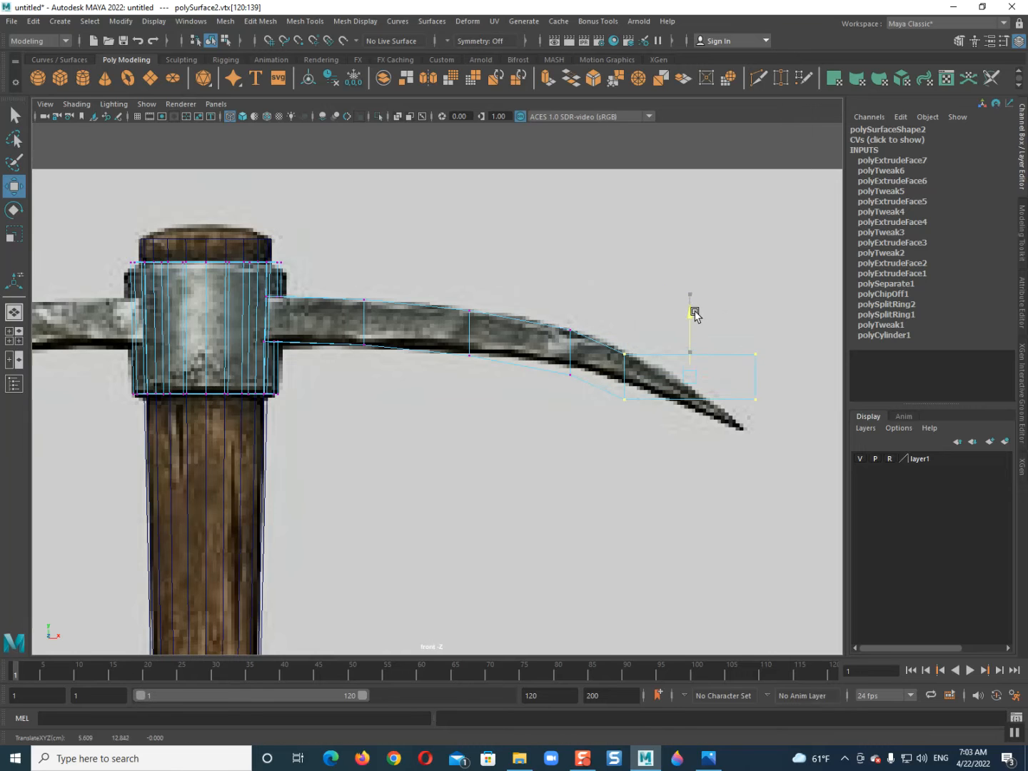
left_click_drag(741, 337, 806, 427)
left_click_drag(754, 318, 757, 389)
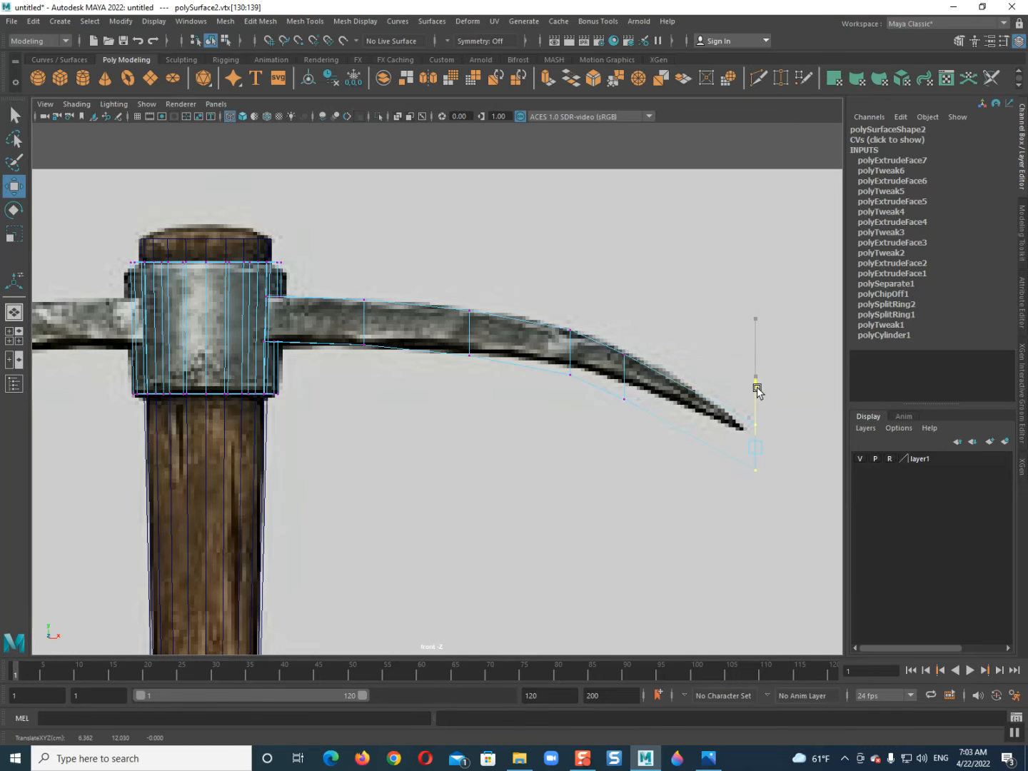
Step: Raise the lower vertices at the blade's tip and at the section before it to taper the end to the reference
middle_click_drag(730, 447, 605, 372, "alt")
scroll(605, 371, "up", 1)
left_click_drag(640, 369, 641, 414)
left_click_drag(618, 334, 619, 329)
left_click_drag(474, 306, 504, 349)
left_click_drag(500, 288, 501, 268)
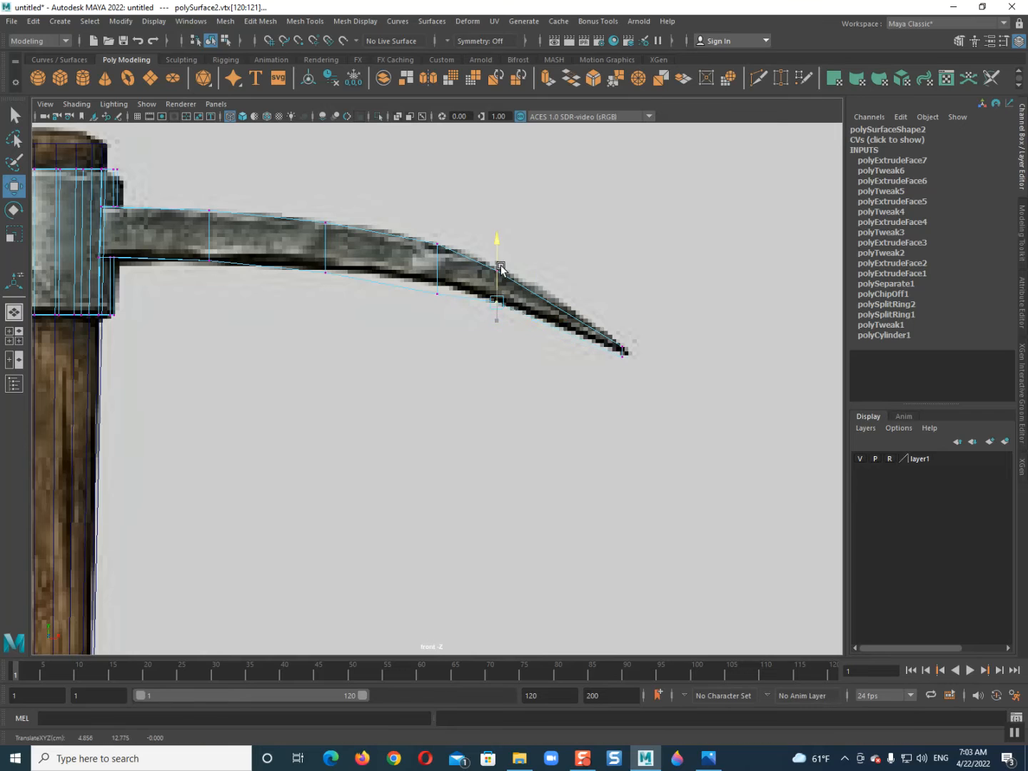
Step: Raise the lower vertices from the right blade's tip back to the section near the collar to match the reference's lower edge
scroll(484, 292, "up", 4)
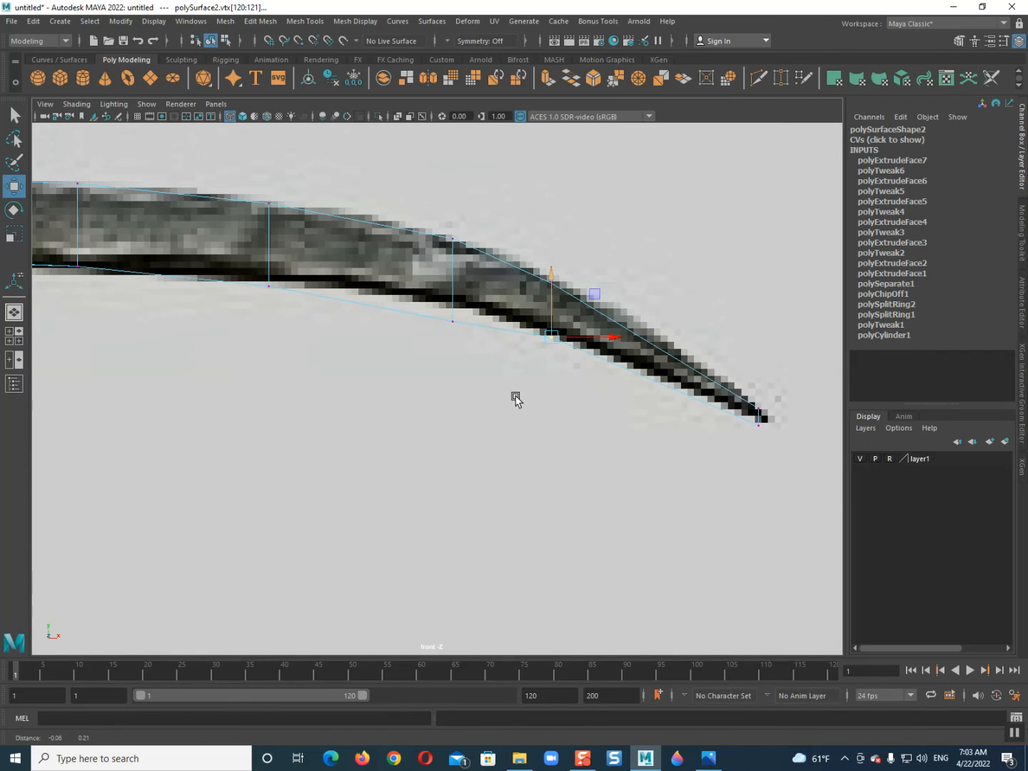
left_click_drag(749, 432, 768, 444)
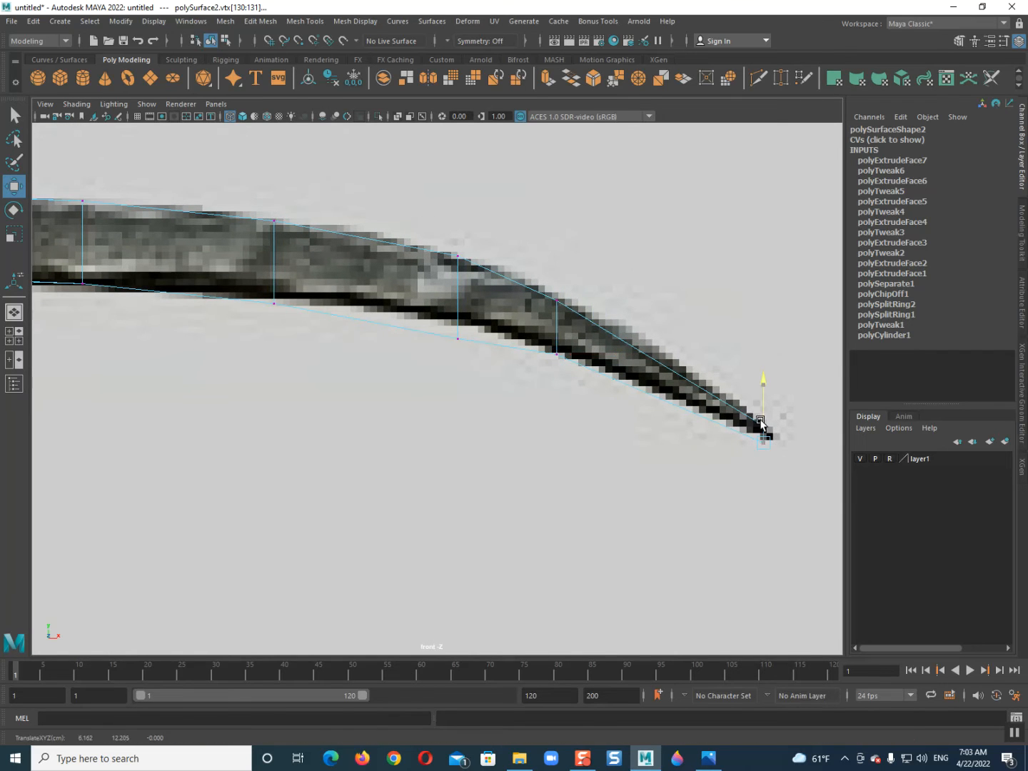
left_click_drag(436, 324, 477, 351)
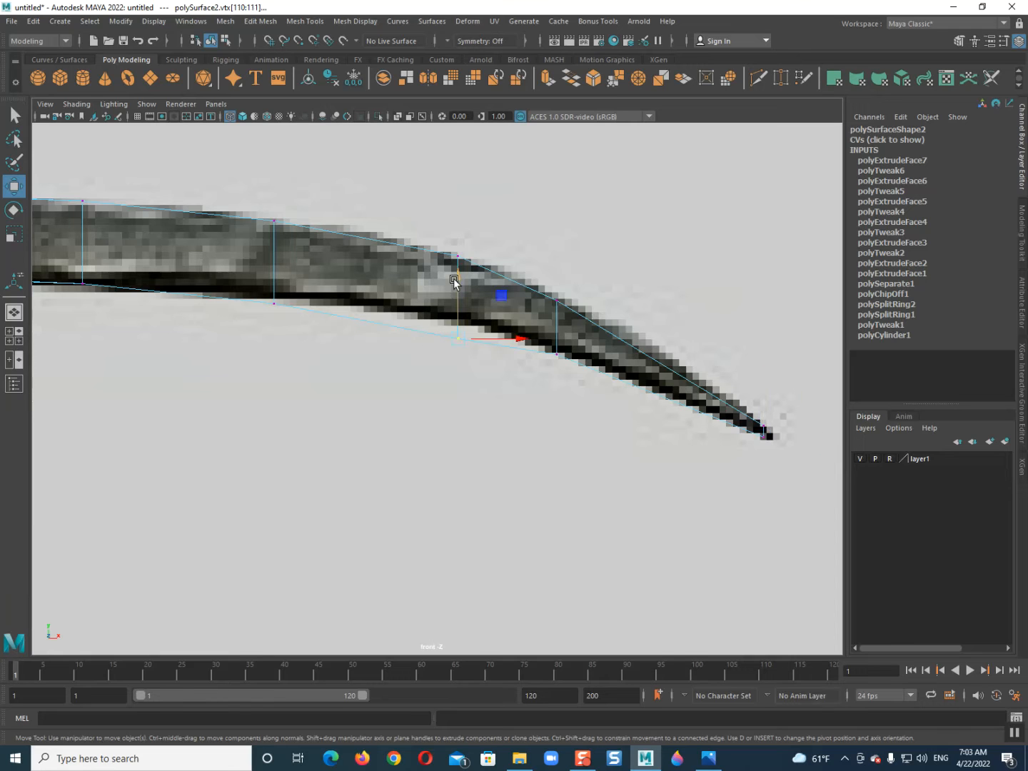
left_click_drag(273, 317, 283, 293)
middle_click_drag(321, 312, 476, 289, "alt")
left_click_drag(214, 254, 240, 238)
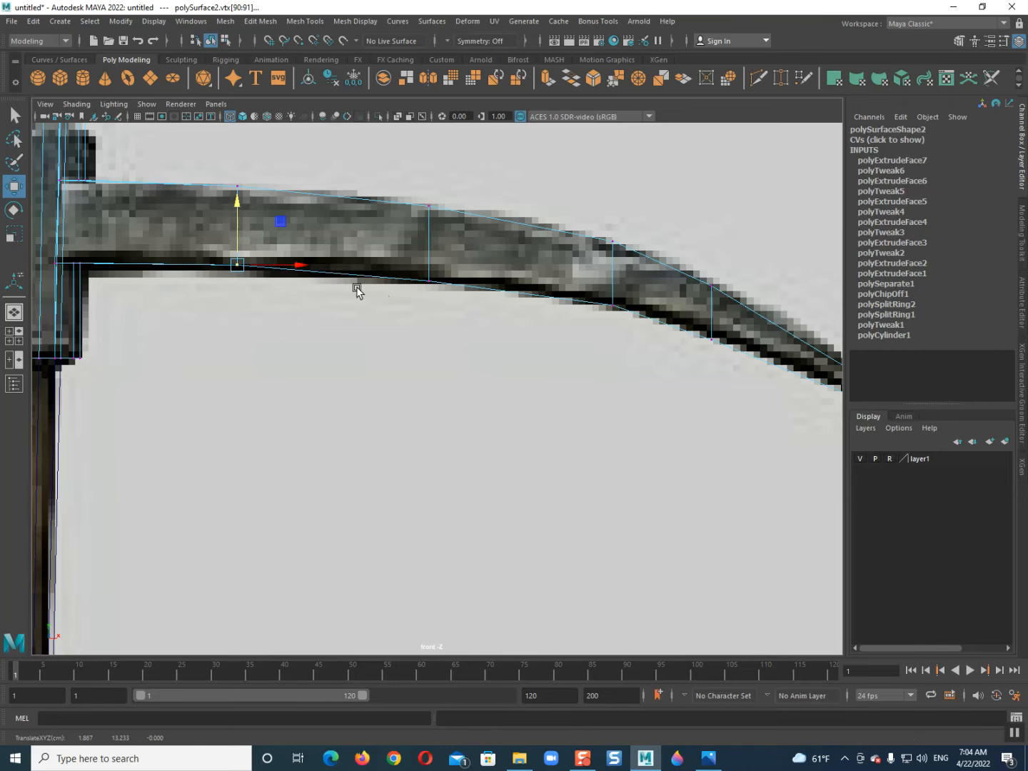
Step: Scale all the right blade's outer section vertices slightly narrower across the blade's width in the perspective view
key("space")
left_click_drag(447, 267, 392, 342)
key("5")
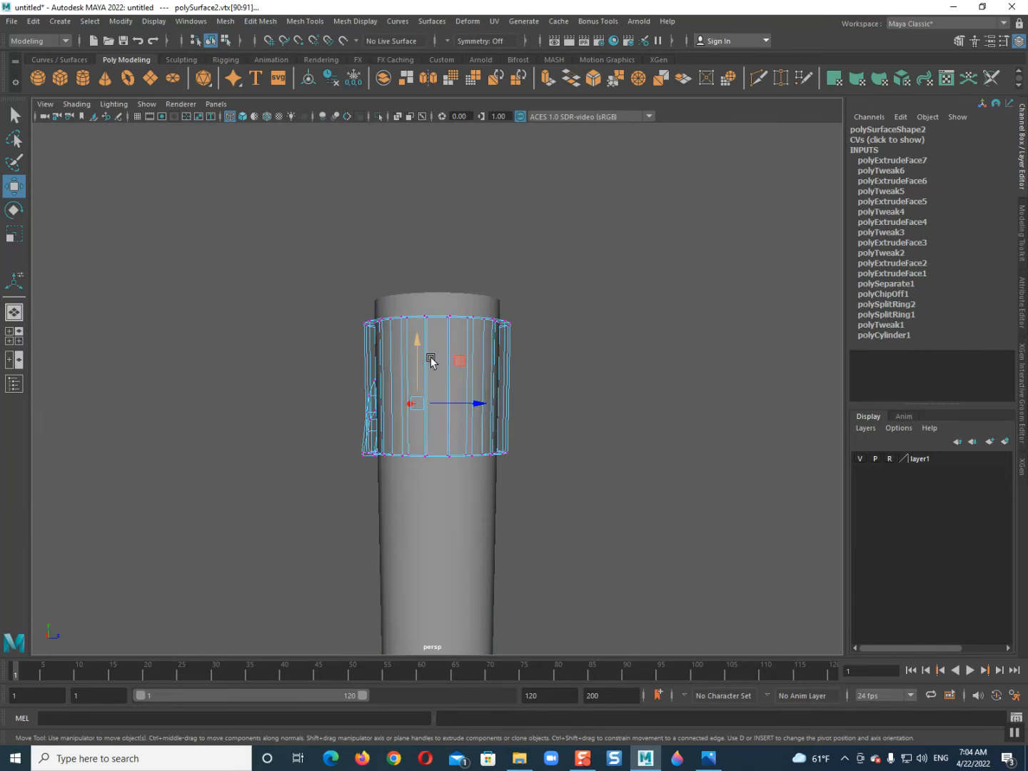
left_click_drag(378, 441, 551, 457, "alt")
mouse_move(330, 459)
left_mouse_down("alt")
mouse_move(459, 458)
mouse_move(436, 486)
mouse_move(442, 510)
mouse_move(460, 466)
mouse_move(428, 452)
mouse_move(407, 458)
mouse_move(459, 468)
mouse_move(565, 462)
mouse_move(529, 499)
mouse_move(439, 415)
mouse_move(442, 472)
mouse_move(459, 509)
mouse_move(468, 459)
mouse_move(445, 459)
left_mouse_up("alt")
left_click_drag(548, 504, 492, 505, "alt")
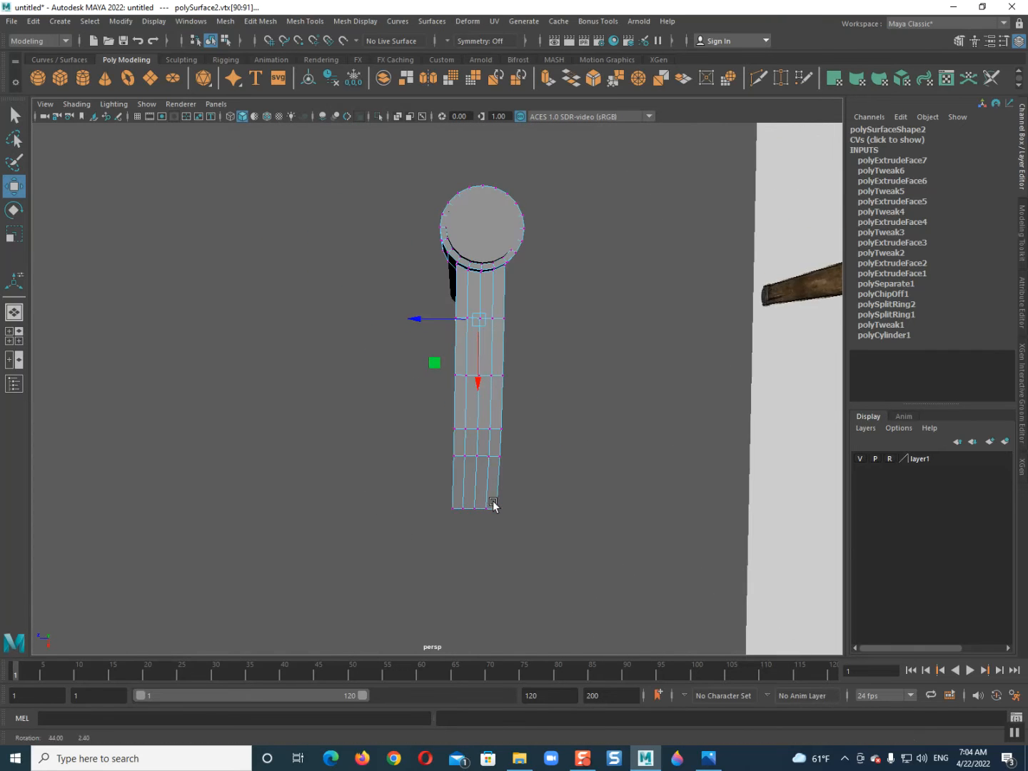
left_click(406, 379)
left_click_drag(475, 352, 551, 592)
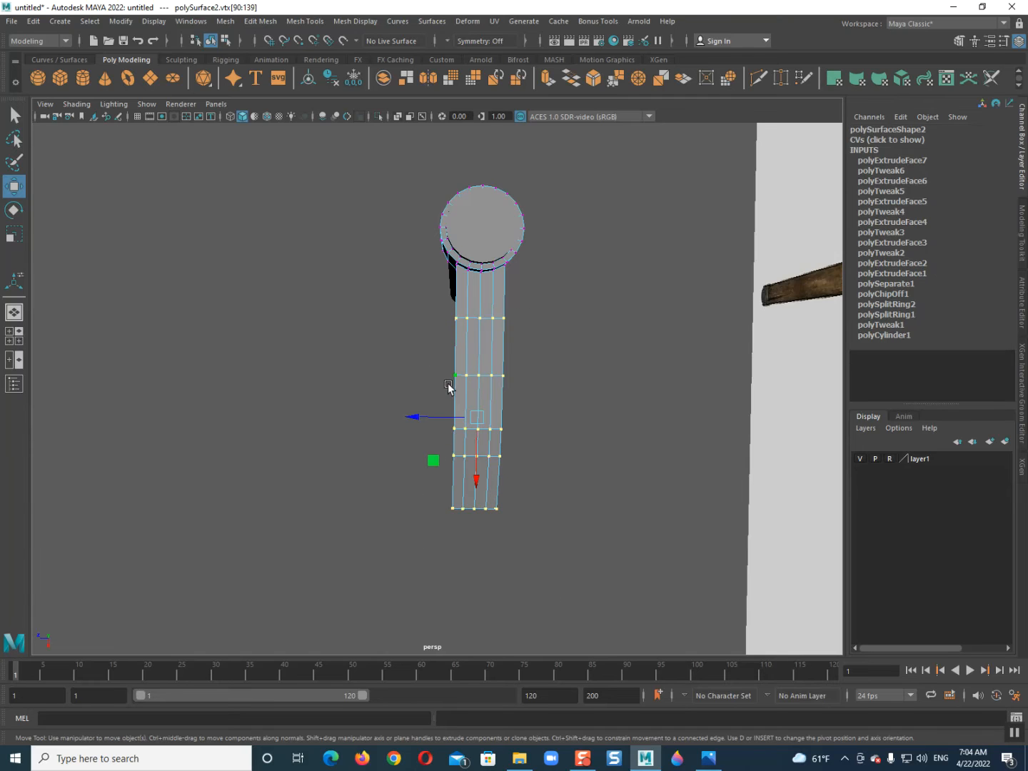
key("r")
left_click_drag(438, 420, 432, 421)
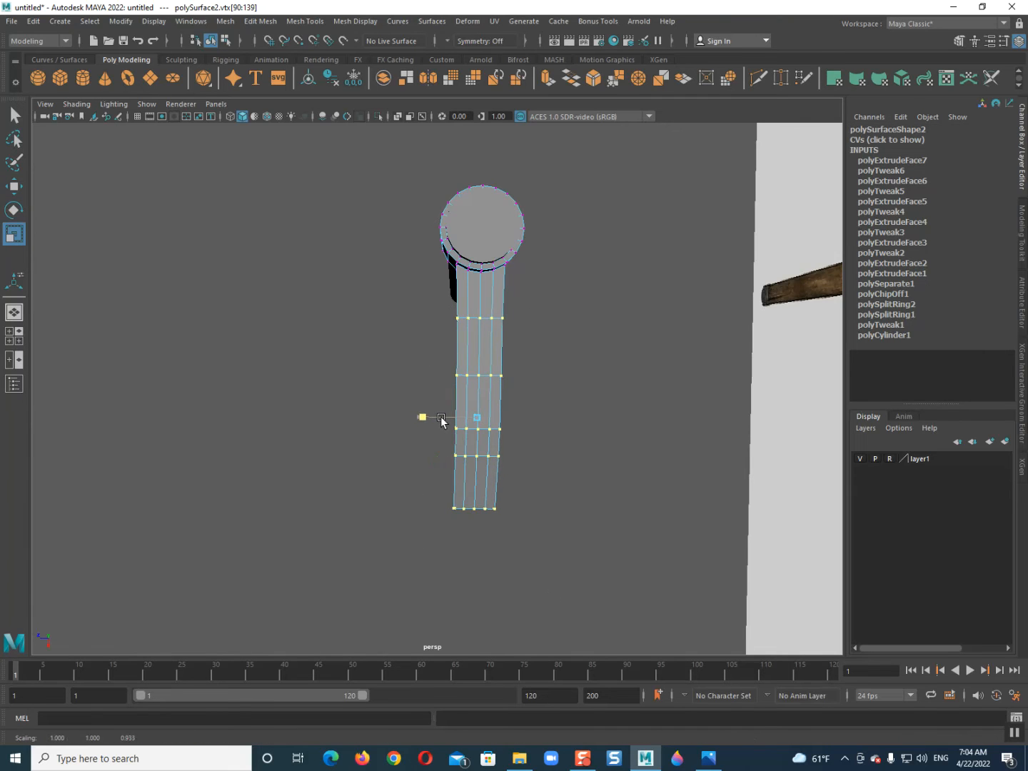
Step: Narrow successively fewer outer sections of the right blade so its width tapers progressively toward the tip
left_click_drag(422, 358, 555, 602)
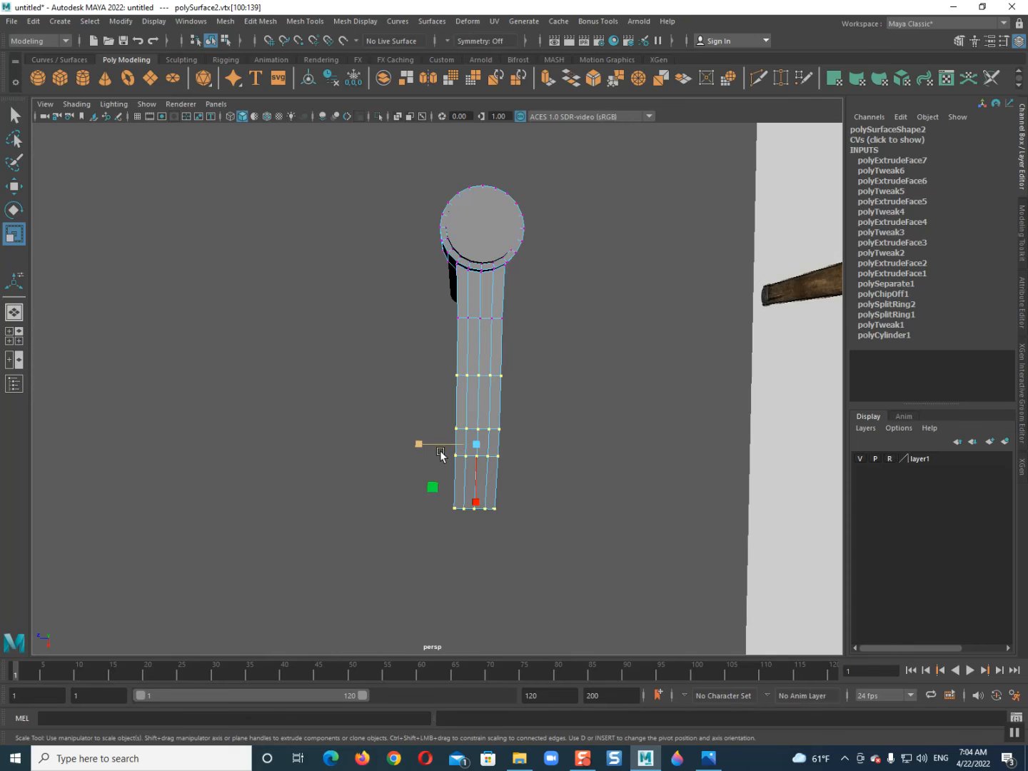
left_click(438, 449)
left_click_drag(426, 347, 556, 571)
left_click_drag(425, 441, 553, 605)
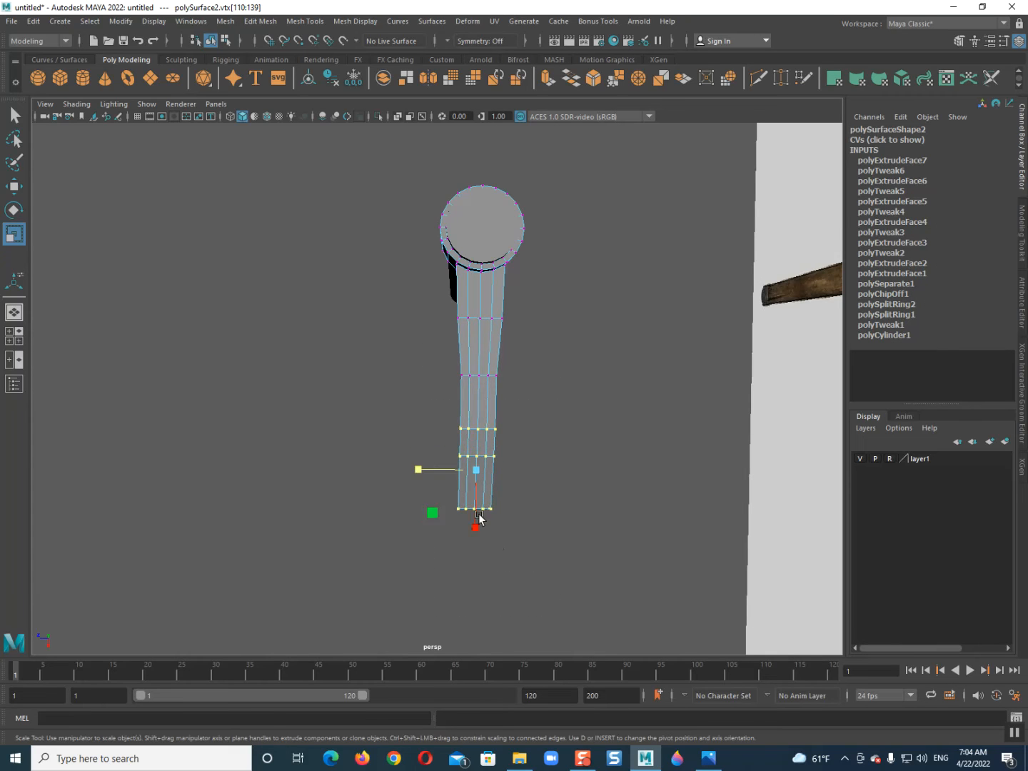
left_click_drag(441, 475, 536, 612)
left_click_drag(442, 481, 504, 626)
left_click_drag(450, 508, 611, 306)
left_click_drag(634, 190, 633, 191)
left_click_drag(532, 312, 580, 310, "alt")
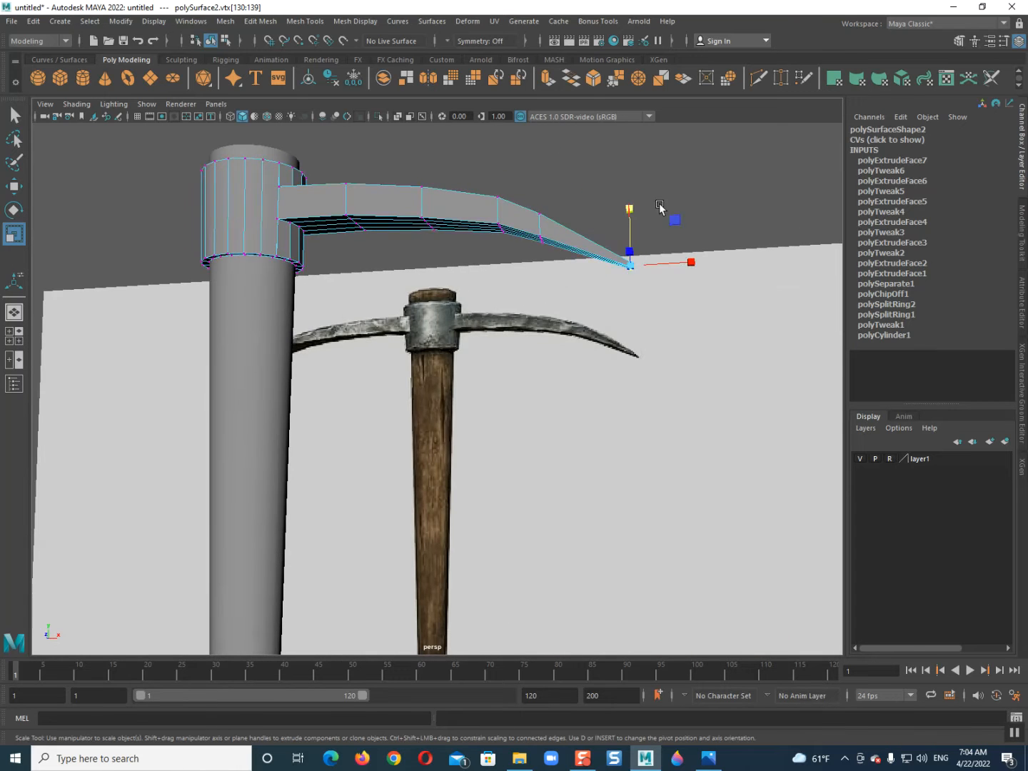
Step: Examine the end faces at the right blade's tip up close from several angles
left_click(647, 225)
left_click_drag(648, 224, 318, 467, "alt")
scroll(503, 351, "up", 5)
scroll(264, 489, "up", 2)
left_click(342, 402)
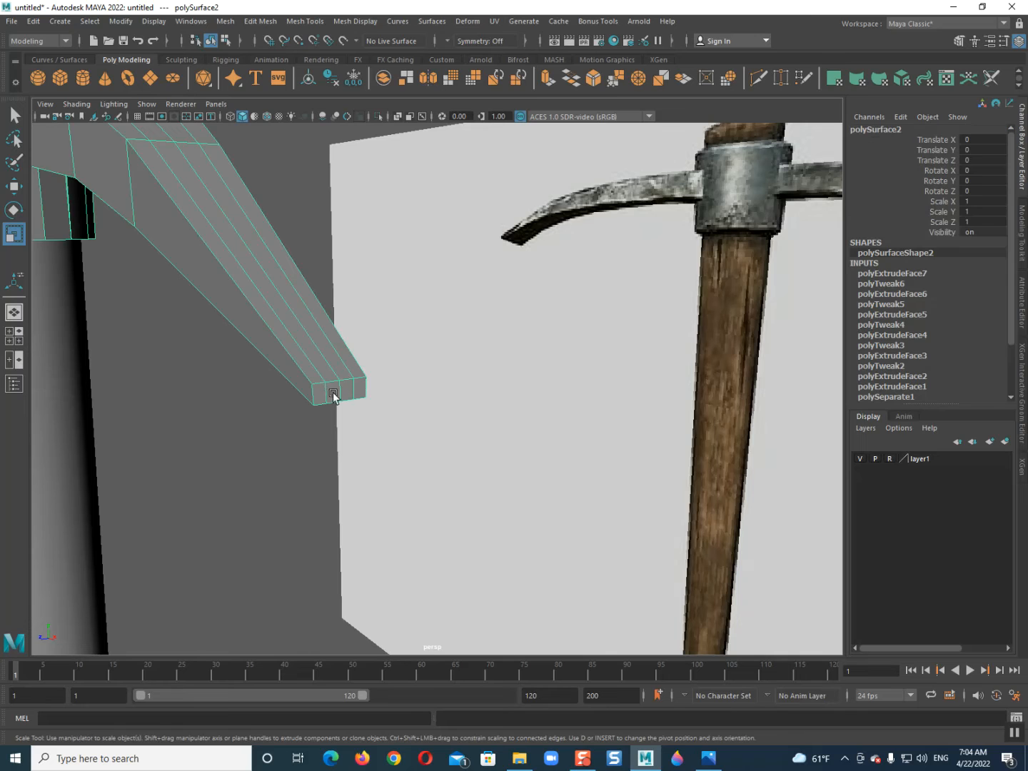
right_click(327, 384)
scroll(330, 384, "up", 4)
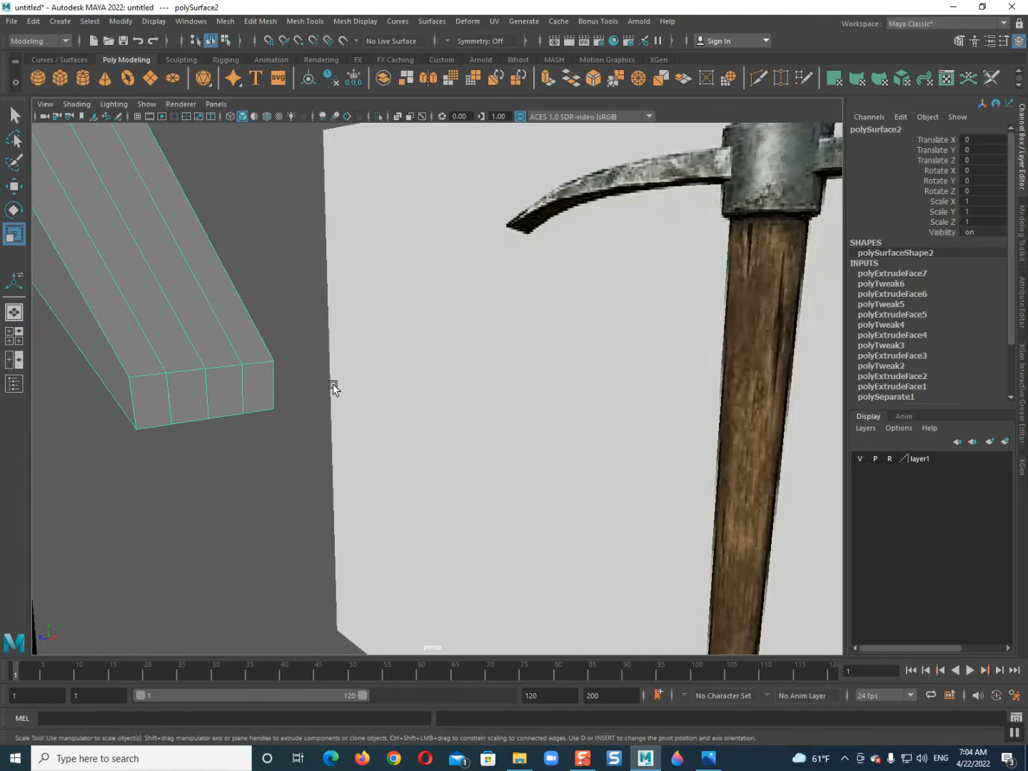
scroll(345, 383, "down", 5)
left_click_drag(348, 384, 434, 424, "alt")
scroll(389, 398, "down", 5)
Step: Extrude the collar's left-side faces in the front view and raise them slightly to the height of the reference blade
key("space")
key("space")
middle_click_drag(434, 423, 793, 389, "alt")
scroll(437, 389, "up", 3)
middle_click_drag(264, 388, 370, 437, "alt")
scroll(422, 356, "up", 8)
middle_click_drag(582, 333, 399, 427, "alt")
right_click_drag(482, 239, 479, 252)
left_click_drag(364, 253, 467, 283)
key("w")
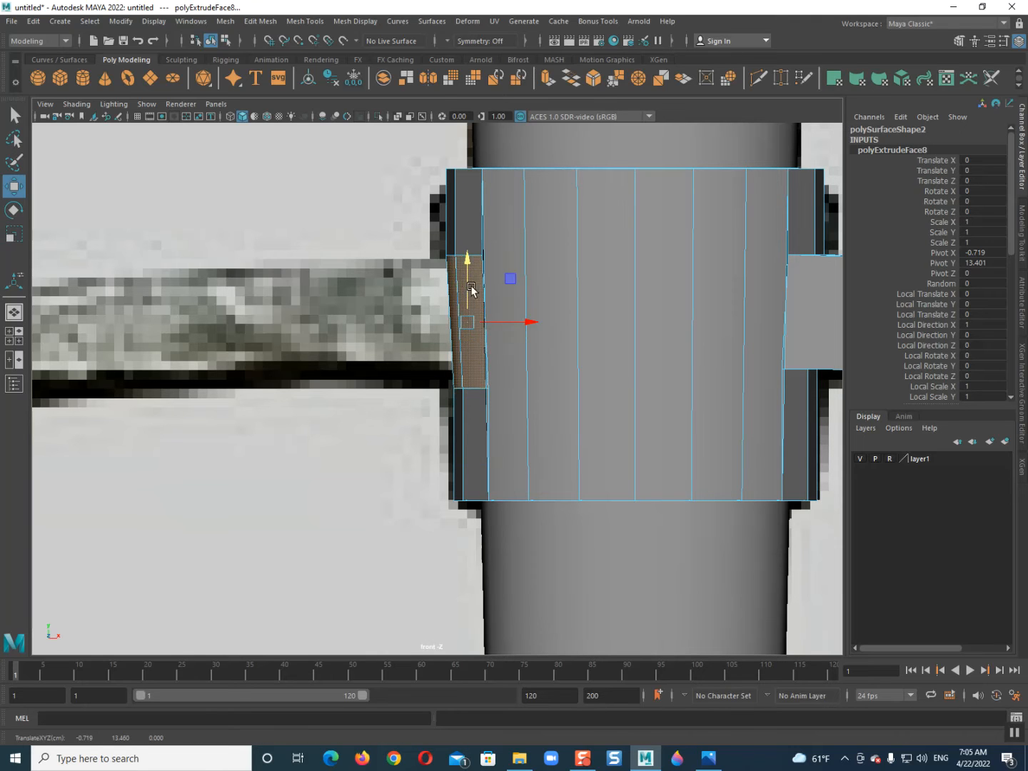
Step: Extrude the left-side faces outward in five straight sections, reaching just past the left blade's tip in the reference
left_click_drag(522, 323, 285, 329, "shift")
key("r")
key("w")
left_click_drag(453, 322, 104, 321)
scroll(425, 302, "down", 5)
left_click_drag(535, 338, 349, 336, "shift")
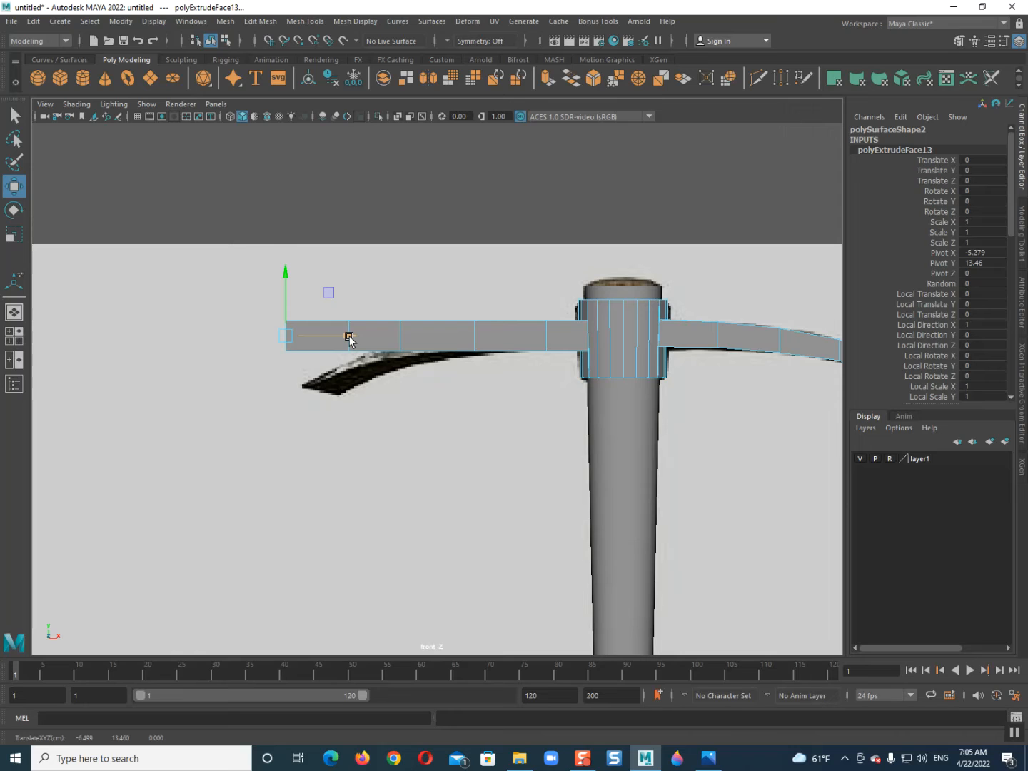
Step: Lower all the left blade's sections slightly, then the outer four further, to follow the start of the reference curve
key("4")
right_click_drag(341, 312, 183, 312)
left_click_drag(177, 260, 555, 392)
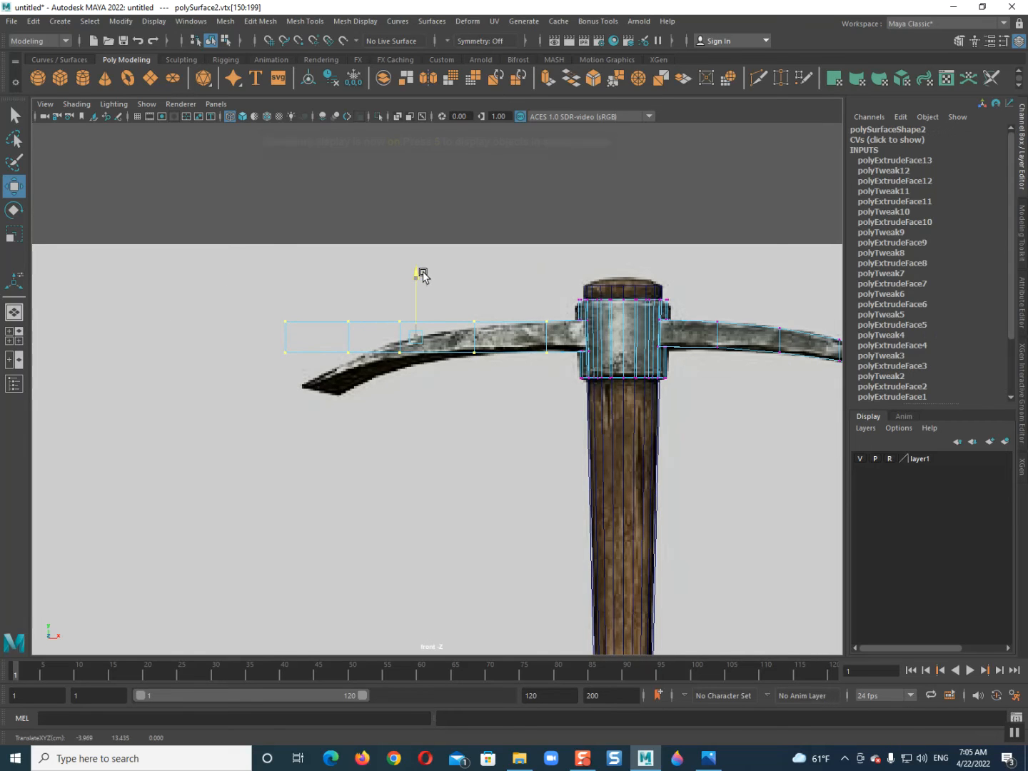
left_click_drag(235, 255, 373, 380)
left_click_drag(518, 440, 517, 440)
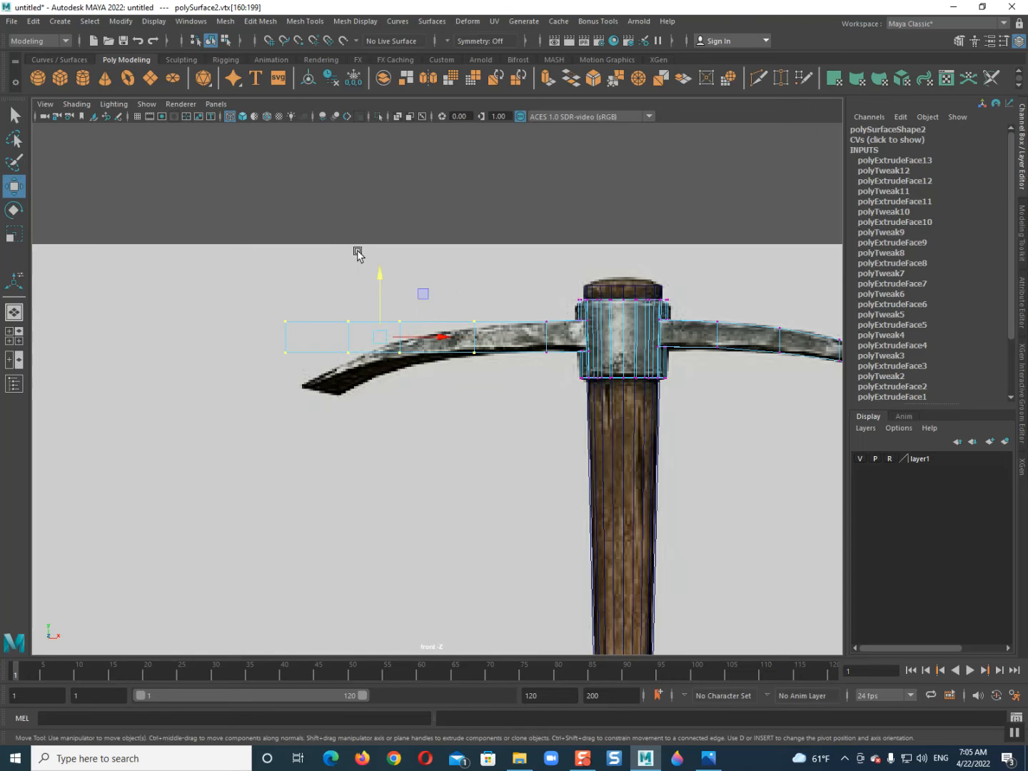
left_click_drag(381, 277, 382, 287)
Step: Lower the left blade's outer sections progressively and pull the end section inward so the upper edge meets the reference tip
left_click_drag(225, 273, 325, 339)
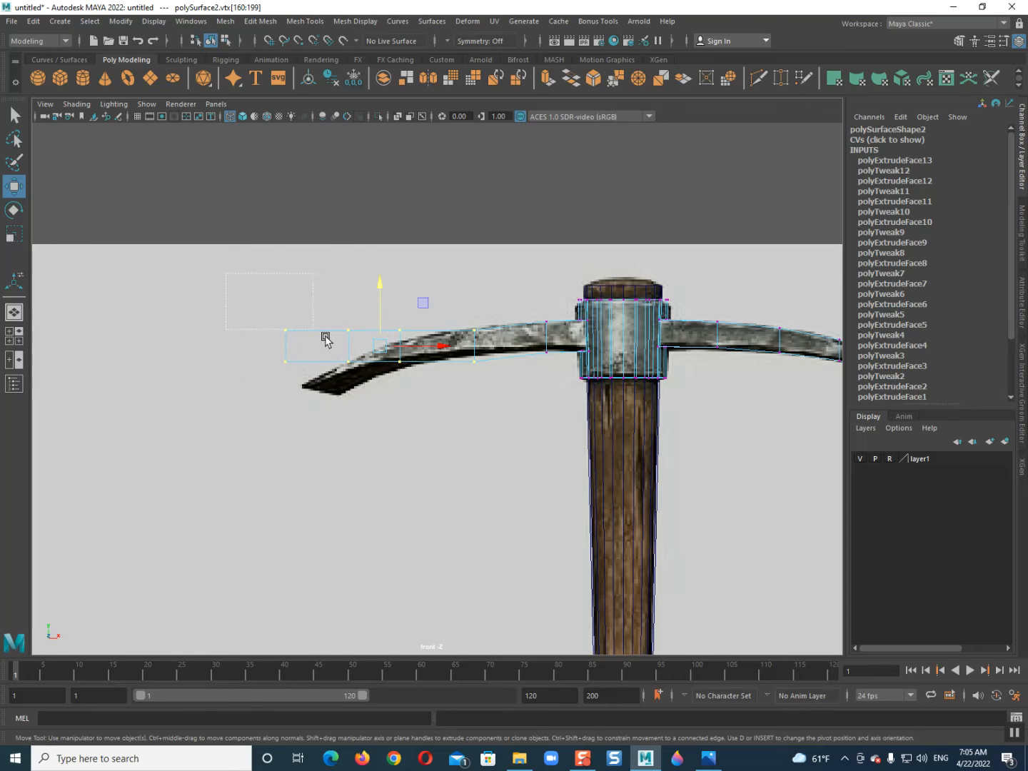
left_click_drag(424, 412, 424, 412)
left_click_drag(343, 288, 349, 298)
left_click_drag(224, 279, 245, 288)
left_click_drag(364, 405, 364, 405)
left_click_drag(323, 300, 332, 324)
left_click_drag(247, 323, 308, 404)
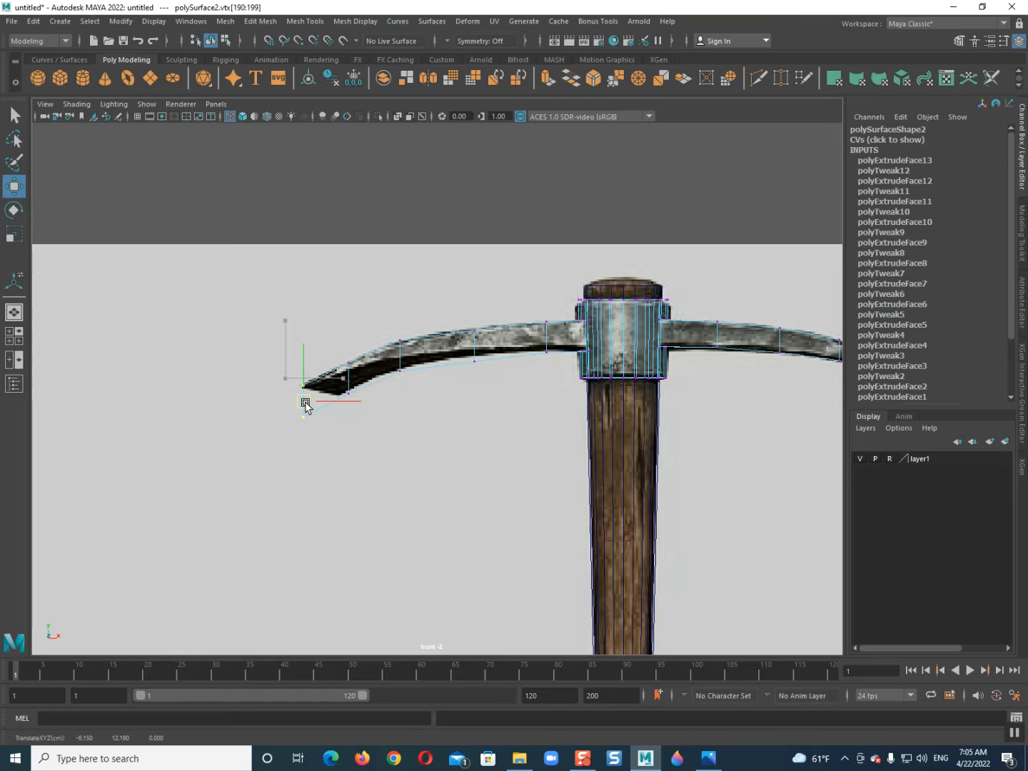
Step: Raise the lower vertices of the left blade's last three sections to taper the end toward the tip
scroll(306, 404, "up", 5)
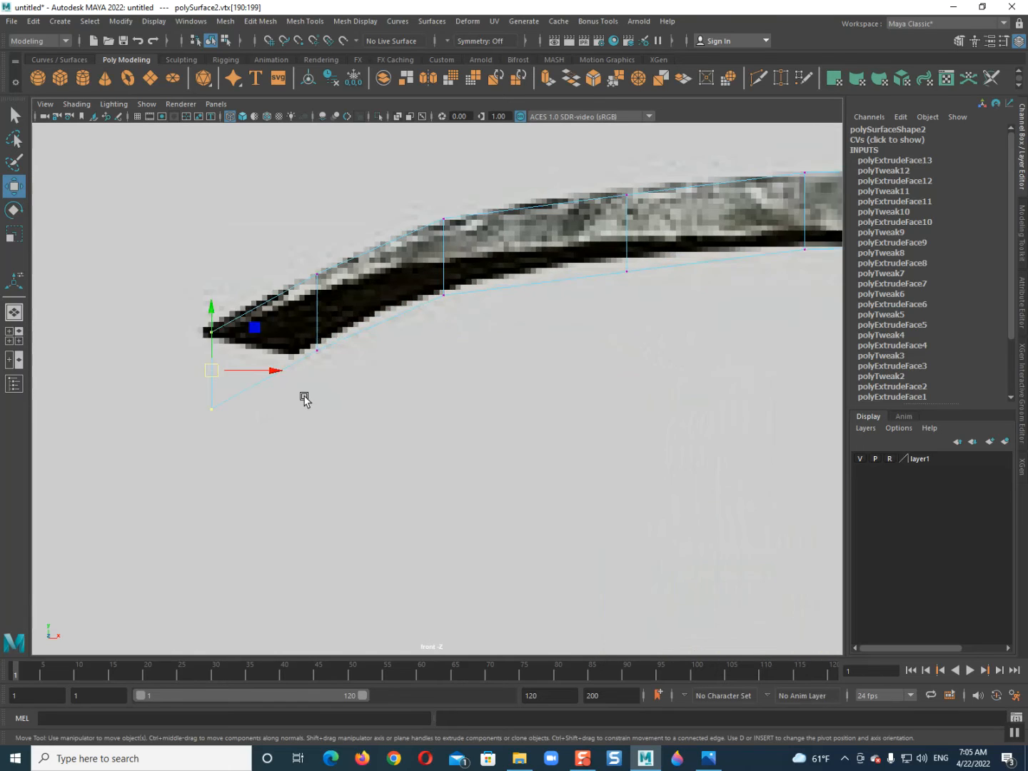
left_click_drag(263, 398, 310, 438)
left_click_drag(279, 373, 282, 308)
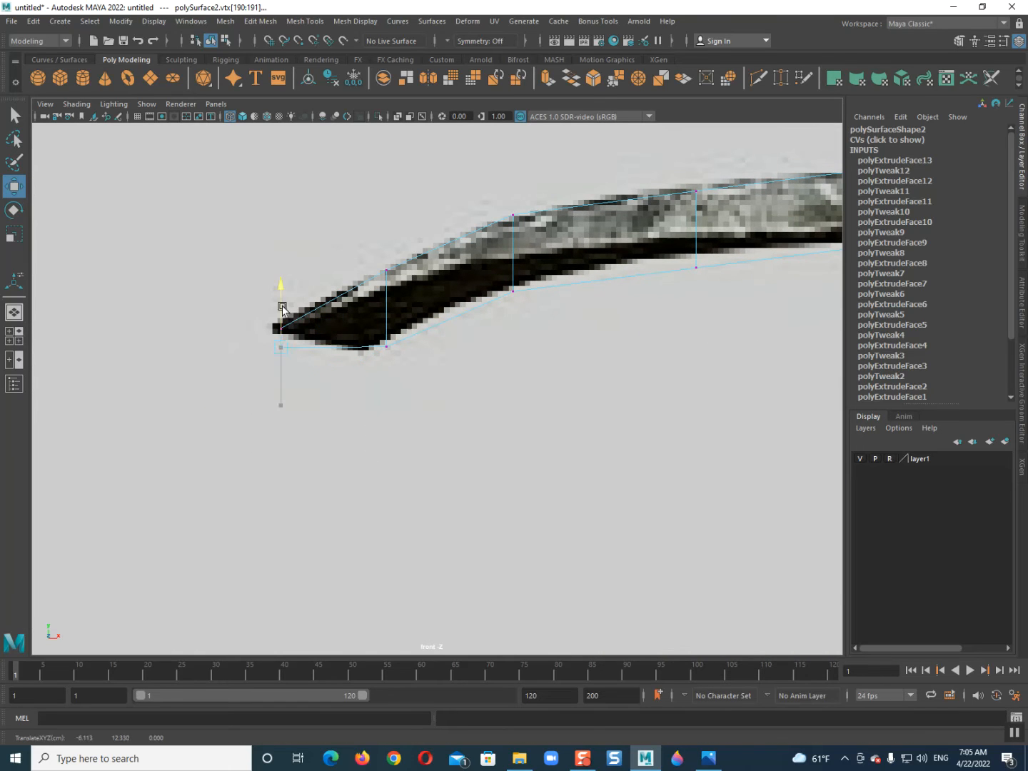
left_click_drag(343, 338, 366, 335)
key("ctrl+z")
left_click_drag(386, 279, 382, 253)
left_click_drag(535, 300, 514, 216)
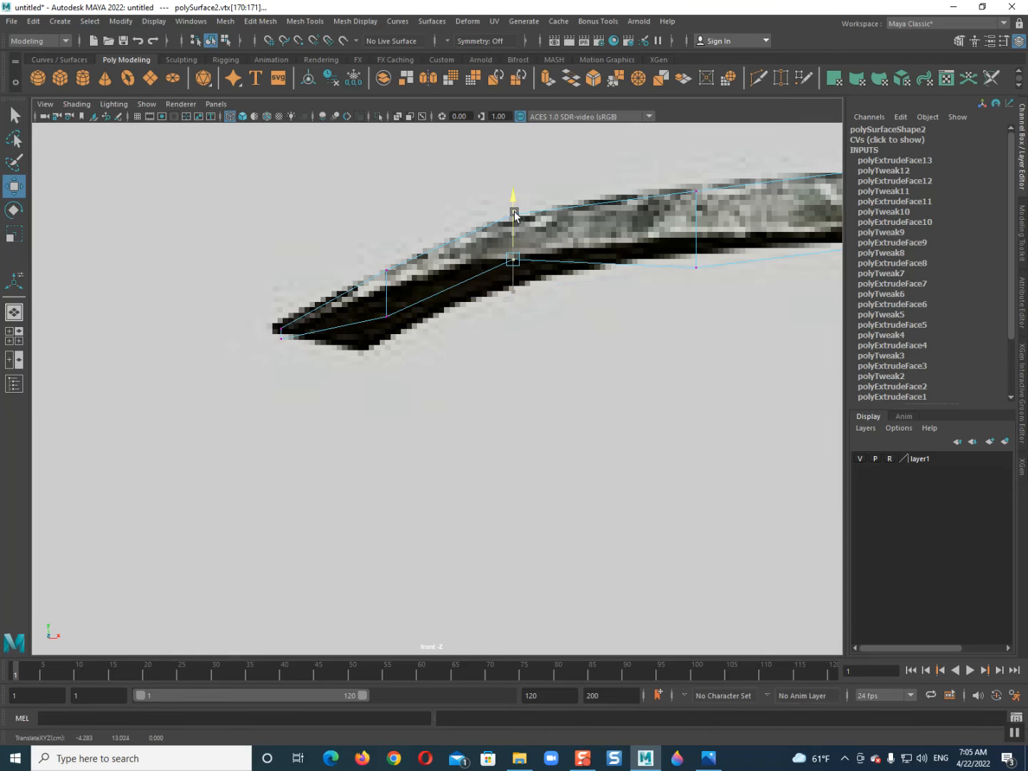
left_click_drag(403, 335, 389, 272)
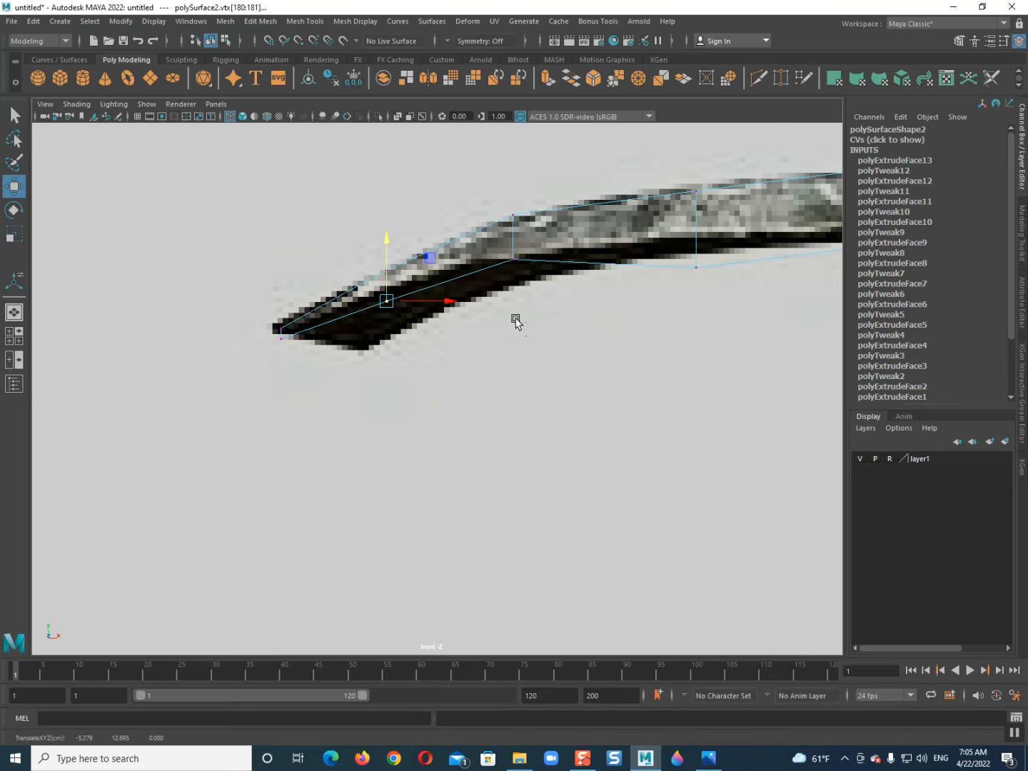
Step: Raise the lower vertices of the left blade's two sections nearest the collar to match the reference's lower edge
key("space")
key("space")
key("space")
key("space")
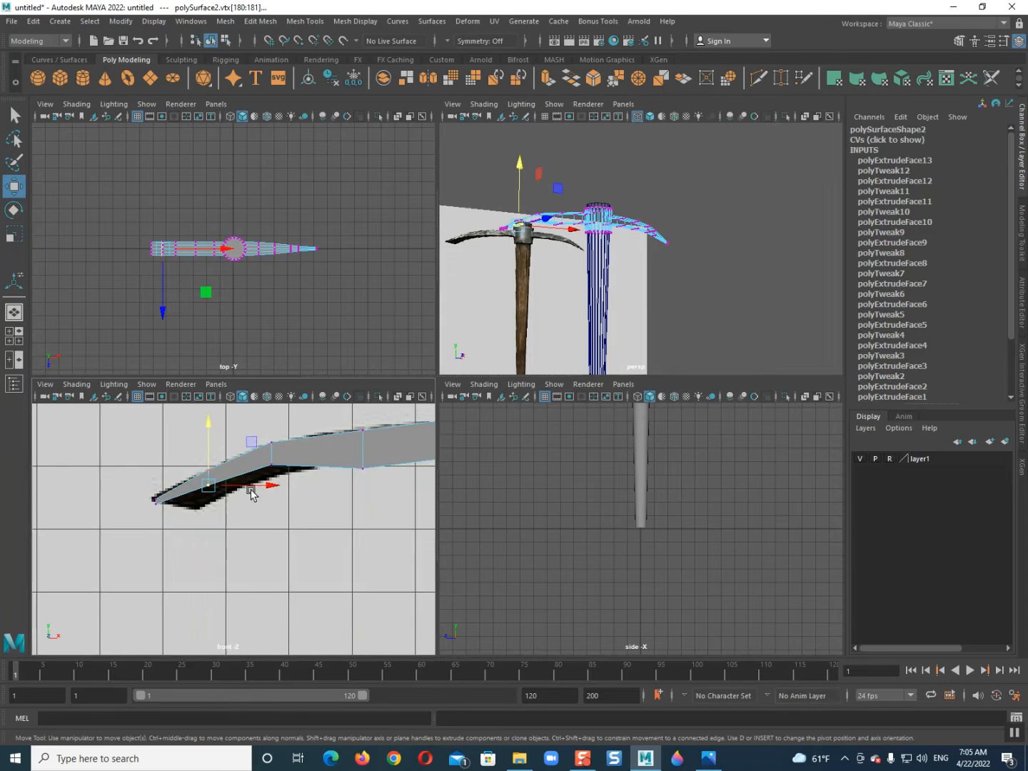
scroll(314, 461, "up", 3)
left_click_drag(507, 452, 481, 310)
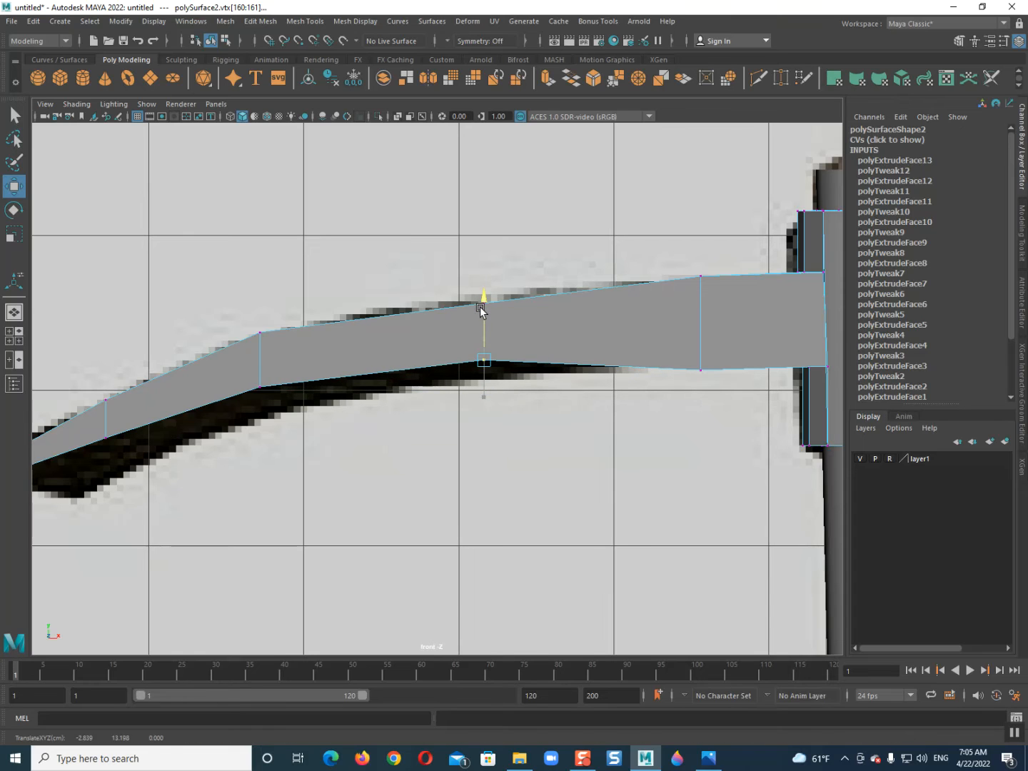
left_click_drag(726, 391, 640, 349)
left_click_drag(700, 307, 700, 300)
right_click(576, 339, "shift")
mouse_move(576, 339)
right_mouse_down("shift")
mouse_move(517, 355)
mouse_move(586, 330)
mouse_move(568, 336)
right_mouse_up("shift")
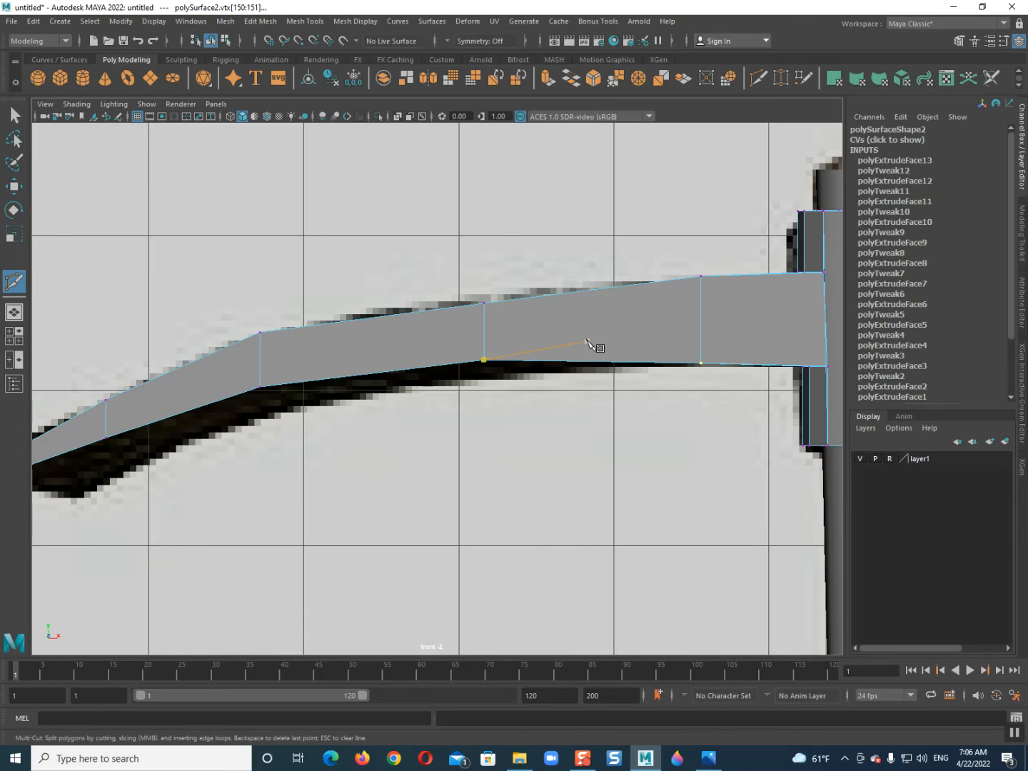
key("ctrl+z")
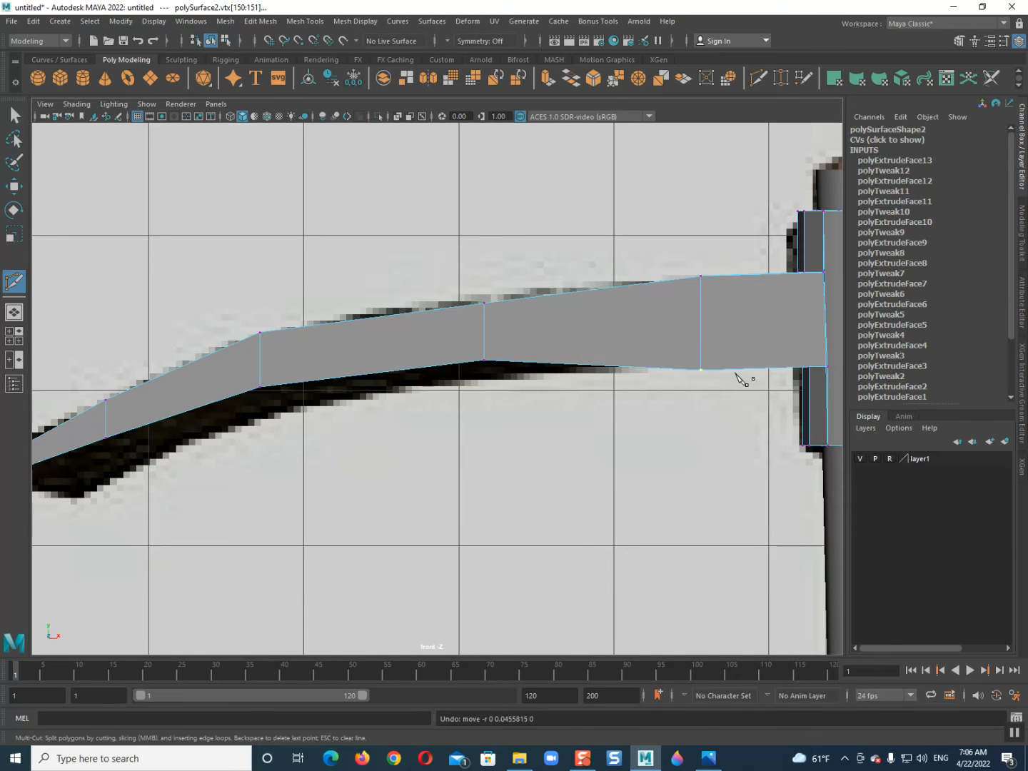
key("shift+z")
key("q")
key("F8")
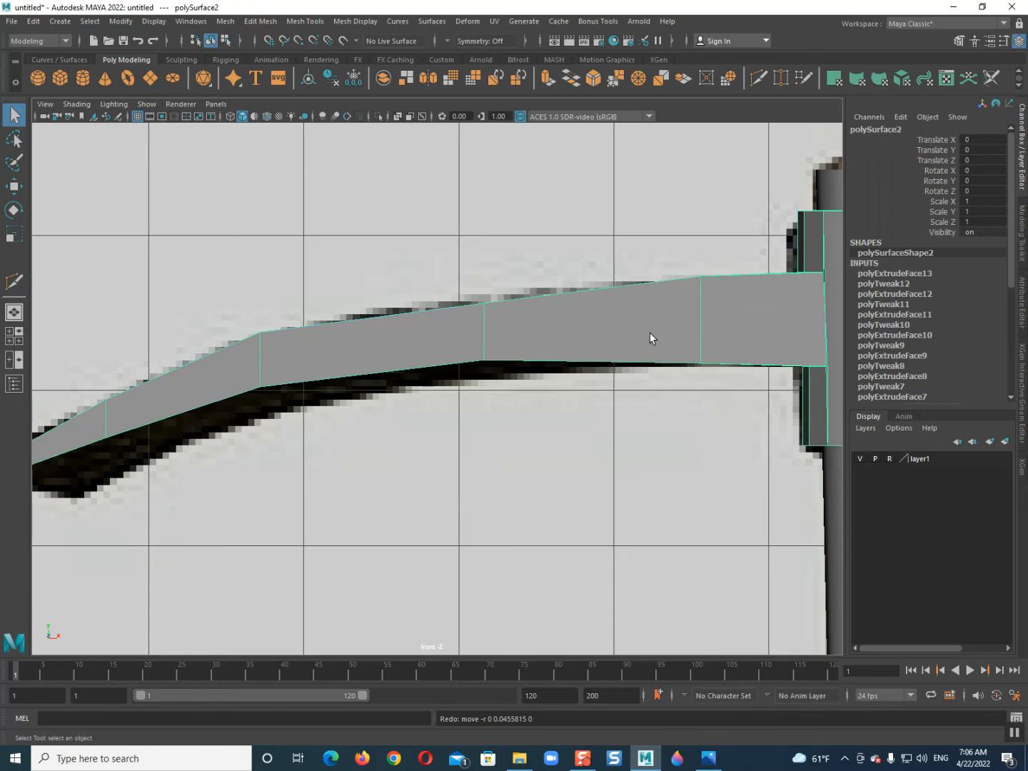
Step: Insert two edge loops across the left blade, one in each of its two long middle sections
right_click_drag(639, 342, 603, 355, "shift")
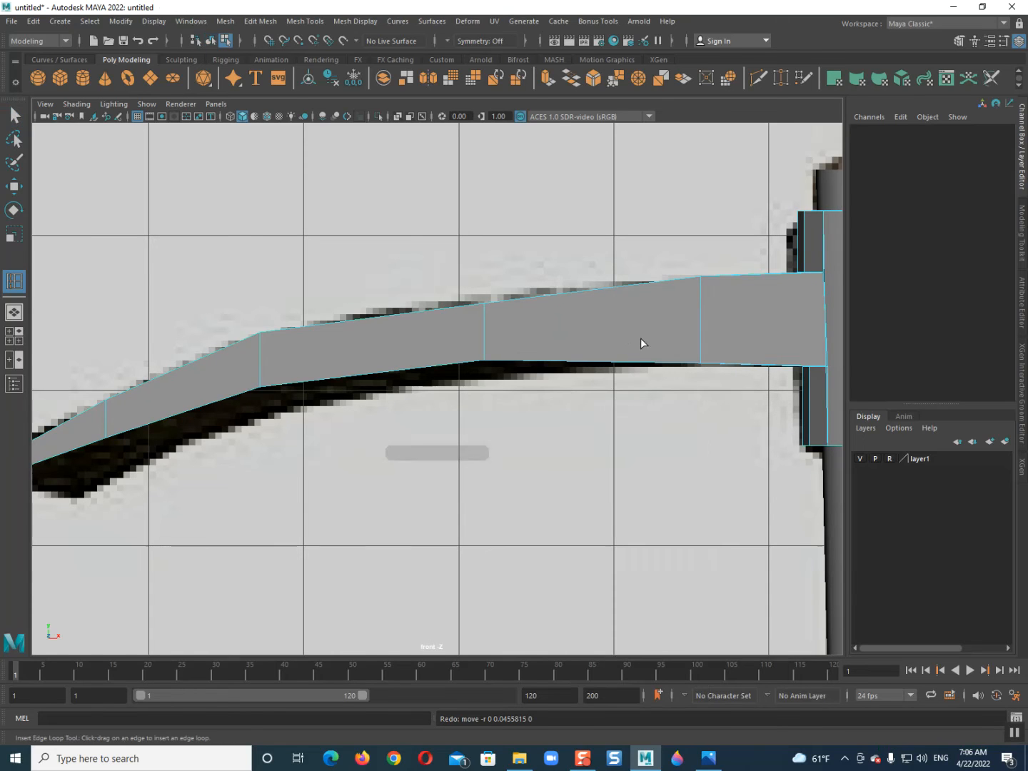
left_click(627, 365)
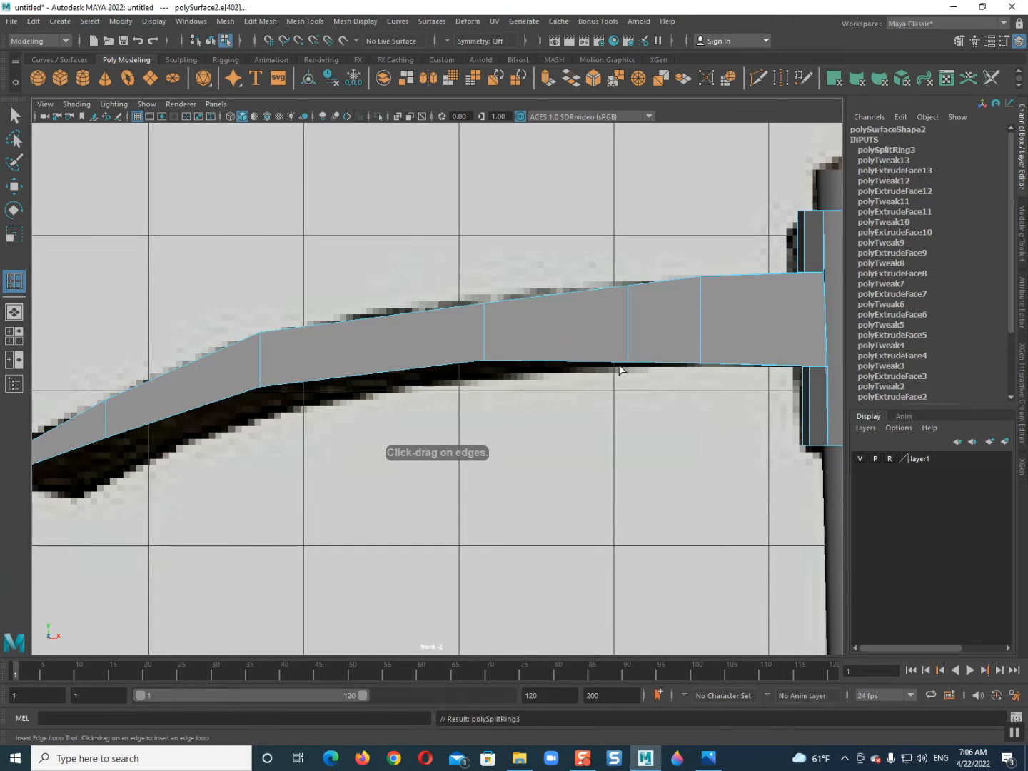
left_click(380, 373)
key("q")
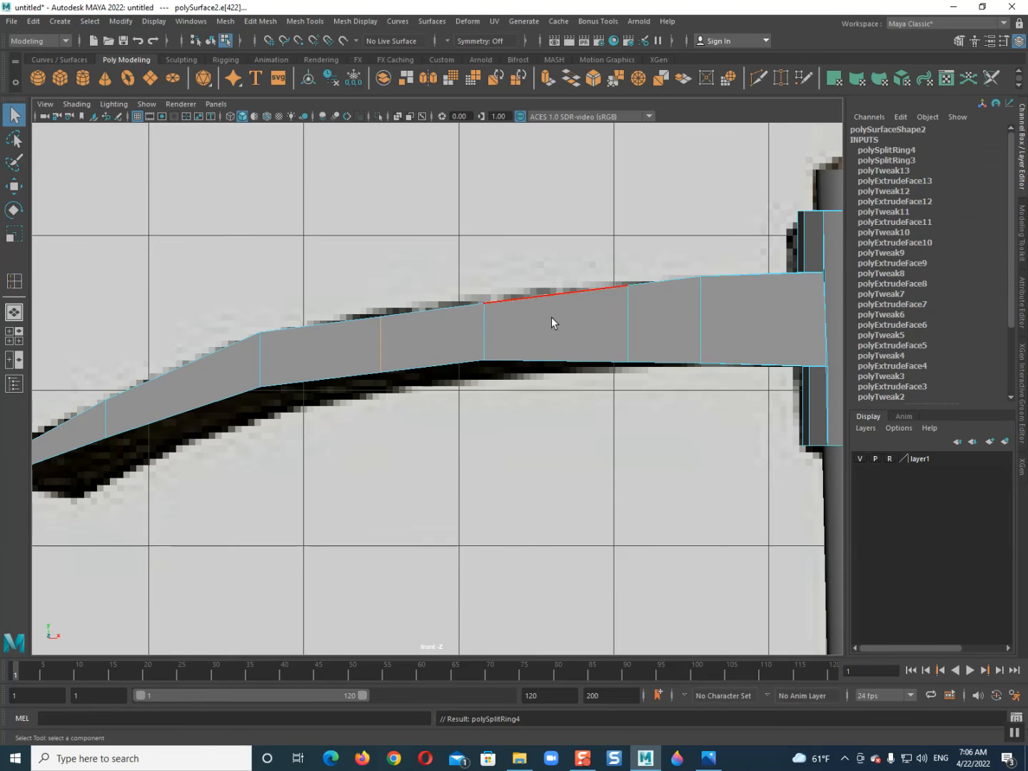
Step: Stretch the outer inserted loop slightly in height and lower the adjacent inner section's bottom vertices to smooth the blade's underside
right_click_drag(551, 317, 457, 327)
left_click_drag(435, 398, 382, 299)
key("r")
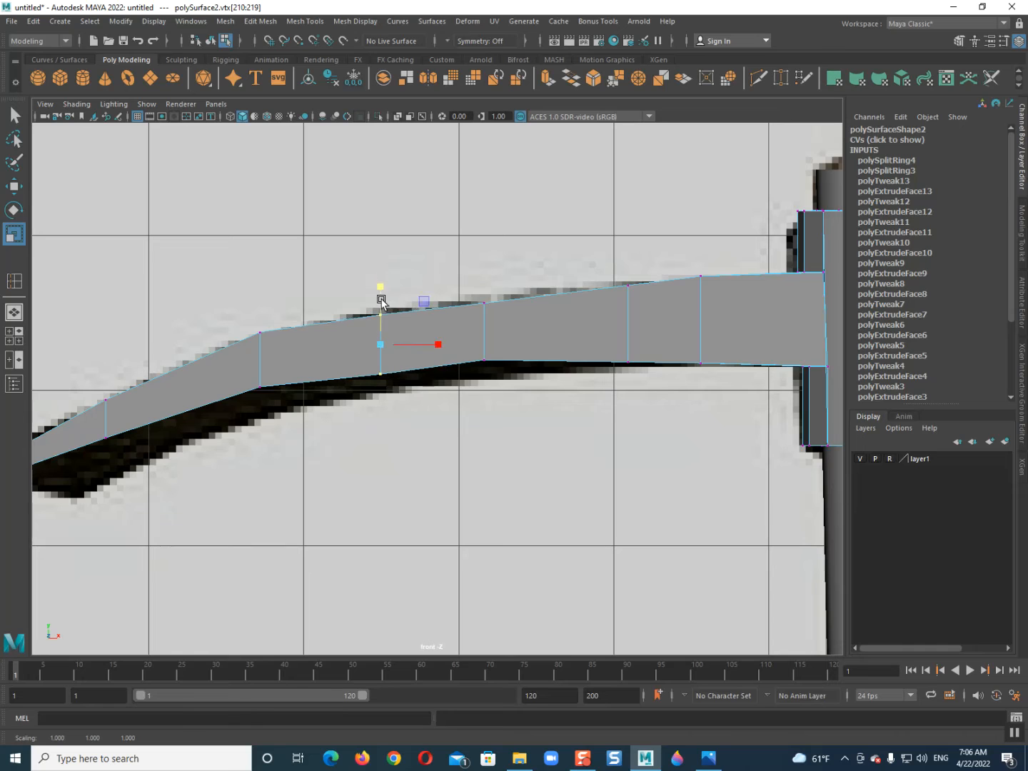
left_click_drag(365, 370, 392, 394)
key("w")
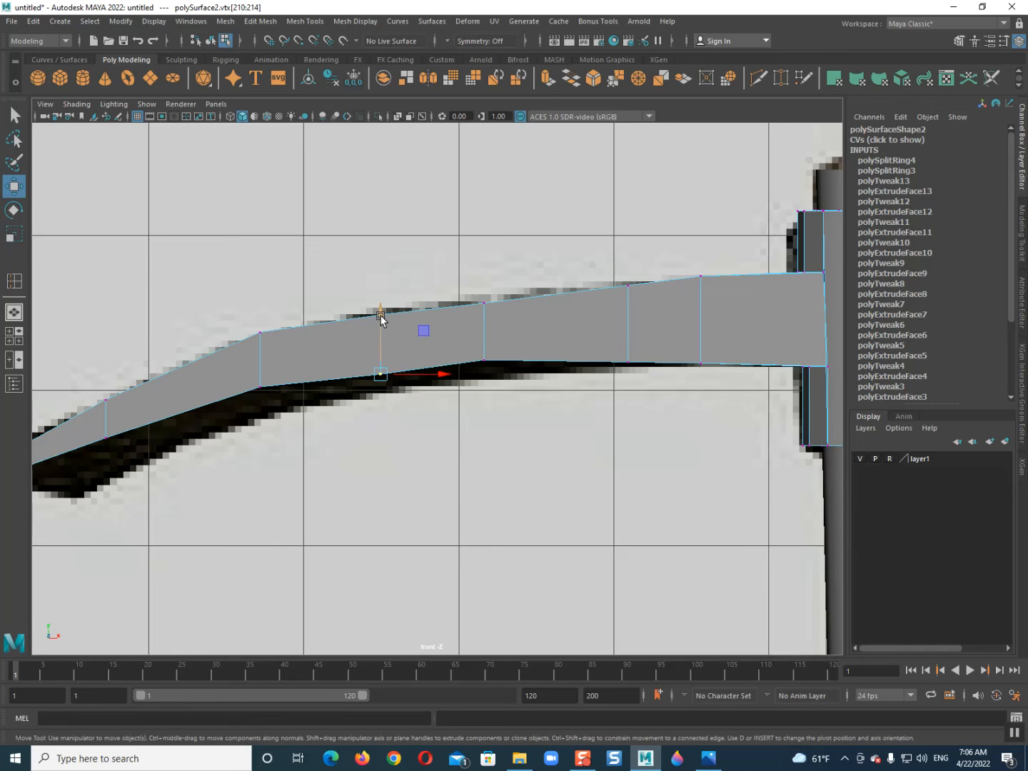
left_click_drag(468, 339, 499, 372)
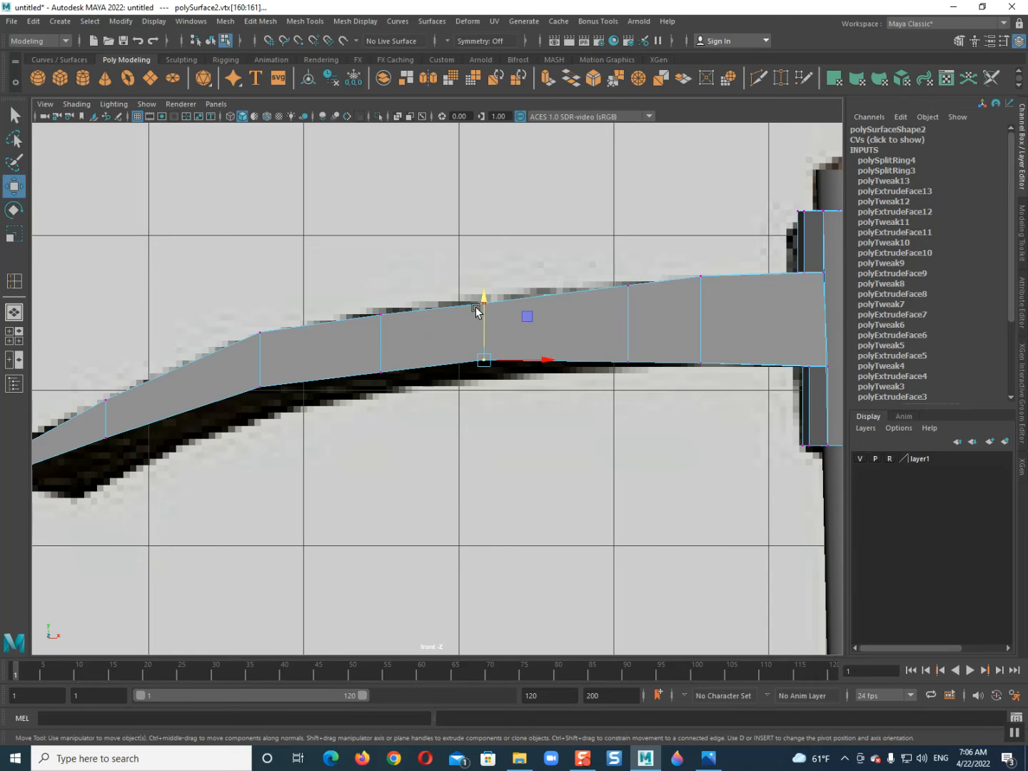
left_click_drag(485, 317, 485, 326)
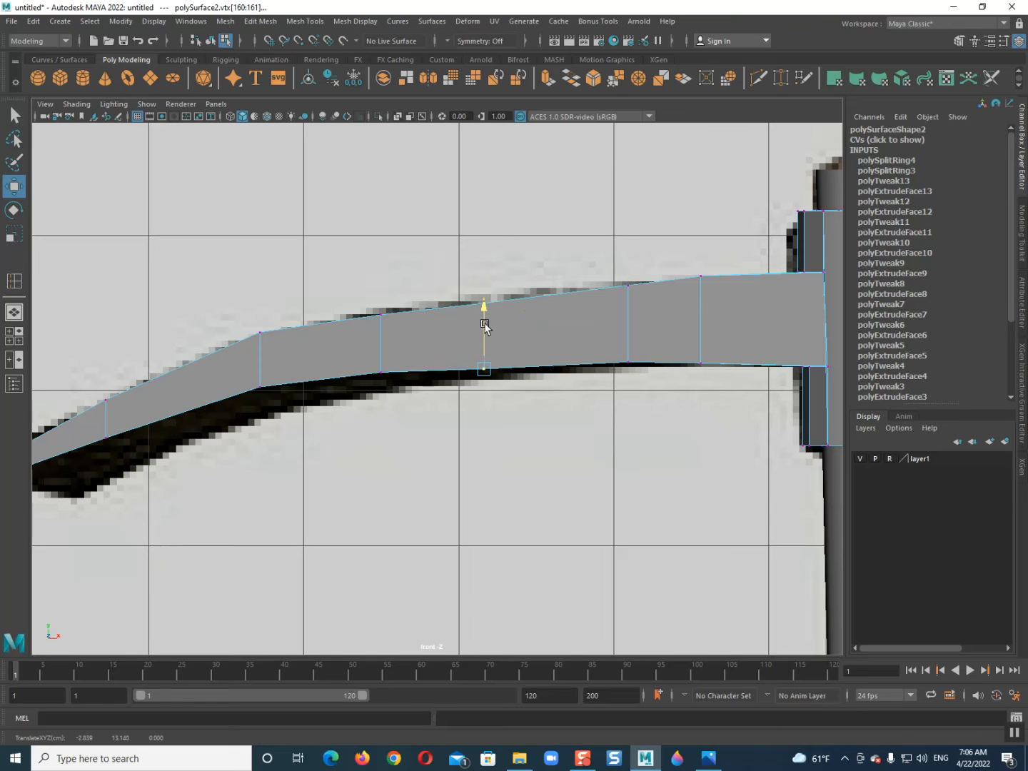
Step: Shift the second vertex column from the collar outward along the left blade and adjust nearby upper and lower vertices to the reference outline
left_click_drag(601, 343, 645, 377)
left_click_drag(627, 328, 627, 328)
left_click_drag(585, 250, 684, 455)
left_click_drag(658, 325, 586, 265)
left_click_drag(436, 286, 487, 267)
left_click_drag(556, 337, 631, 404)
scroll(324, 404, "down", 3)
left_click(398, 359)
left_click_drag(407, 340, 409, 331)
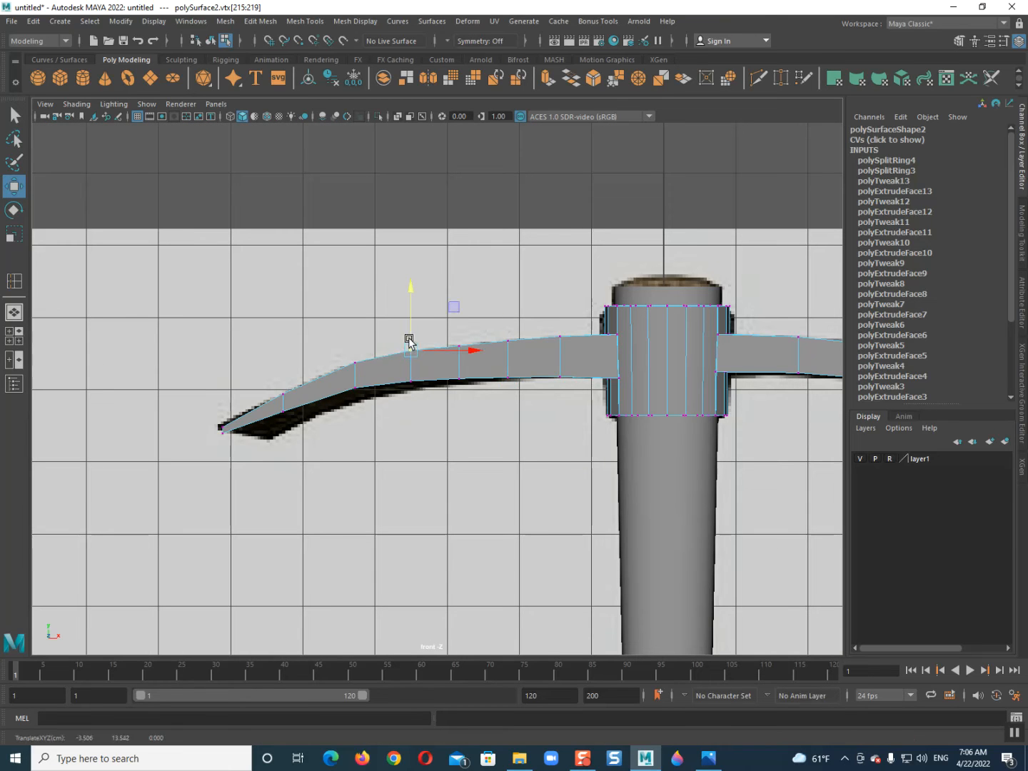
Step: Flatten the left blade's end into a thin cutting edge by scaling its tip vertices vertically in the perspective view
key("F8")
key("space")
left_click_drag(427, 382, 428, 352)
left_click(494, 387)
left_click_drag(494, 385, 319, 428, "alt")
scroll(319, 427, "up", 3)
middle_click_drag(319, 427, 422, 416, "alt")
left_click_drag(422, 416, 457, 410, "alt")
scroll(458, 410, "up", 5)
left_click_drag(394, 428, 401, 394, "alt")
left_click(402, 395)
scroll(425, 425, "up", 5)
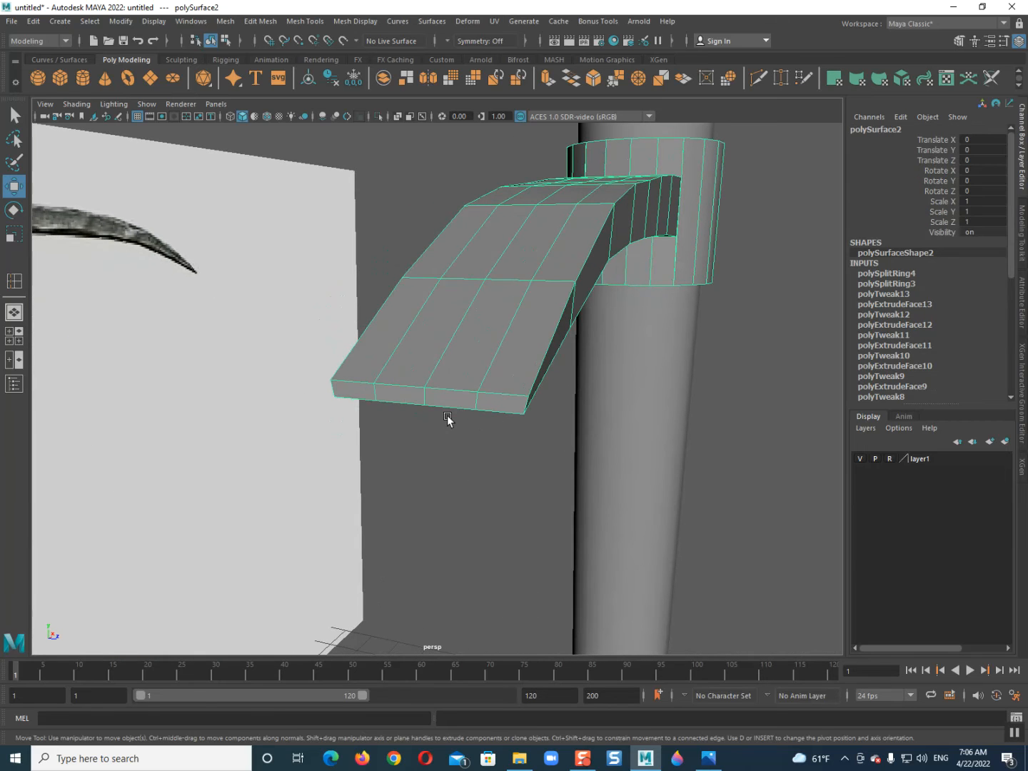
right_click_drag(453, 389, 248, 379)
left_click_drag(499, 428, 299, 399, "alt")
middle_click_drag(299, 399, 356, 391, "alt")
left_click_drag(357, 391, 316, 404, "alt")
left_click_drag(246, 546, 247, 546)
left_click_drag(150, 385, 167, 373, "alt")
key("r")
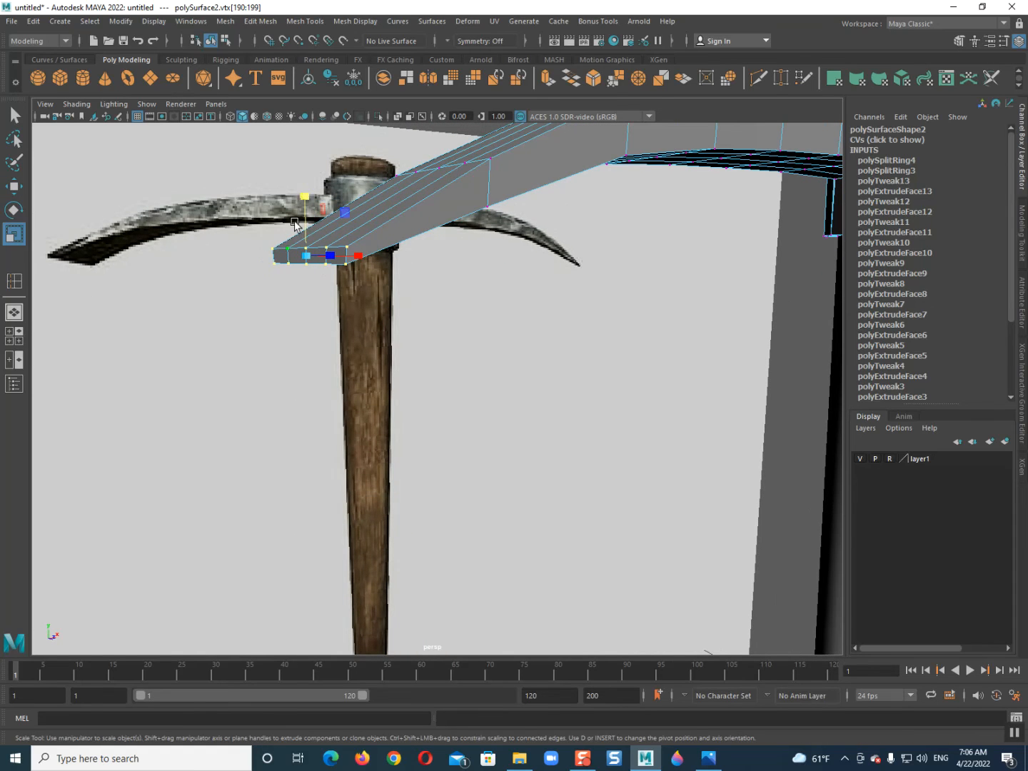
left_click_drag(307, 194, 308, 227)
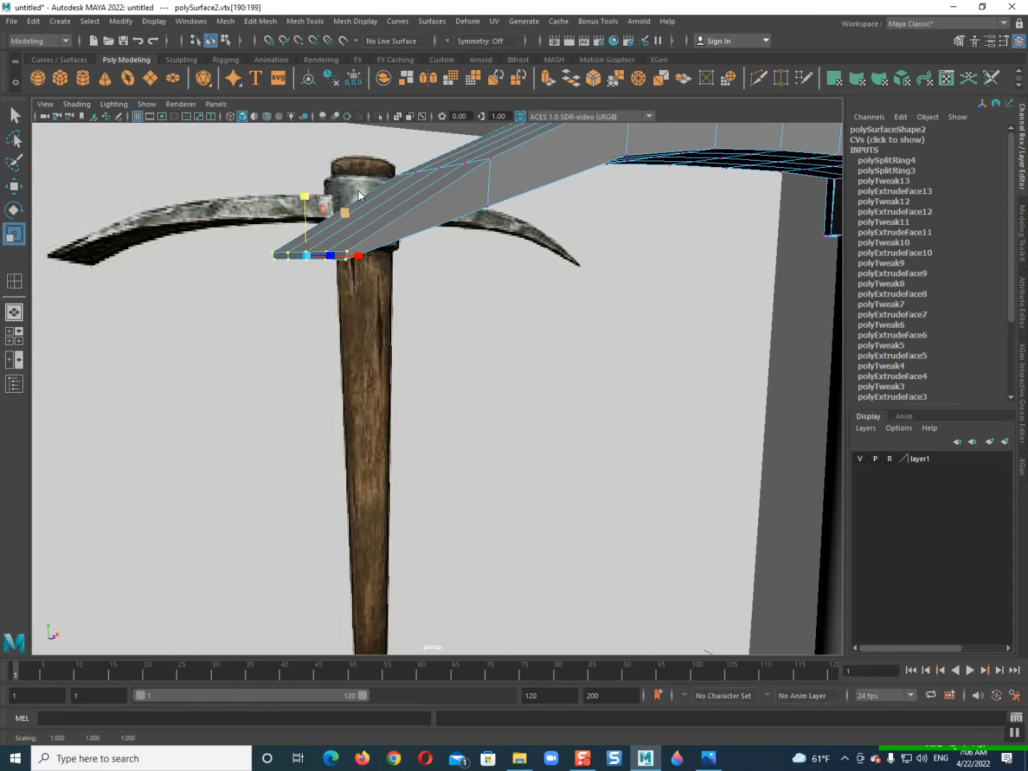
right_click_drag(354, 199, 409, 149)
Step: Display the collar and blades mesh in smooth preview and return it to object mode
scroll(529, 283, "down", 5)
scroll(530, 285, "down", 3)
left_click_drag(530, 285, 498, 331, "alt")
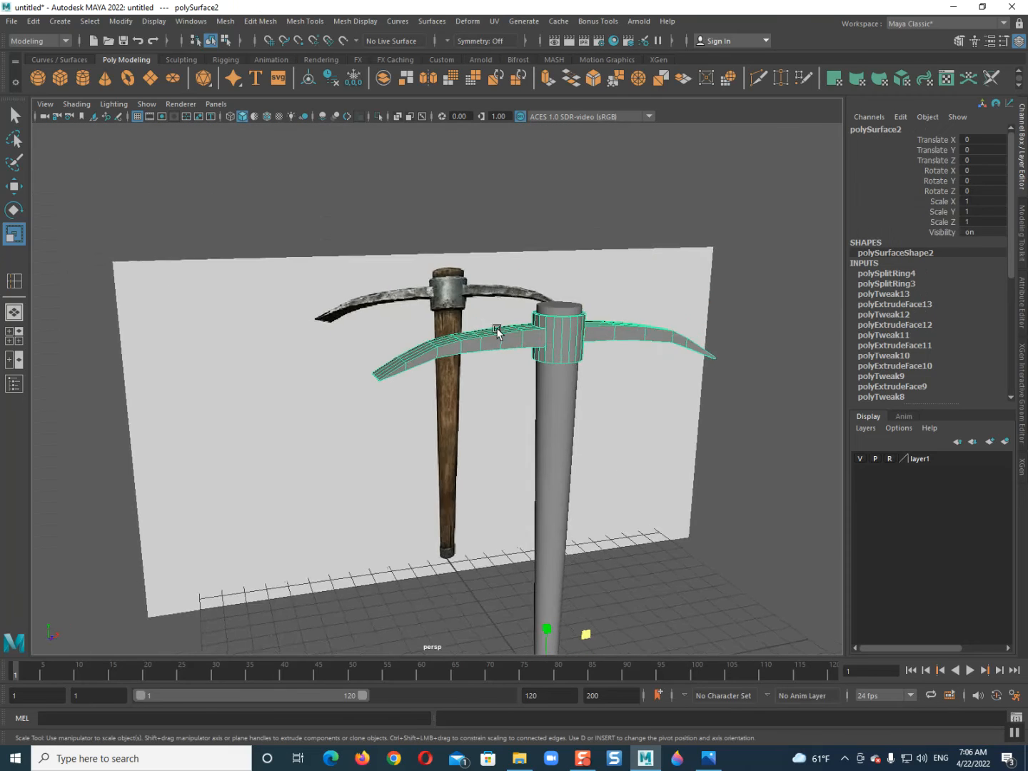
scroll(498, 333, "up", 3)
middle_click_drag(474, 336, 512, 337, "alt")
right_click_drag(448, 315, 408, 334, "shift")
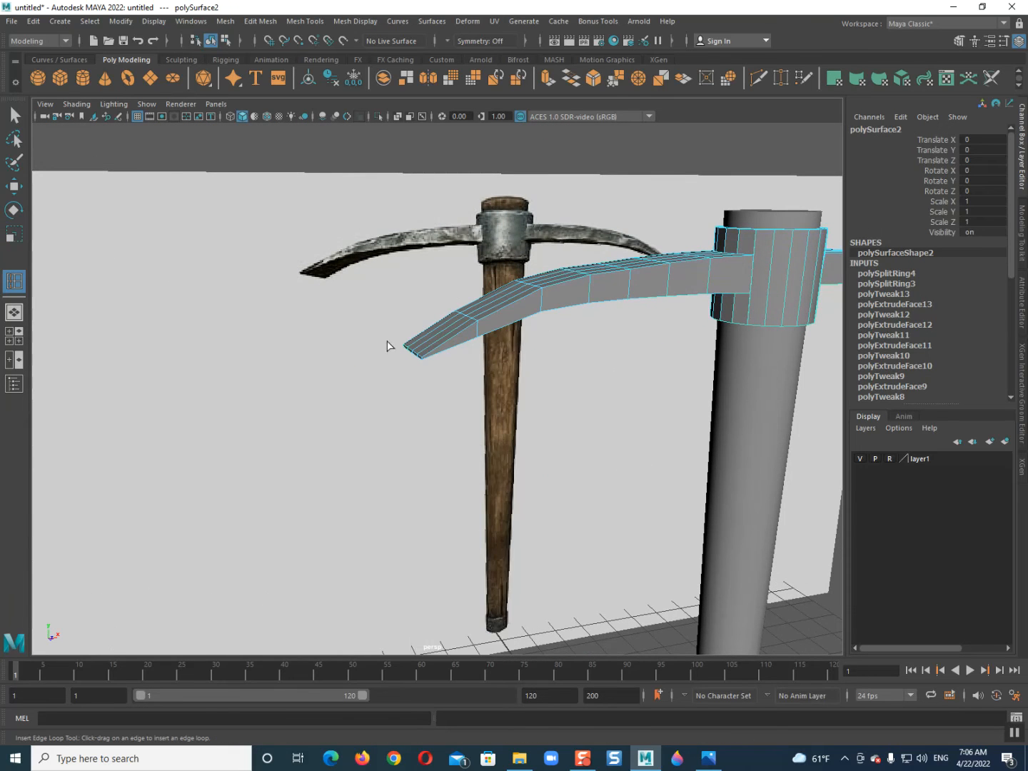
key("3")
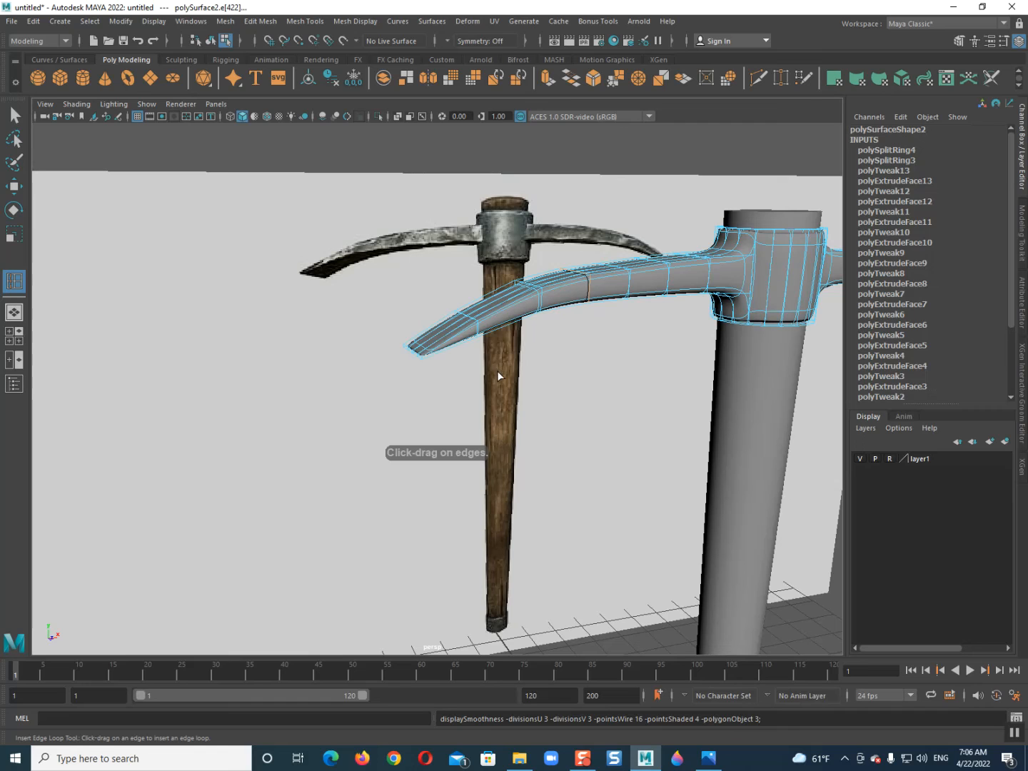
key("q")
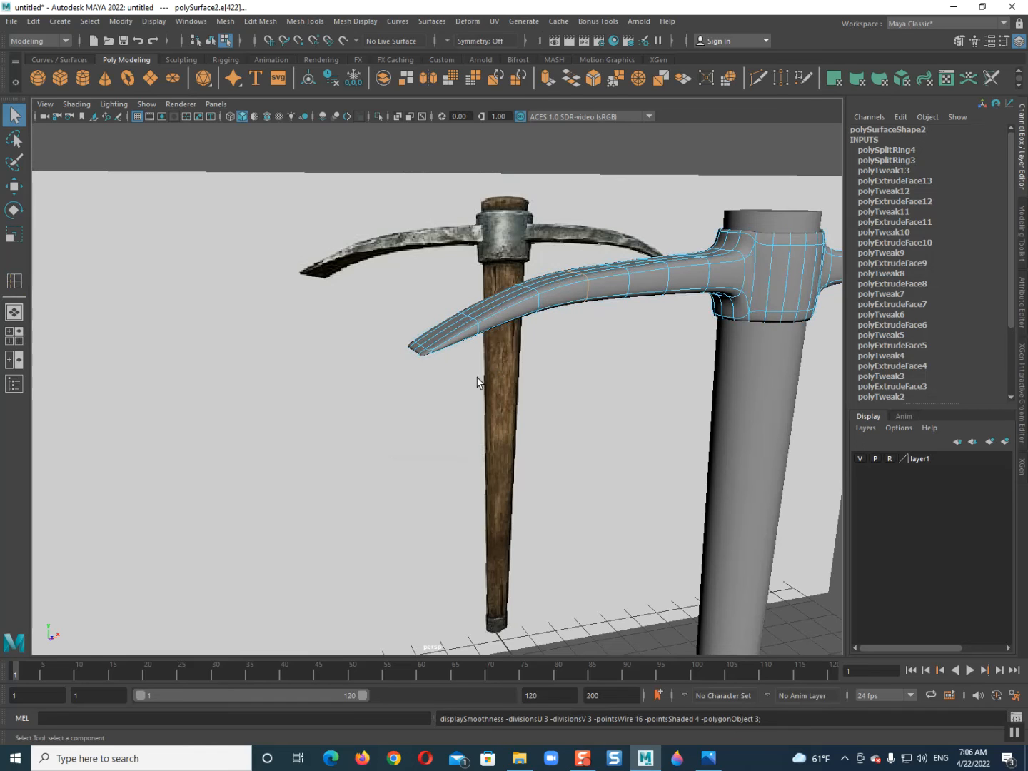
key("F8")
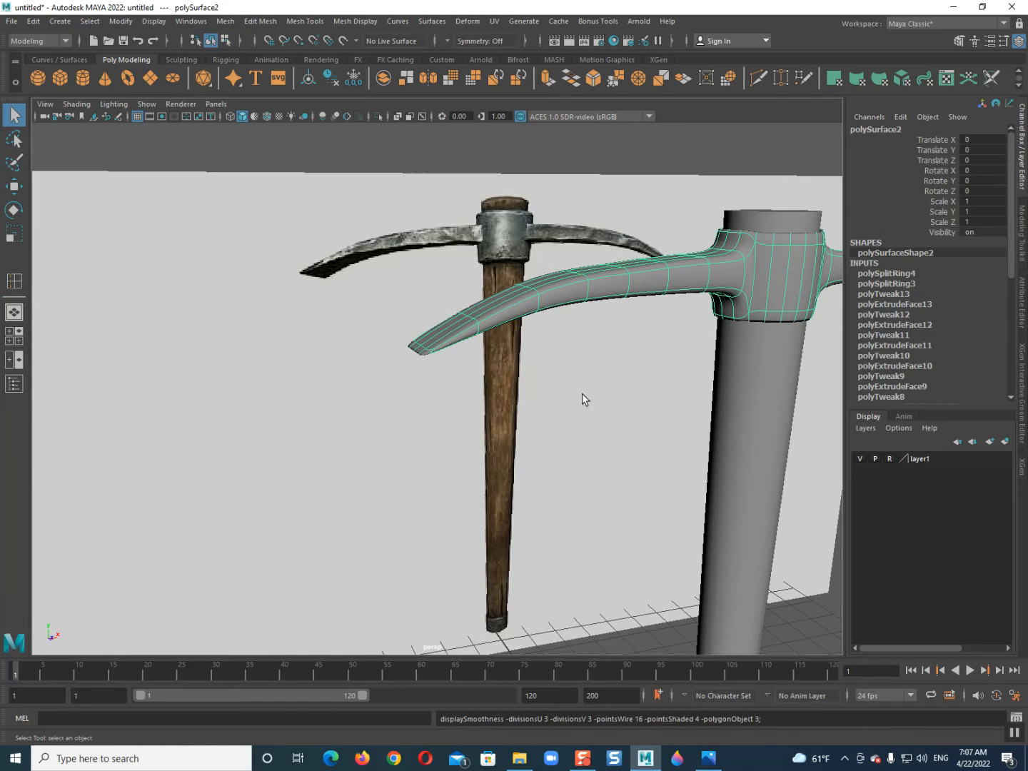
Step: Display the handle in smooth preview and deselect it
left_click(652, 434)
right_click_drag(651, 434, 574, 437, "alt")
middle_click_drag(575, 437, 513, 445, "alt")
left_click_drag(513, 446, 565, 429, "alt")
left_click(621, 428)
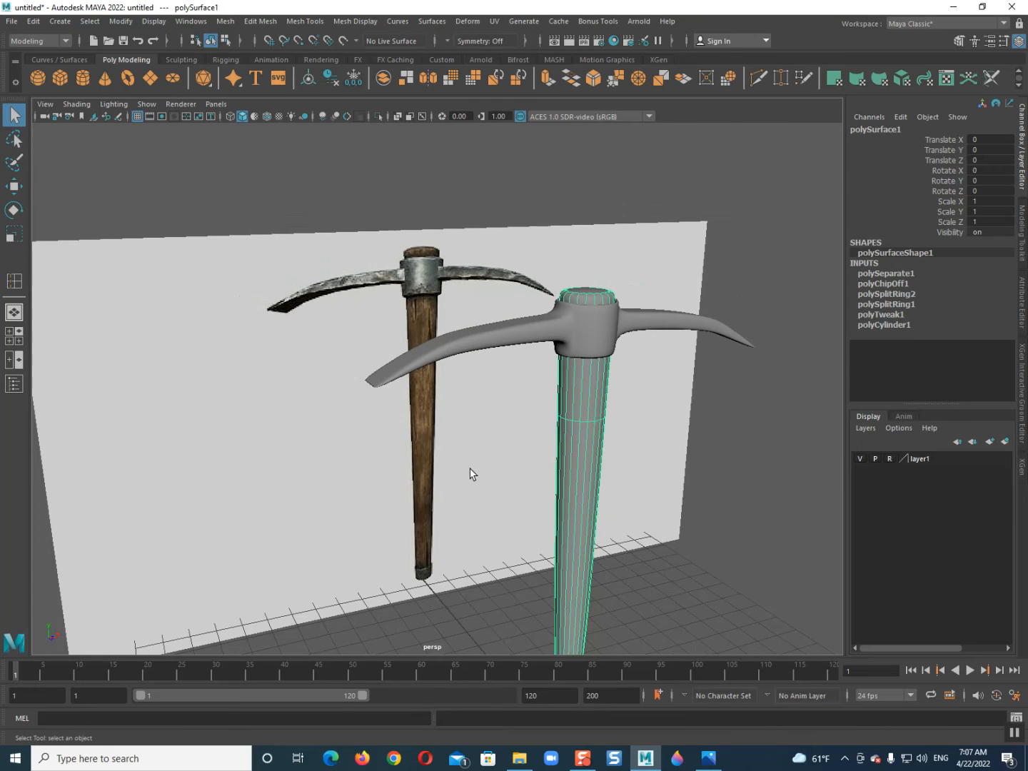
left_click(512, 470)
scroll(511, 469, "down", 4)
middle_click_drag(512, 470, 489, 430, "alt")
scroll(482, 395, "up", 4)
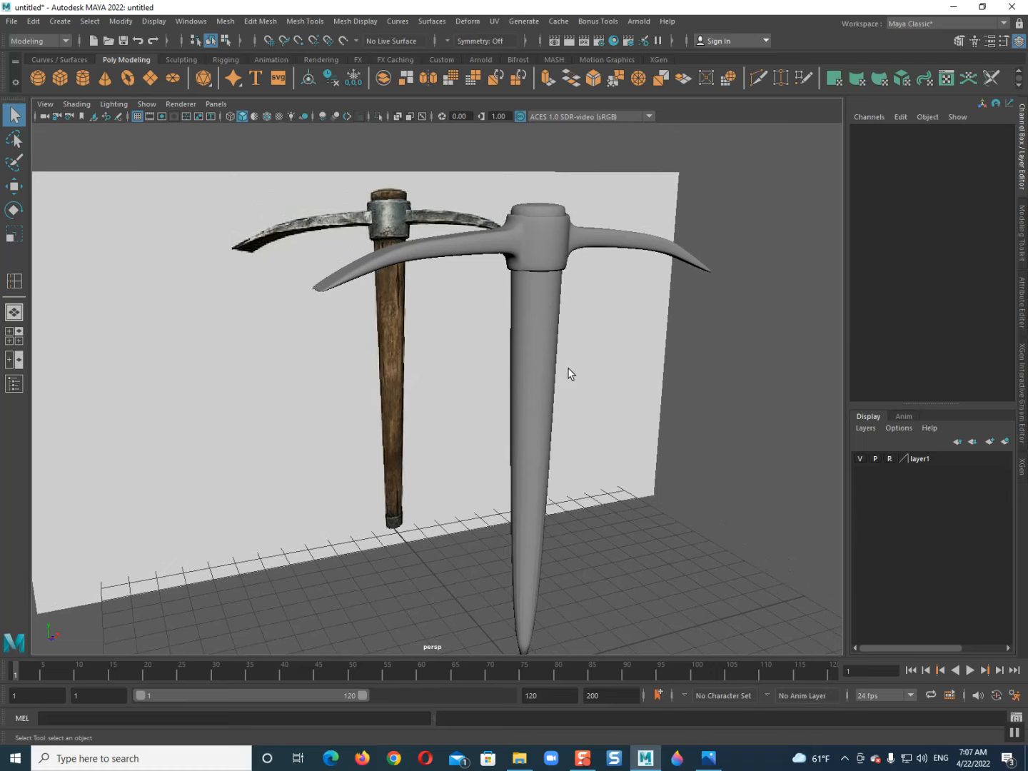
Step: Insert an edge loop around the handle close to its bottom end to keep that end from tapering when smoothed
left_click(550, 353)
right_click_drag(533, 337, 464, 355, "shift")
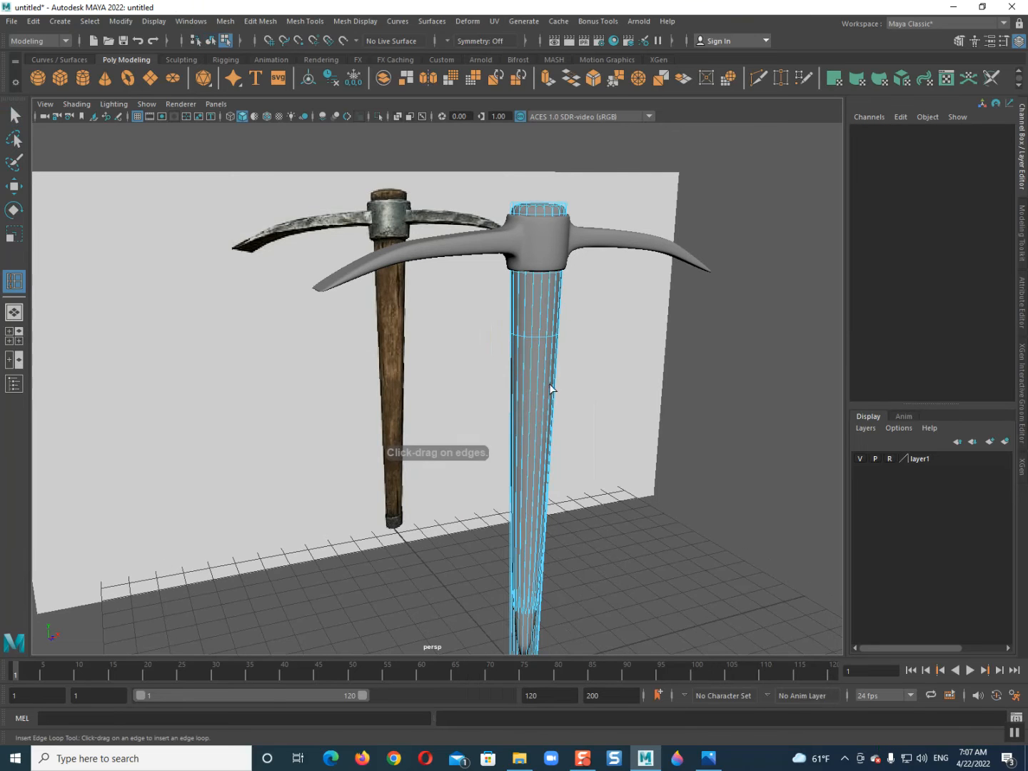
middle_click_drag(517, 590, 459, 346, "alt")
scroll(460, 347, "up", 6)
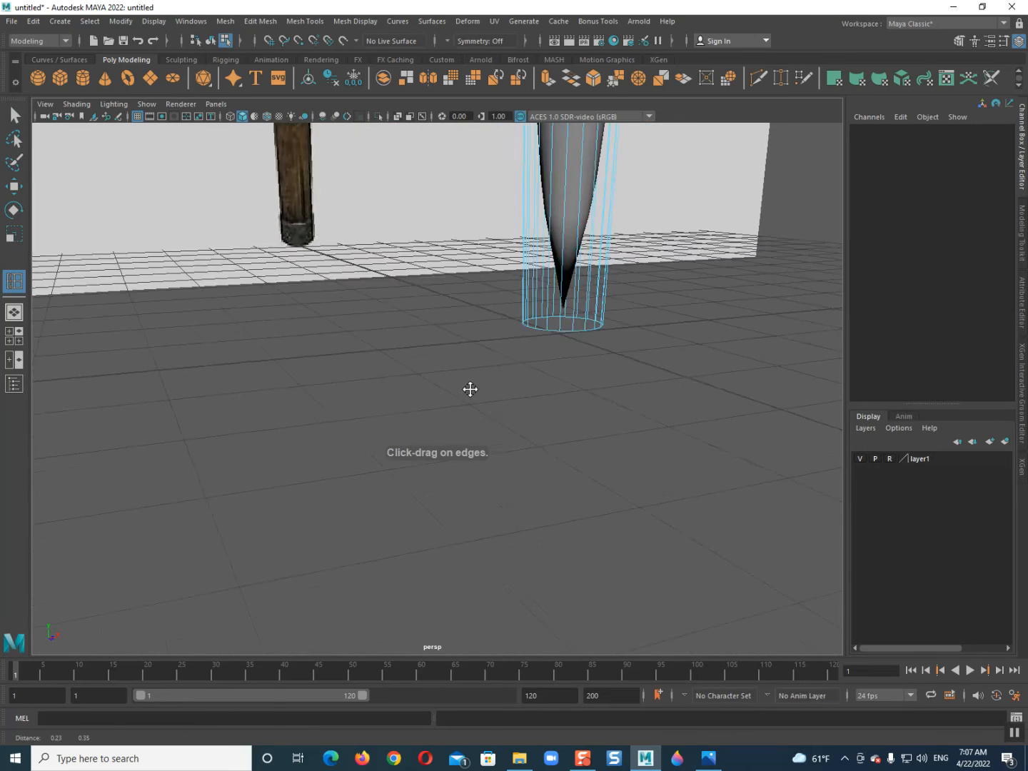
left_click(505, 340)
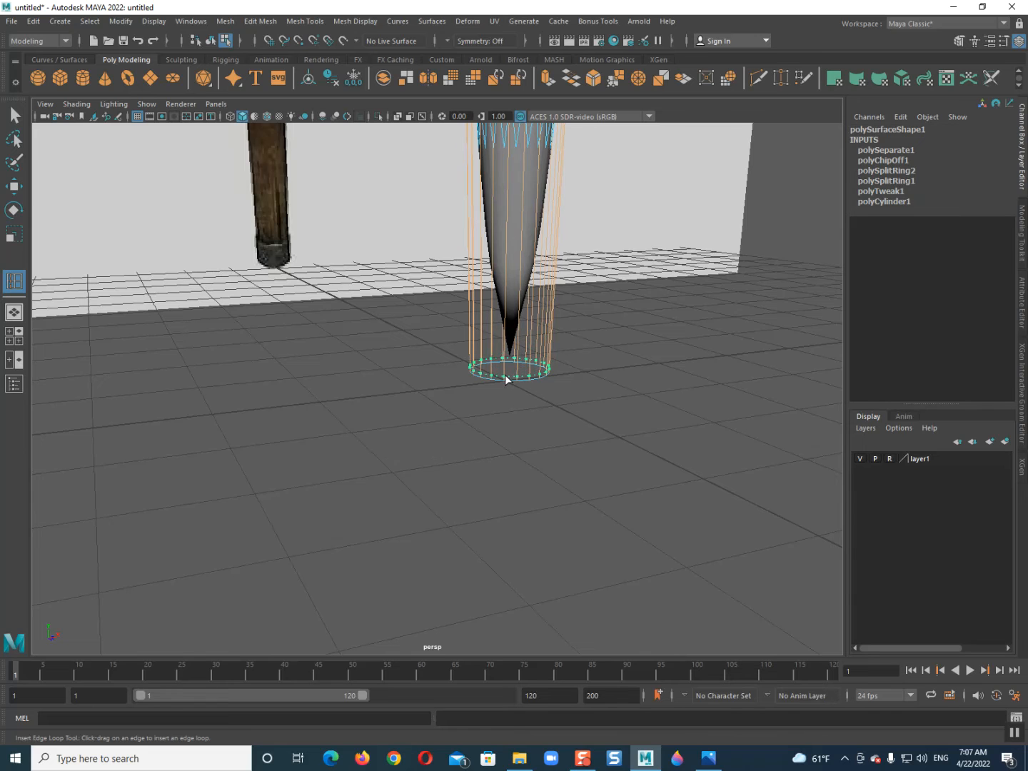
left_click(504, 374)
Step: Insert an edge loop around the handle close to its top end to sharpen the rim above the collar
left_click_drag(505, 375, 484, 433, "alt")
scroll(486, 433, "down", 2)
middle_click_drag(491, 428, 505, 643, "alt")
middle_click_drag(496, 307, 482, 607, "alt")
middle_click_drag(488, 267, 485, 337, "alt")
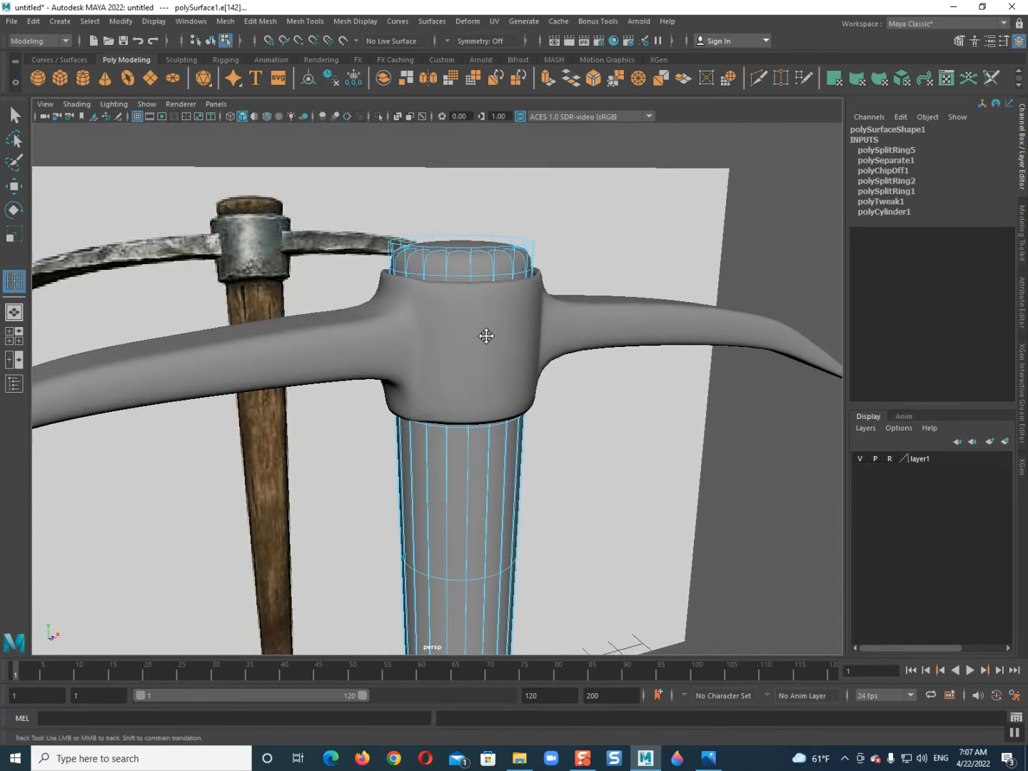
scroll(483, 351, "up", 3)
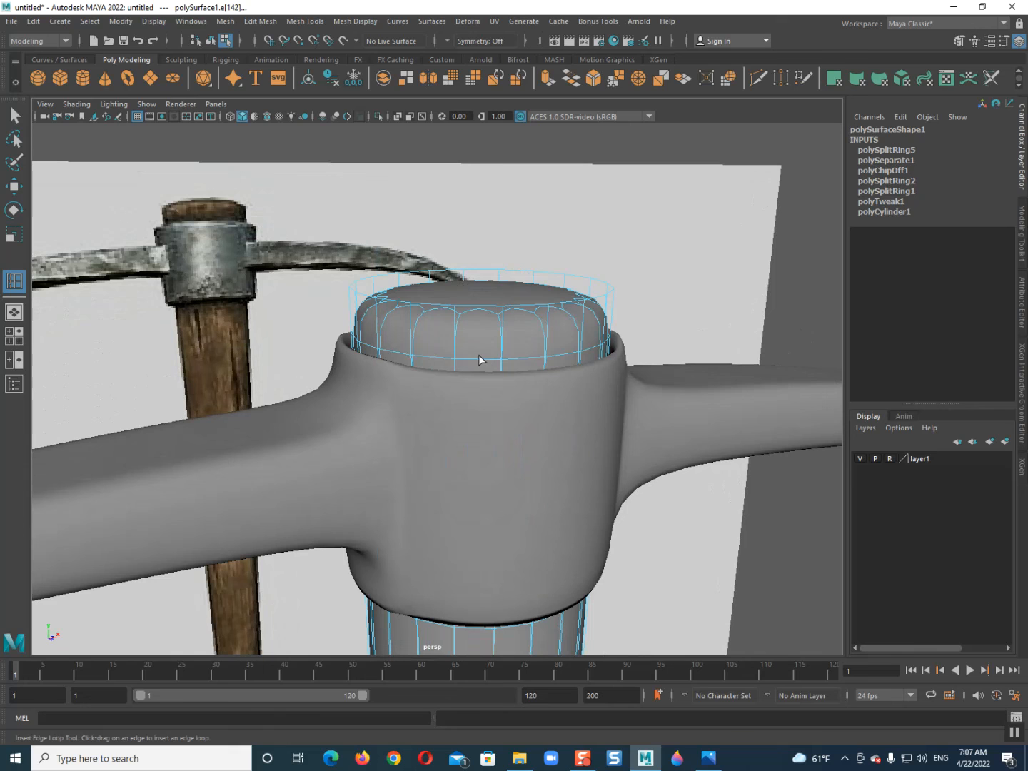
left_click(453, 317)
scroll(453, 321, "down", 3)
left_click_drag(426, 325, 413, 379, "alt")
scroll(412, 378, "up", 5)
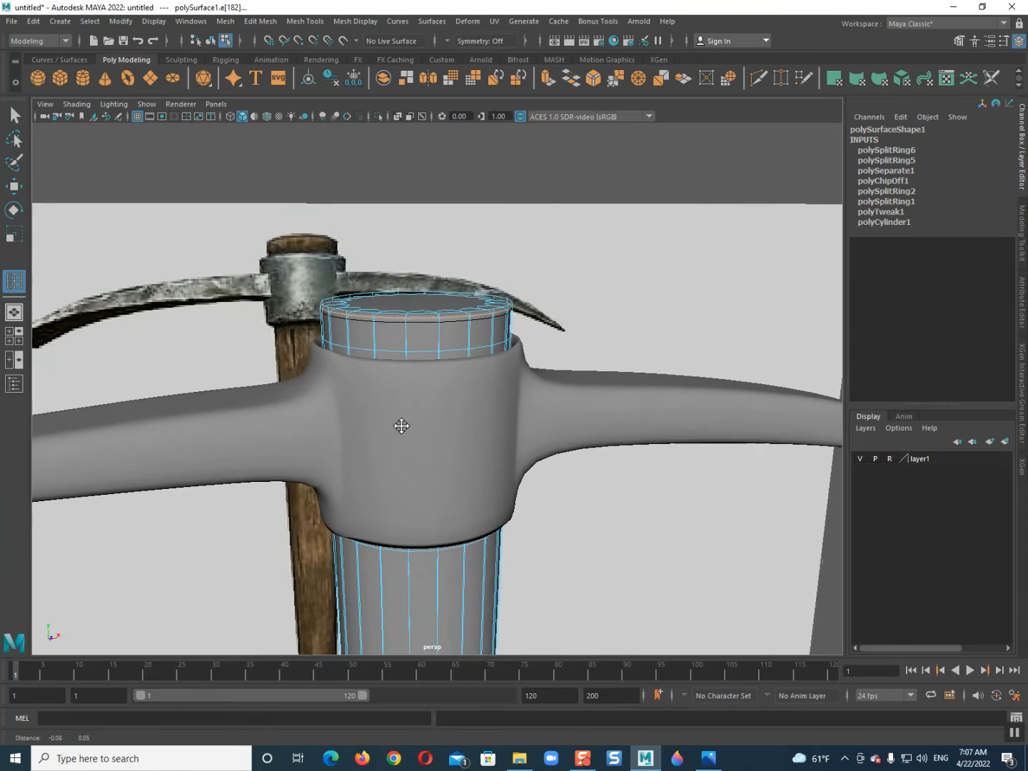
Step: Insert an edge loop on each blade close to the collar to tighten the smoothed joints
left_click(415, 431)
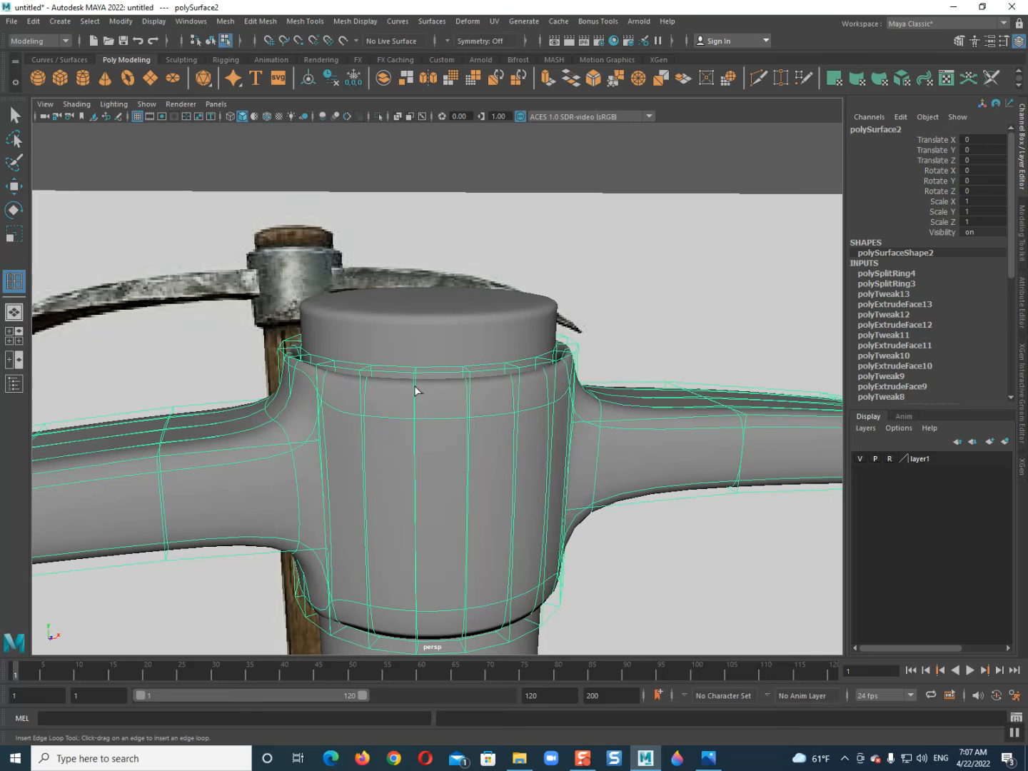
left_click_drag(499, 462, 457, 467, "alt")
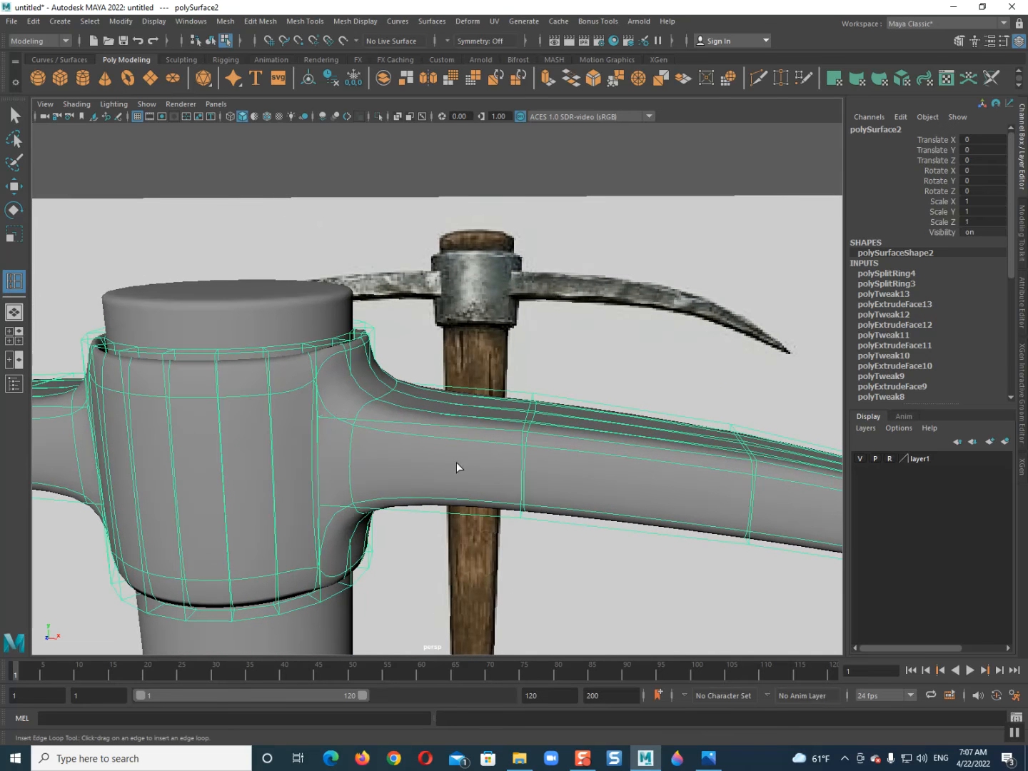
left_click(345, 420)
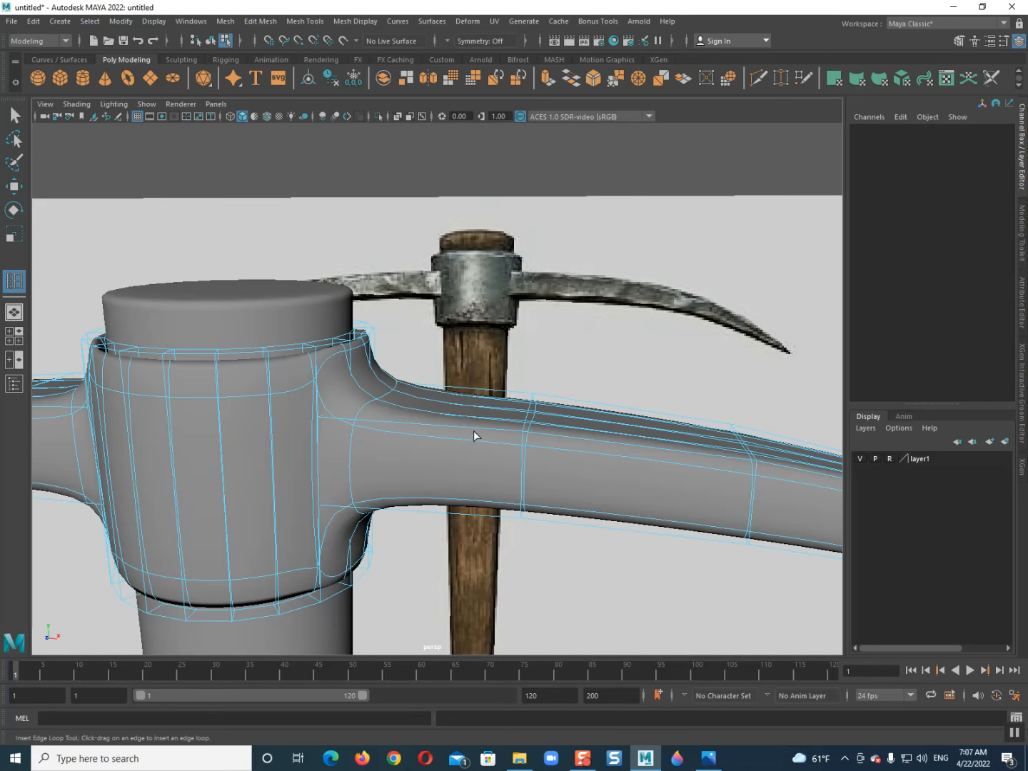
left_click_drag(529, 430, 531, 453, "alt")
key("1")
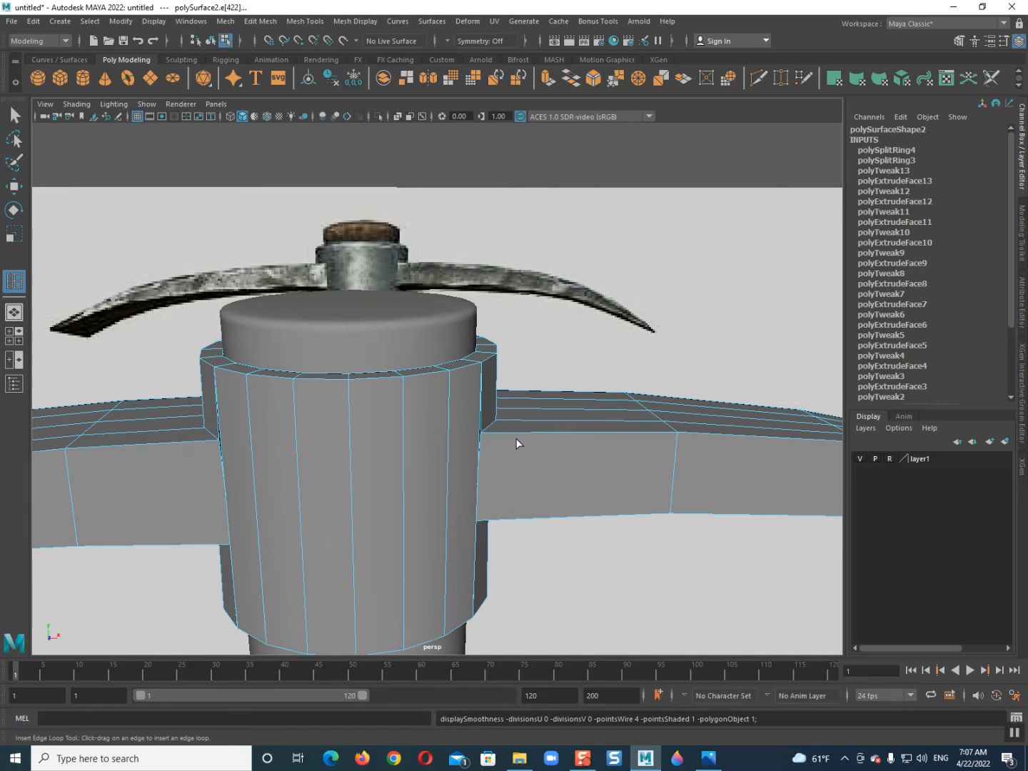
left_click(497, 432)
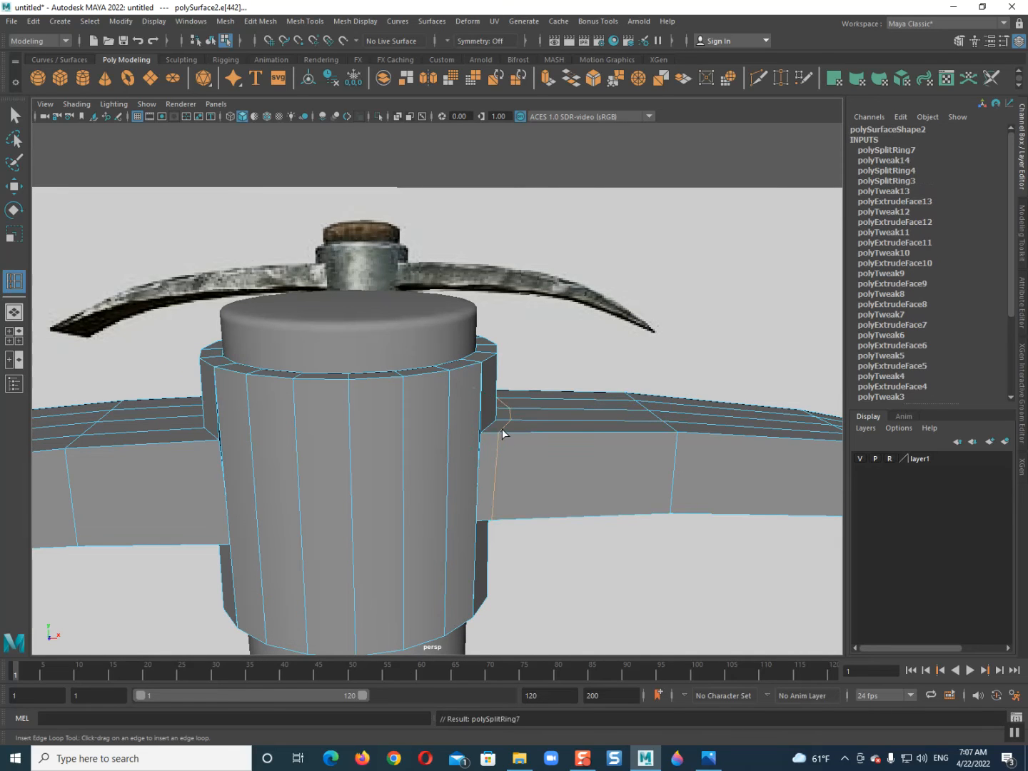
key("3")
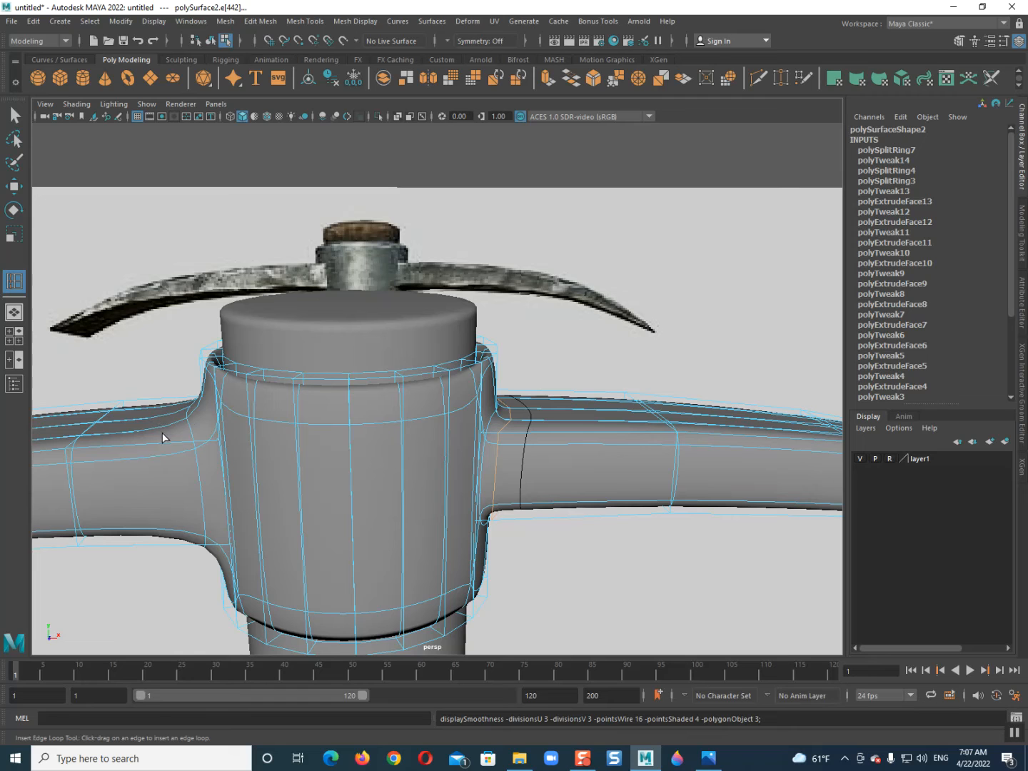
left_click_drag(161, 446, 162, 444)
Step: Insert an edge loop across the right blade close to its tip
scroll(270, 425, "down", 1)
scroll(365, 467, "down", 2)
middle_click_drag(363, 478, 307, 451, "alt")
left_click_drag(371, 431, 303, 447, "alt")
scroll(329, 479, "up", 4)
mouse_move(314, 494)
left_mouse_down("alt")
mouse_move(333, 504)
mouse_move(304, 481)
left_mouse_up("alt")
scroll(319, 471, "up", 2)
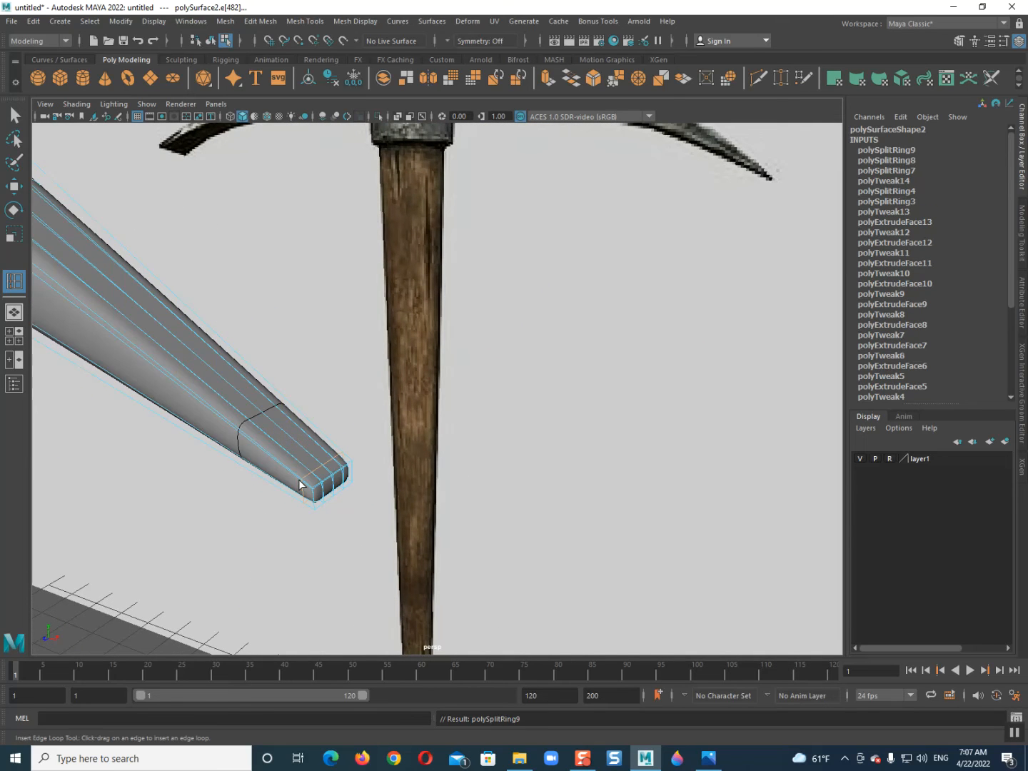
Step: Insert an edge loop across the left blade close to its wide cutting end
scroll(286, 457, "down", 3)
left_click_drag(264, 434, 491, 426, "alt")
middle_click_drag(491, 425, 319, 154, "alt")
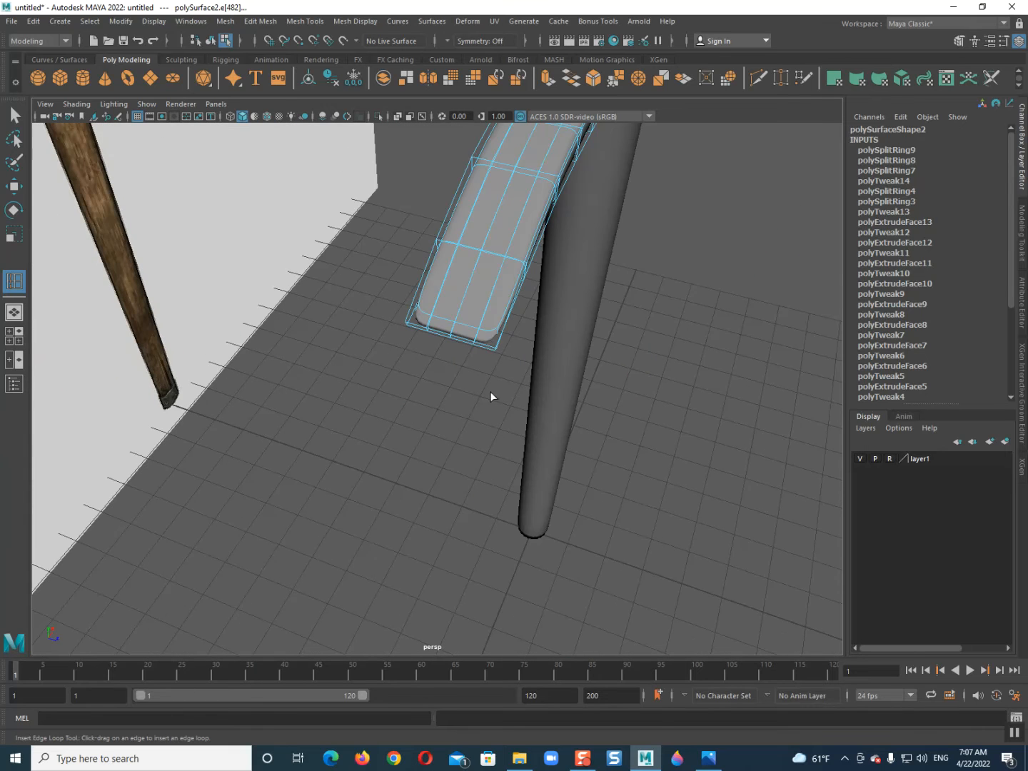
left_click(499, 335)
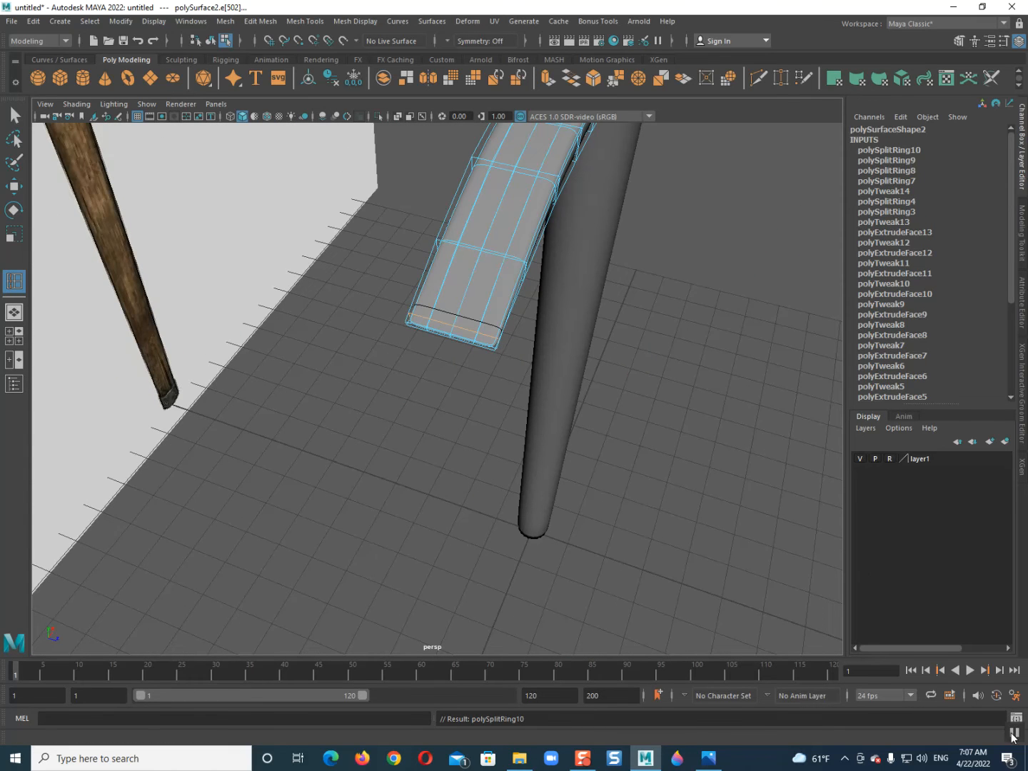
Step: Turn off smooth preview on the handle and select the edge loop near its bottom end
left_click_drag(707, 645, 723, 607, "alt")
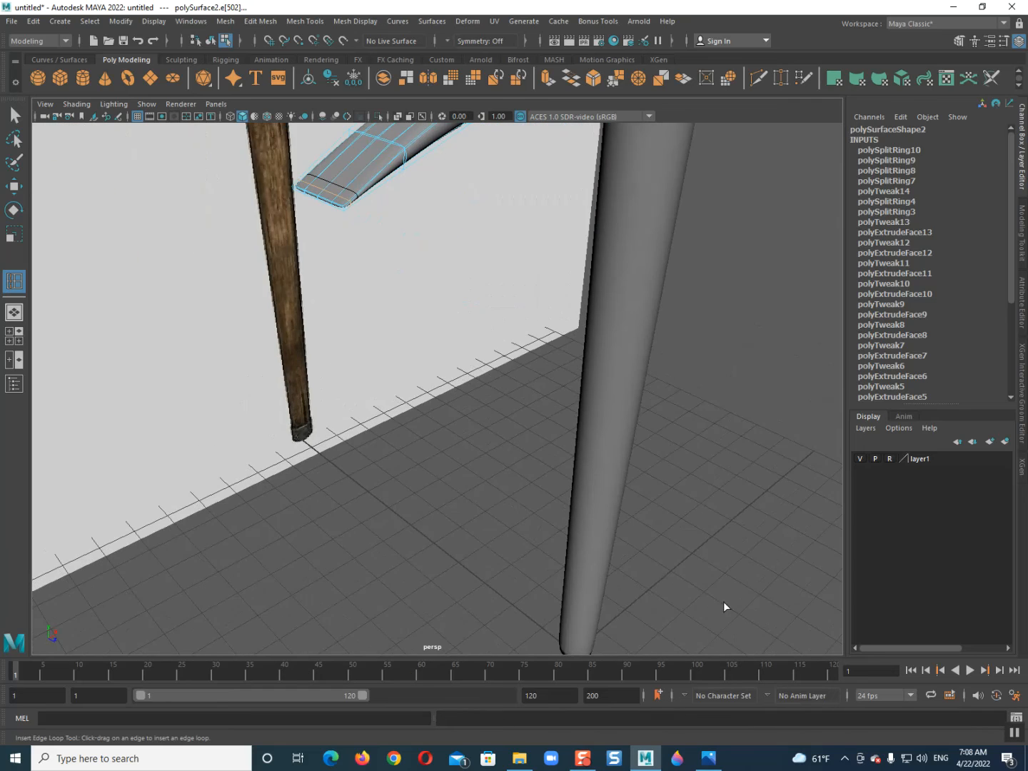
left_click(605, 549)
middle_click_drag(568, 556, 510, 404, "alt")
scroll(511, 403, "up", 3)
left_click_drag(509, 404, 432, 408, "alt")
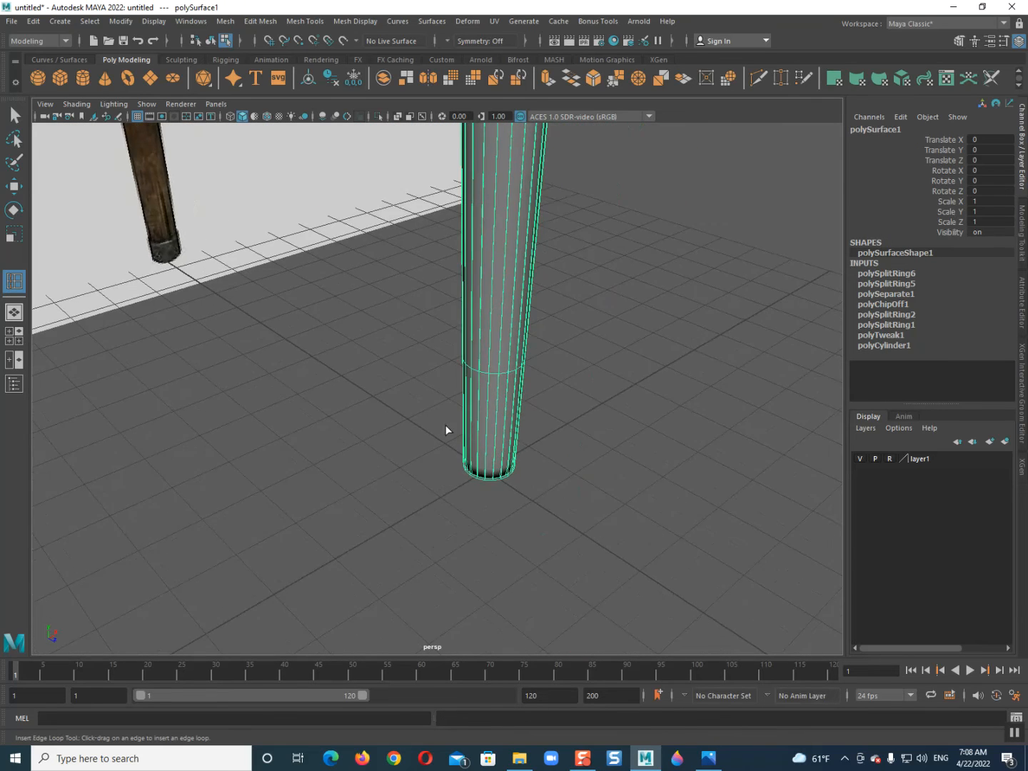
scroll(322, 319, "up", 3)
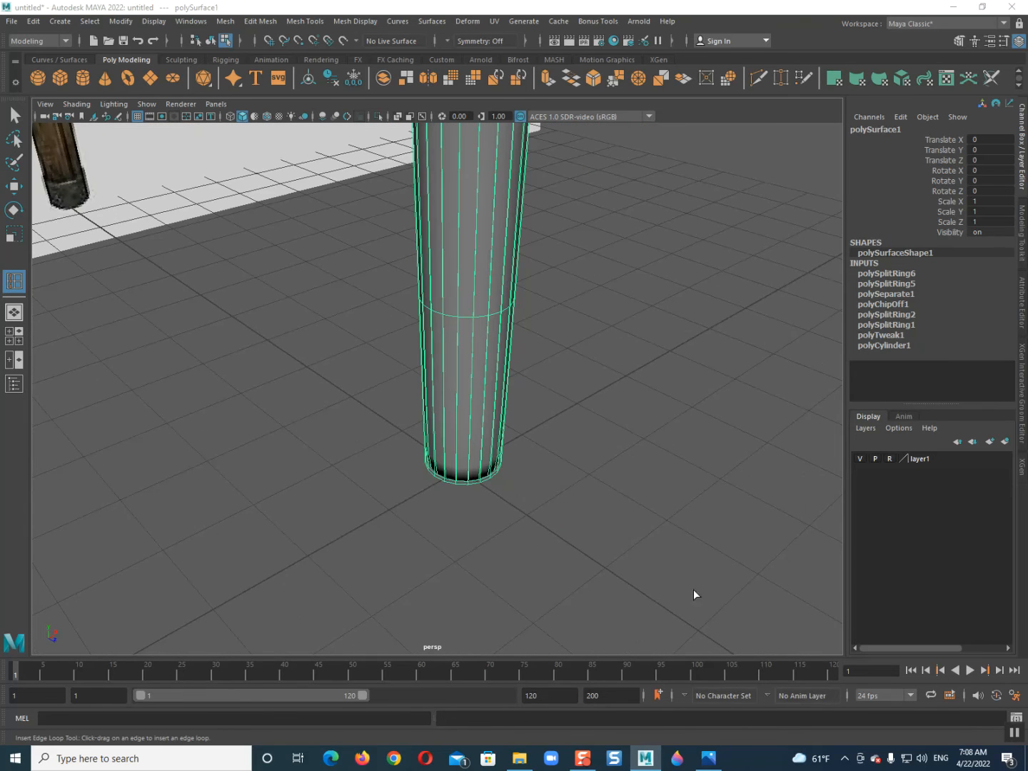
left_click(526, 390)
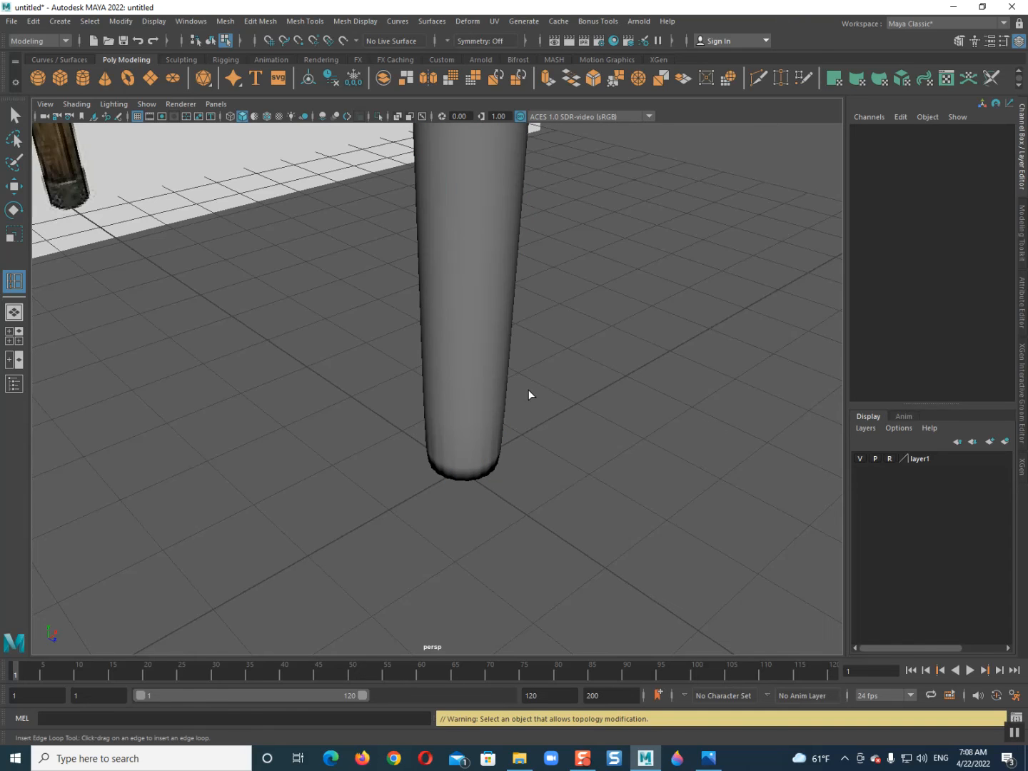
key("q")
right_click_drag(504, 393, 499, 378)
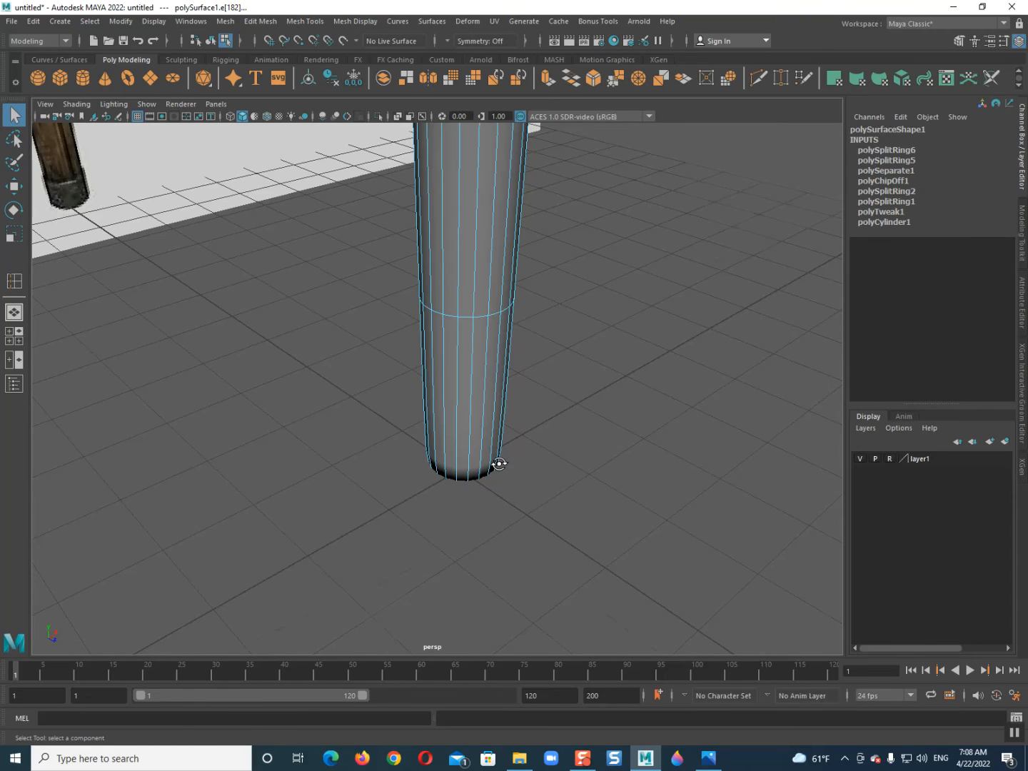
left_click_drag(511, 515, 500, 492, "alt")
middle_click_drag(420, 422, 370, 358, "alt")
key("1")
scroll(490, 510, "up", 2)
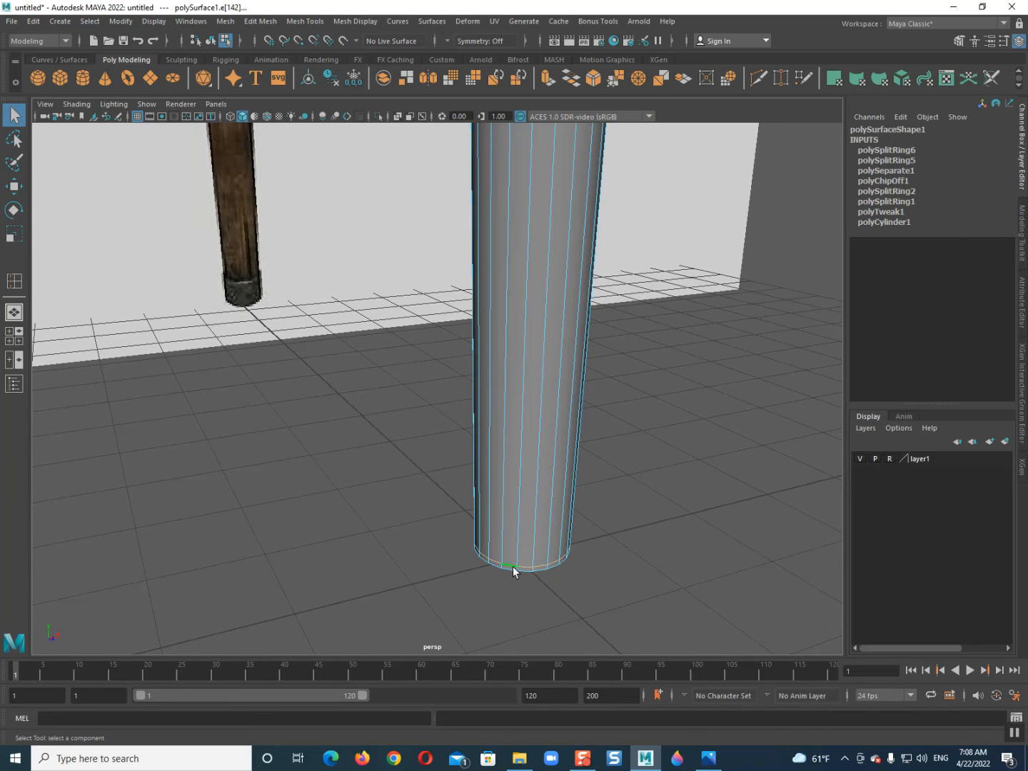
Step: Show the handle's bottom end in wireframe over the reference image in the front view
key("space")
left_click_drag(513, 571, 515, 584)
scroll(534, 567, "down", 2)
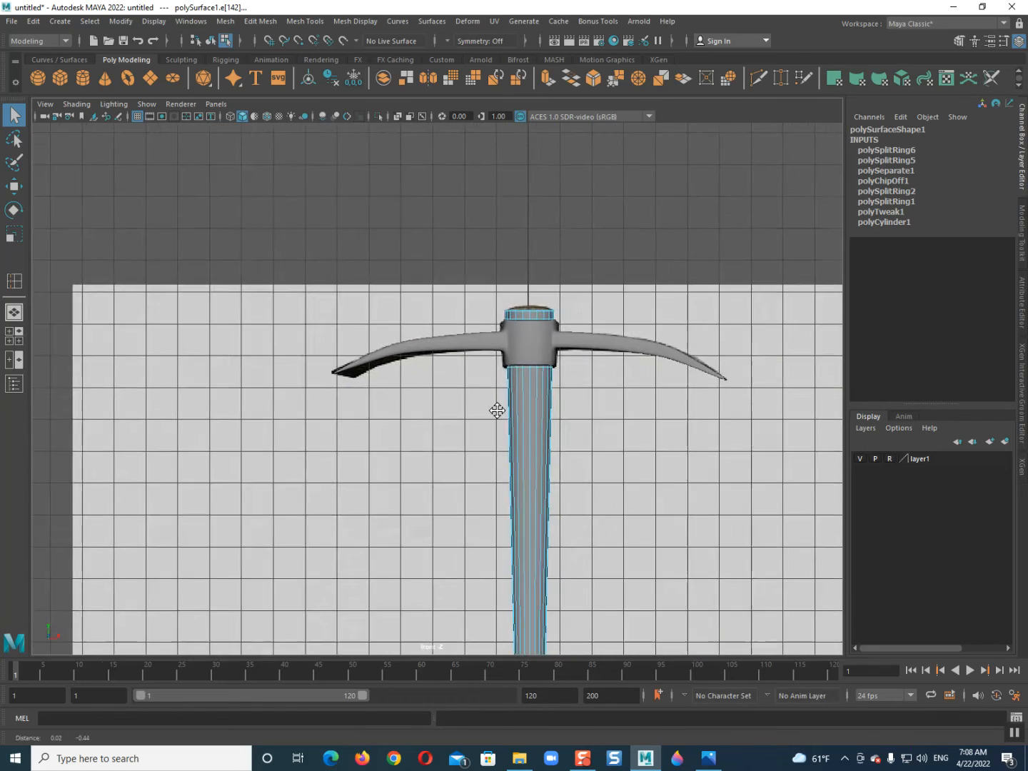
middle_click_drag(537, 556, 444, 336, "alt")
scroll(439, 363, "up", 1)
scroll(441, 453, "up", 1)
middle_click_drag(439, 425, 409, 363, "alt")
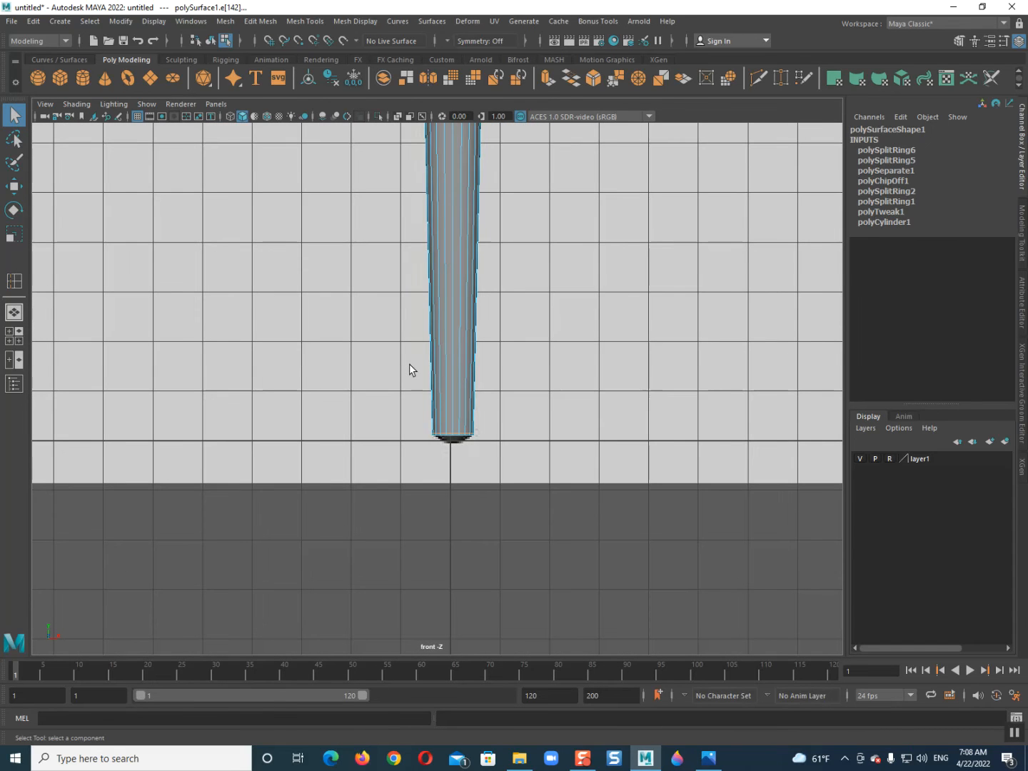
key("4")
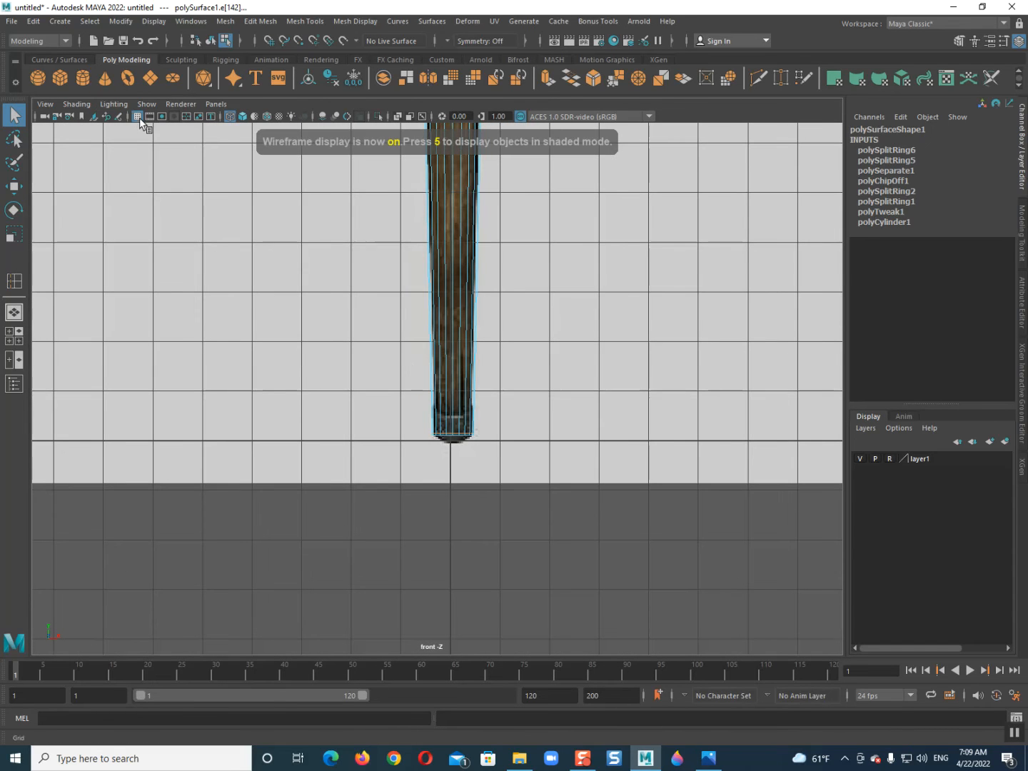
Step: Hide the grid and raise the bottom edge loop to the upper rim of the end cap in the reference image
left_click(138, 115)
key("w")
scroll(564, 557, "up", 1)
scroll(542, 535, "up", 1)
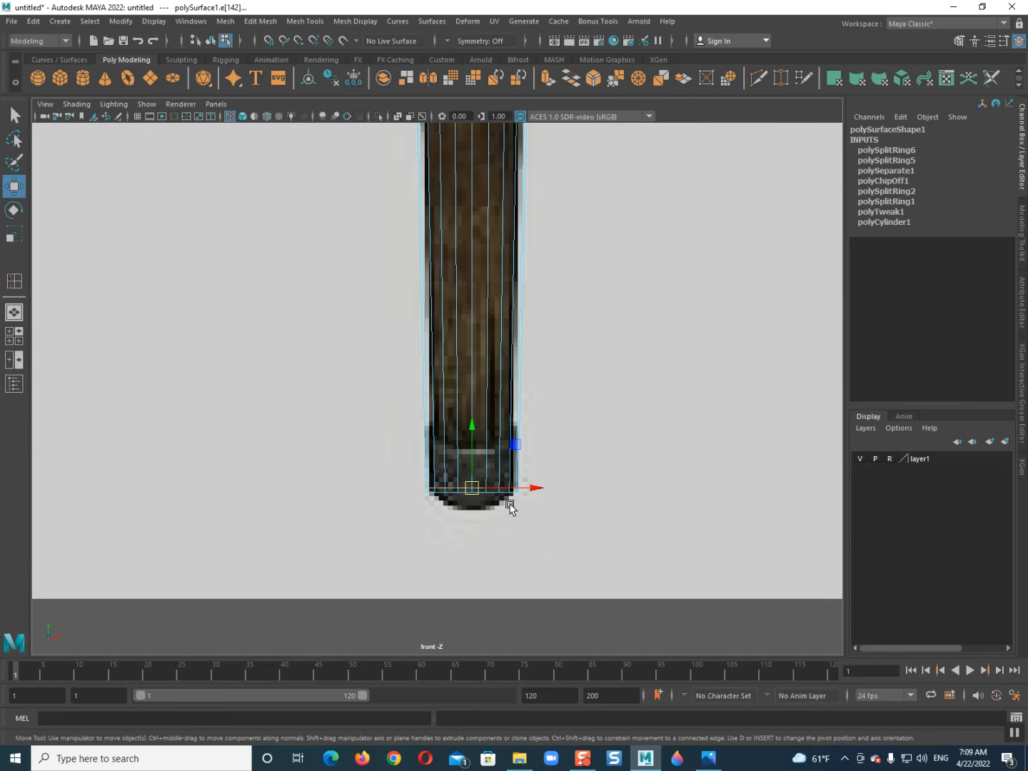
left_click_drag(472, 433, 471, 389)
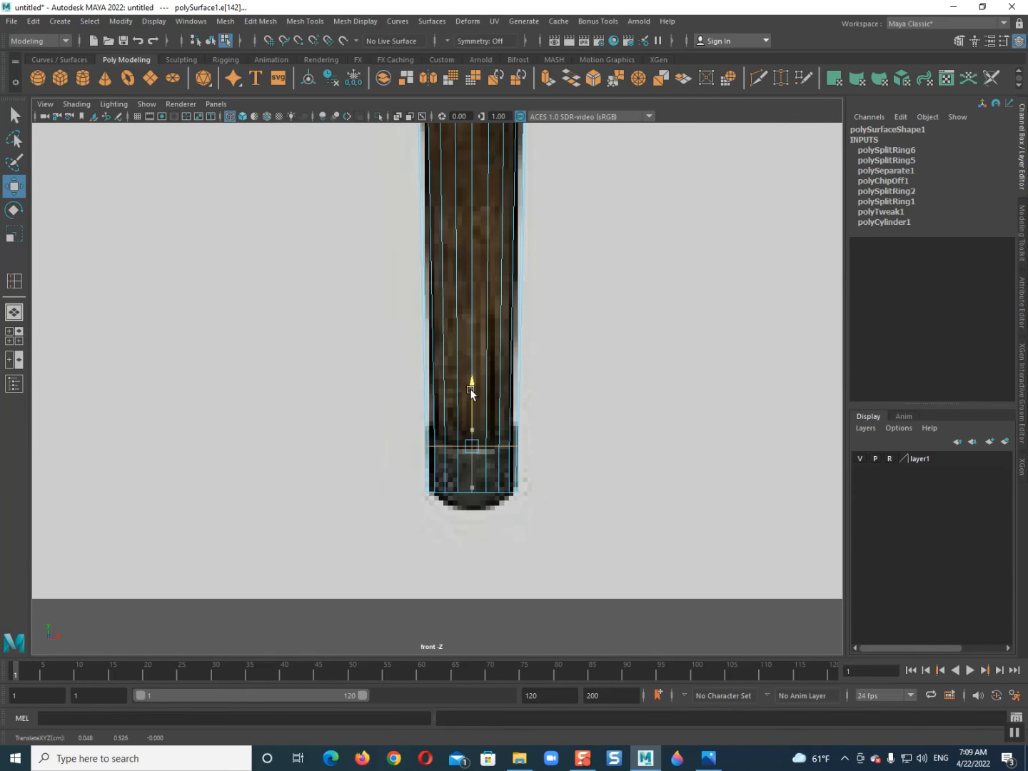
Step: Extrude the ring of faces at the handle's bottom end with Local Translate Z about 0.065 and Local Translate X about -0.027
right_click(463, 420)
left_click(462, 440)
left_click_drag(434, 457, 487, 466)
right_click(486, 465, "shift")
left_click(484, 473)
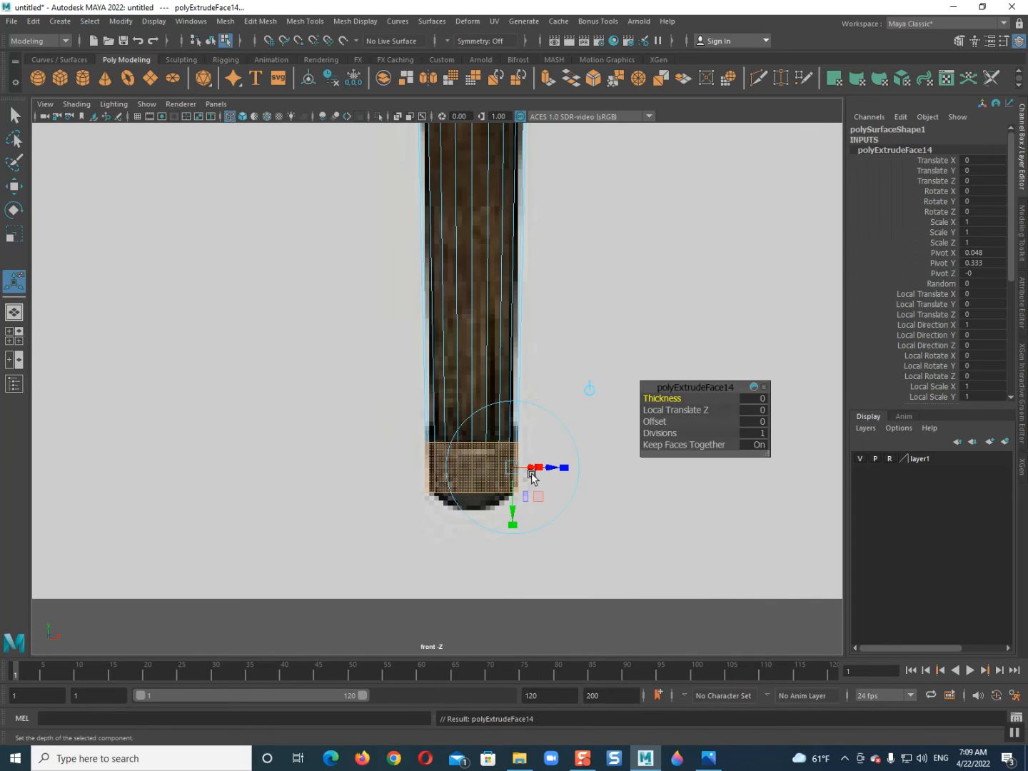
left_click_drag(549, 471, 544, 433)
key("space")
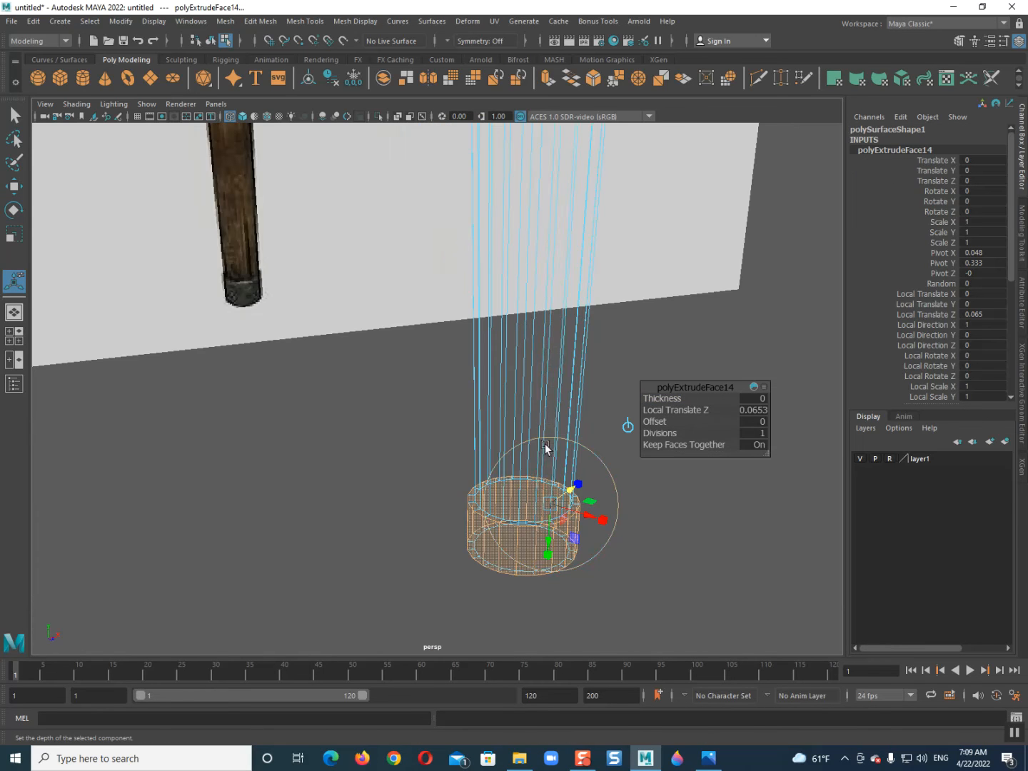
key("5")
left_click_drag(589, 519, 580, 517)
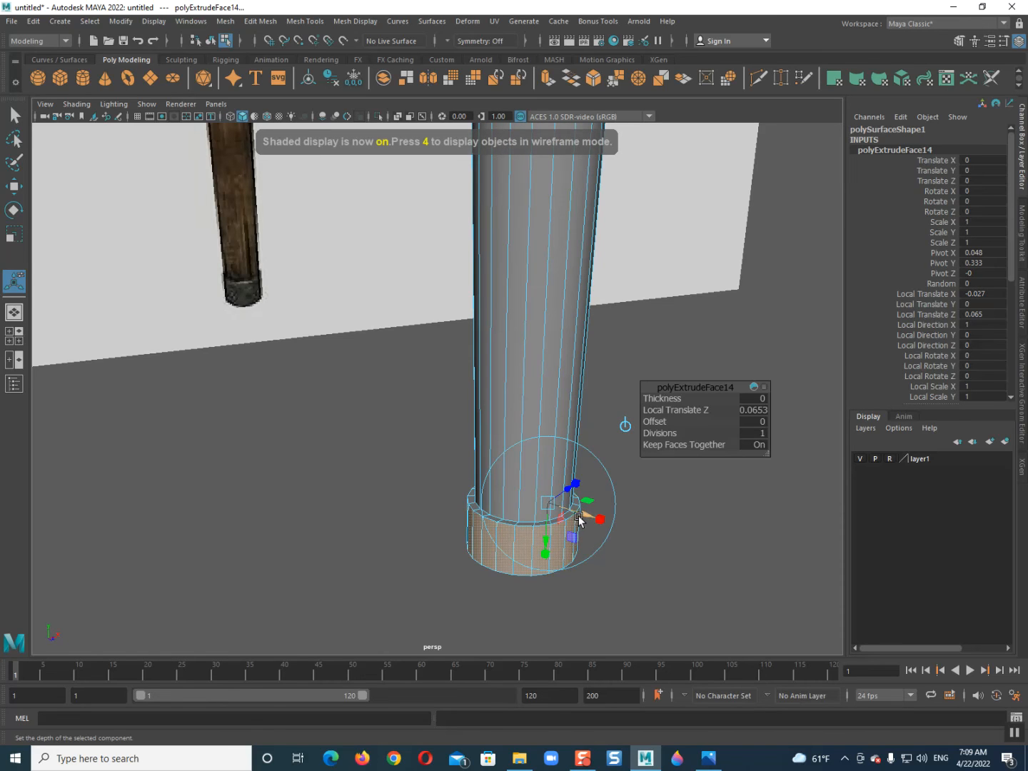
Step: Check the handle's extruded end in smooth preview and return it to the unsmoothed display
right_click_drag(514, 513, 615, 411)
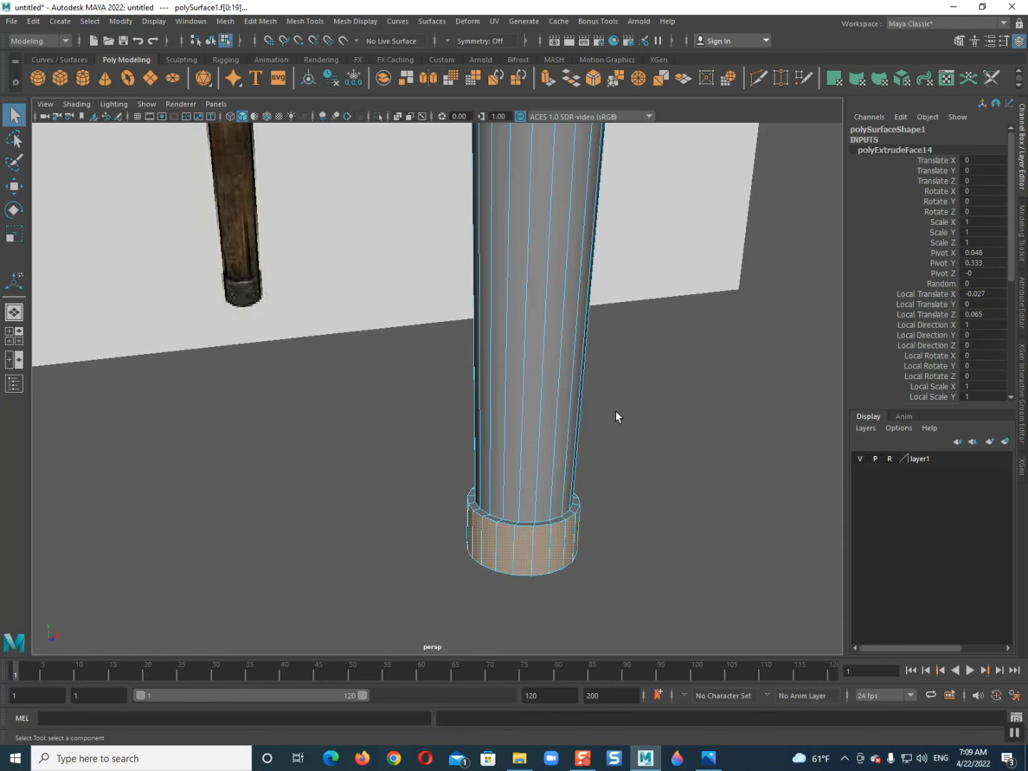
key("3")
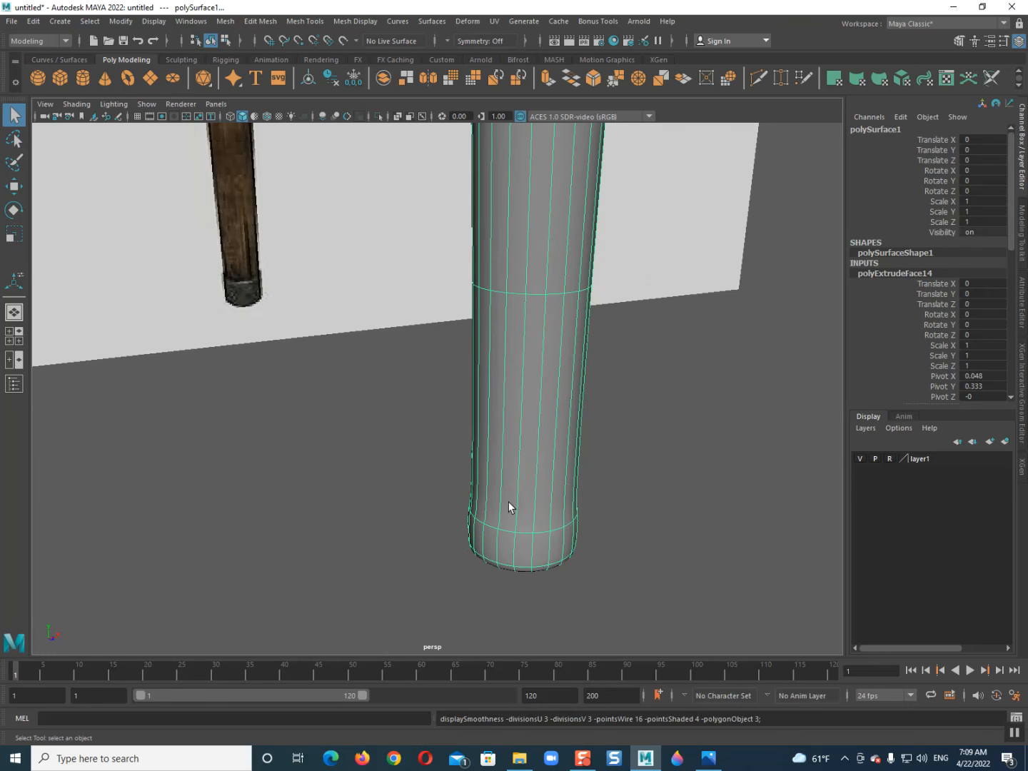
key("1")
Step: Insert three supporting edge loops around the end cap's upper and lower rims and display the handle smoothed
right_click_drag(499, 454, 451, 425, "shift")
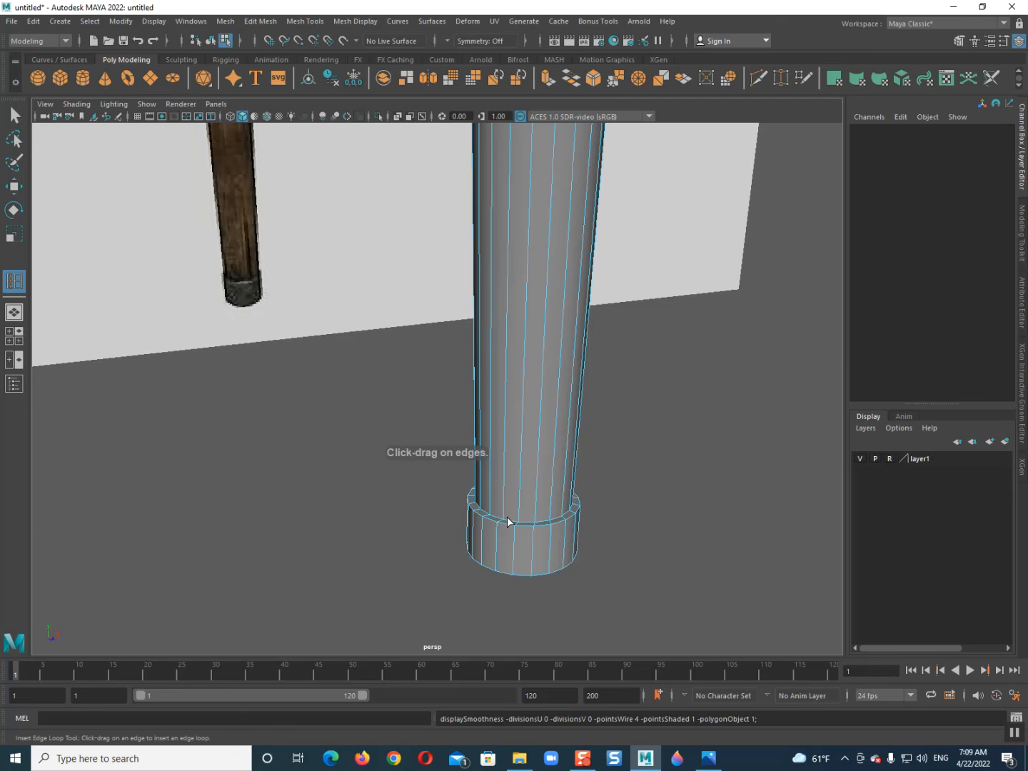
left_click(503, 519)
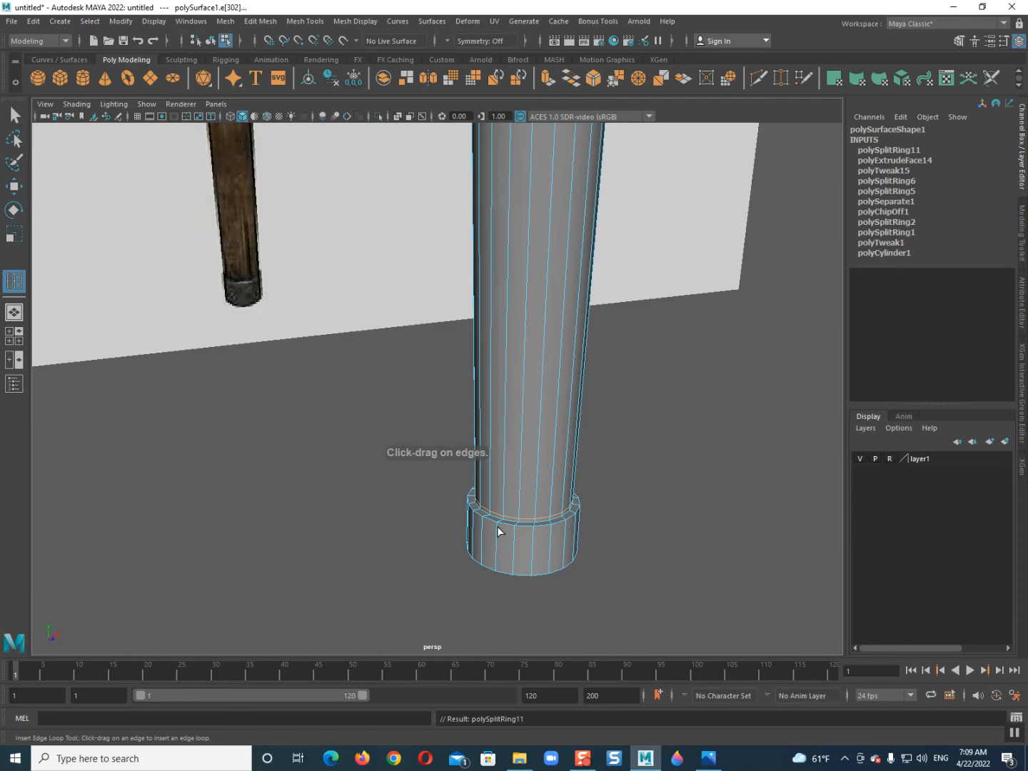
left_click(498, 536)
left_click(497, 564)
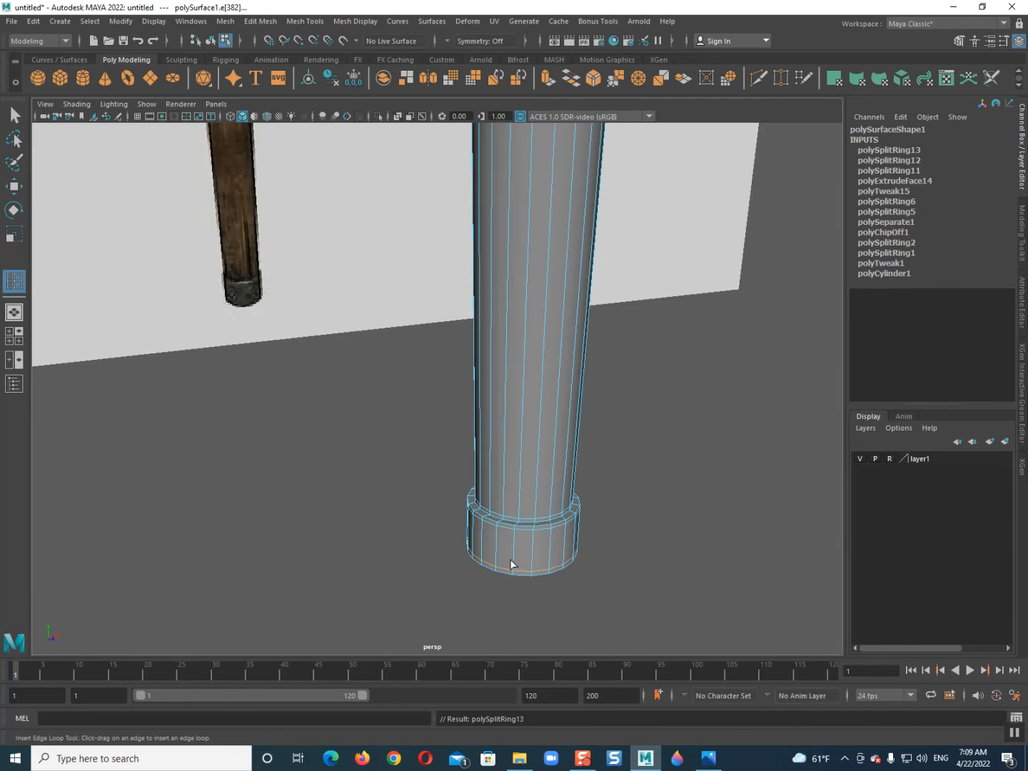
key("3")
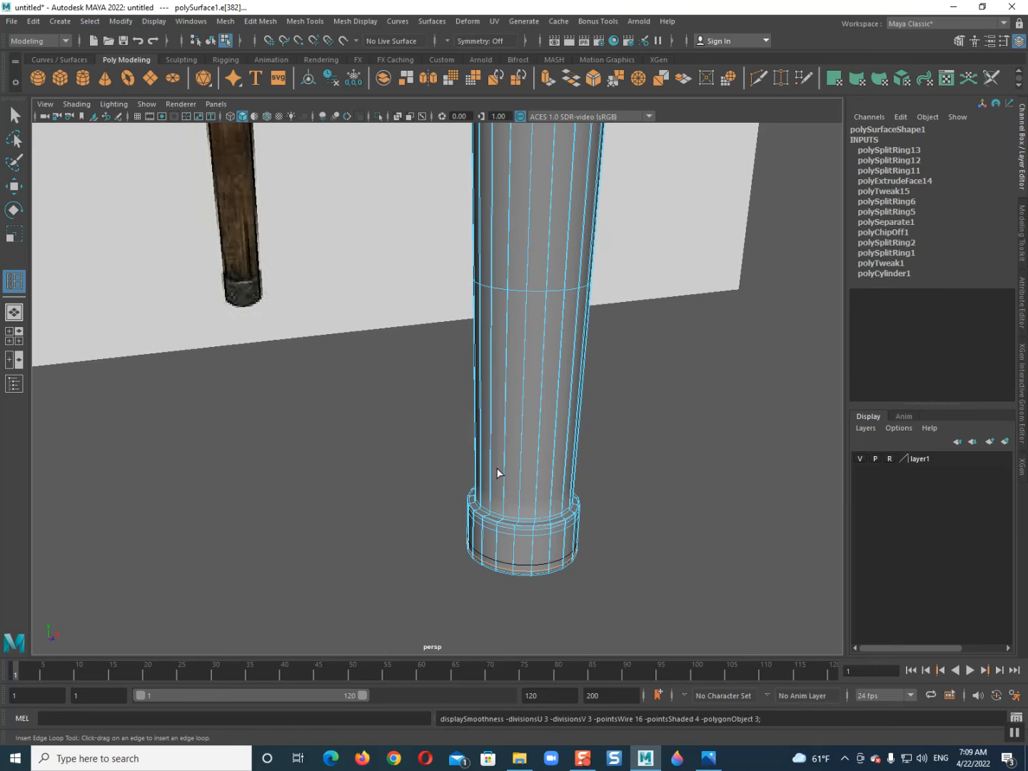
right_click_drag(468, 411, 647, 317)
left_click(357, 466)
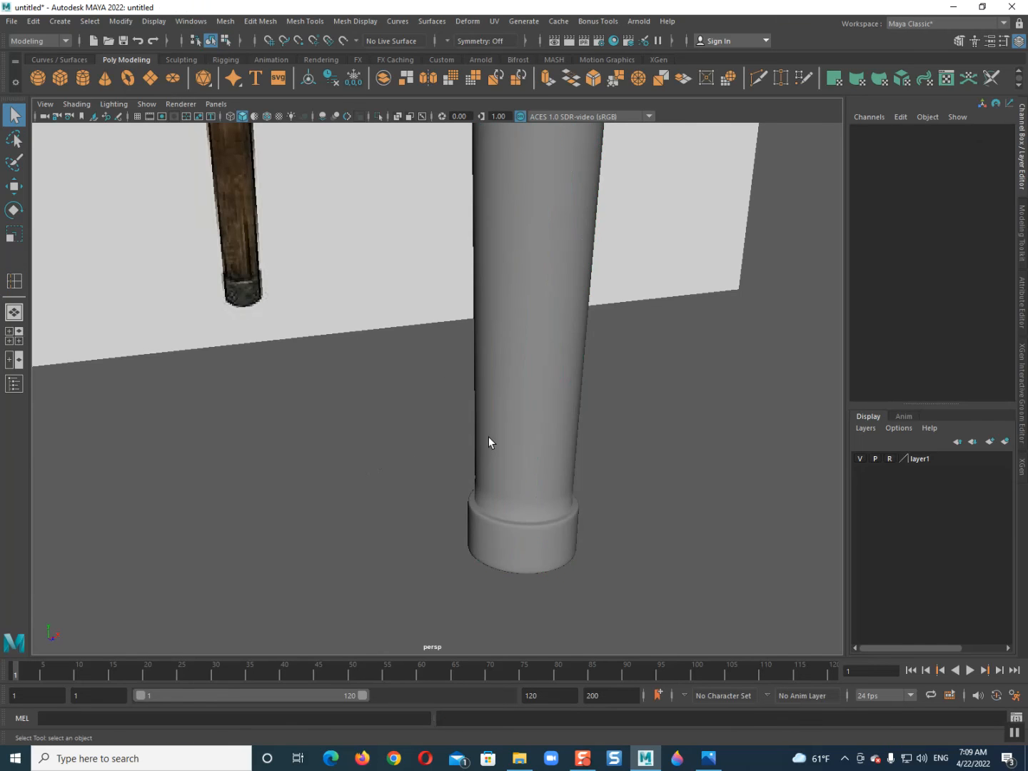
Step: Examine the whole smoothed pickaxe against the reference image in the perspective view
scroll(493, 434, "down", 6)
left_click_drag(459, 414, 446, 386, "alt")
scroll(447, 386, "down", 3)
scroll(448, 471, "up", 3)
middle_click_drag(447, 387, 392, 526, "alt")
left_click_drag(392, 526, 435, 541, "alt")
scroll(436, 541, "down", 4)
middle_click_drag(435, 541, 447, 453, "alt")
left_click_drag(447, 453, 450, 445, "alt")
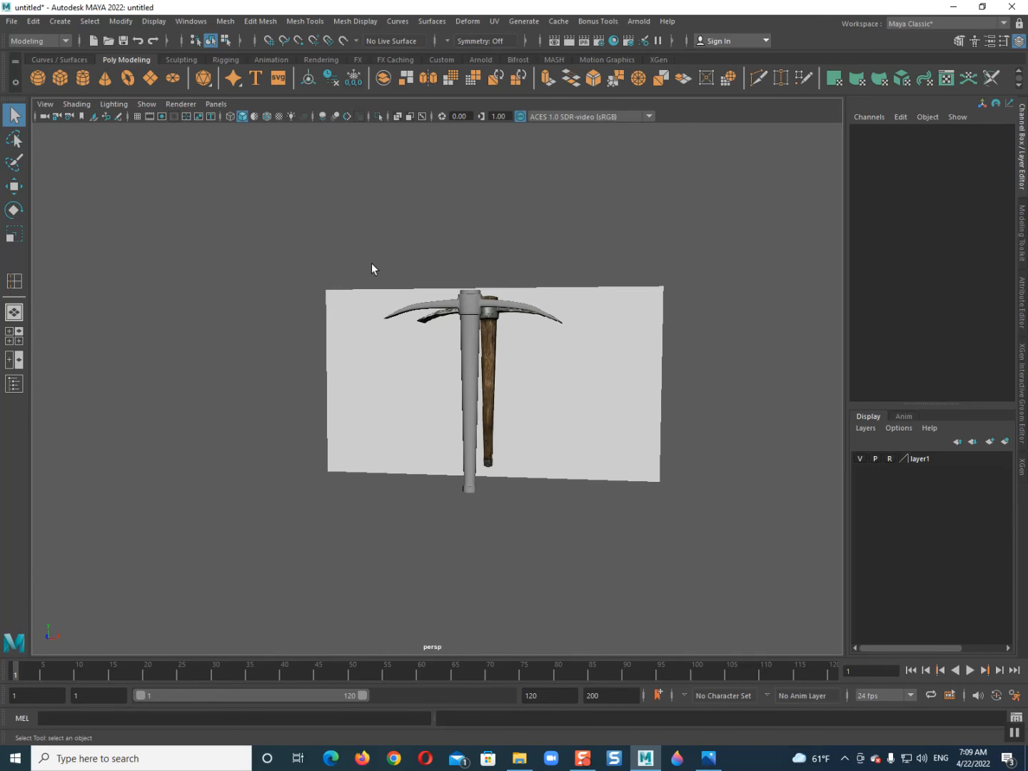
Step: Turn off smooth preview on the handle and head and switch the handle to face selection
left_click(491, 415)
scroll(472, 446, "up", 6)
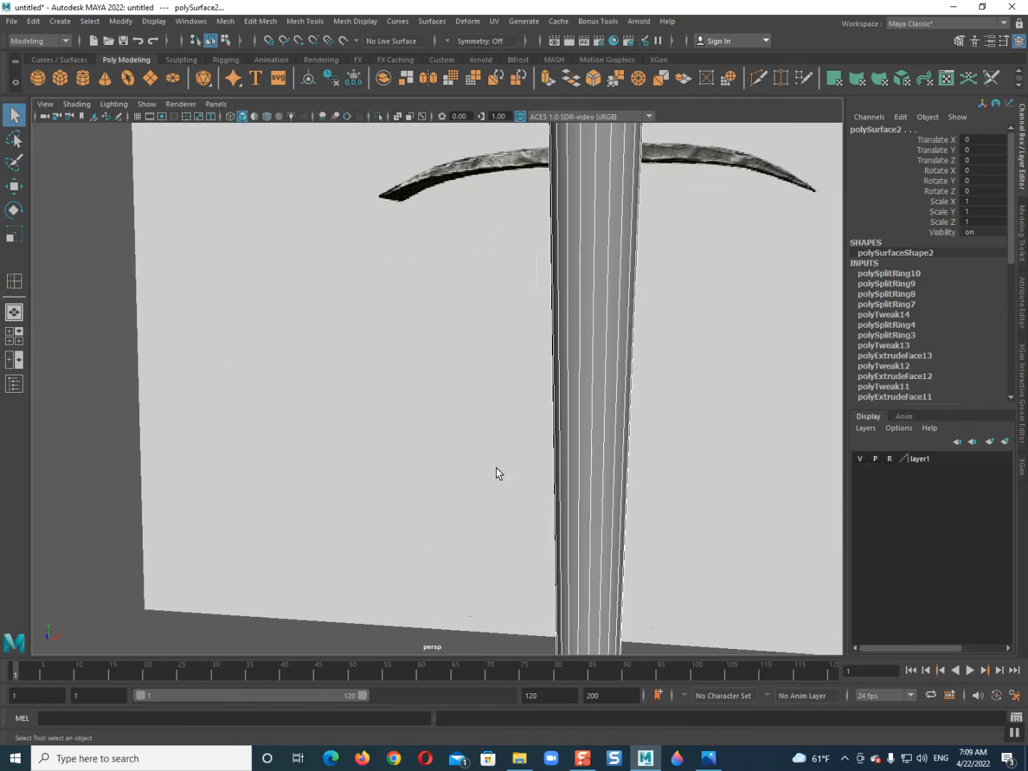
middle_click_drag(492, 461, 460, 397, "alt")
scroll(460, 397, "down", 2)
left_click_drag(461, 397, 482, 495, "alt")
middle_click_drag(482, 496, 481, 431, "alt")
right_click_drag(477, 404, 478, 439)
middle_click_drag(468, 466, 471, 356, "alt")
left_click_drag(472, 357, 483, 380, "alt")
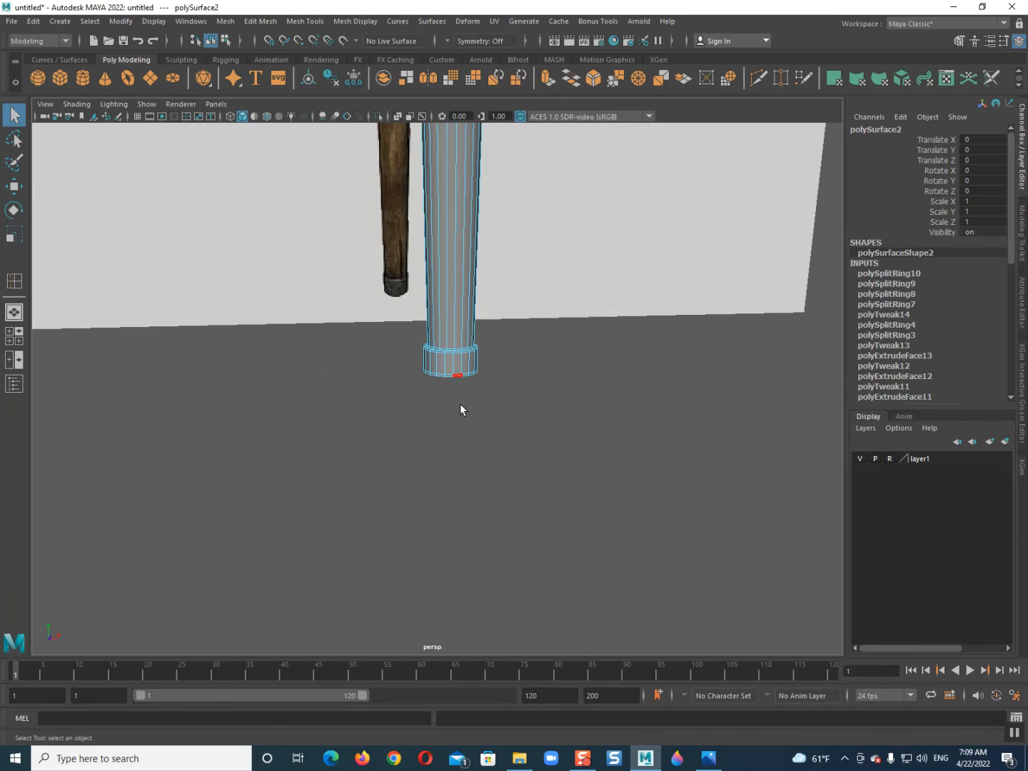
Step: Select the end cap's faces in the front view and assign them a new Phong E material
key("space")
key("space")
middle_click_drag(461, 321, 459, 259, "alt")
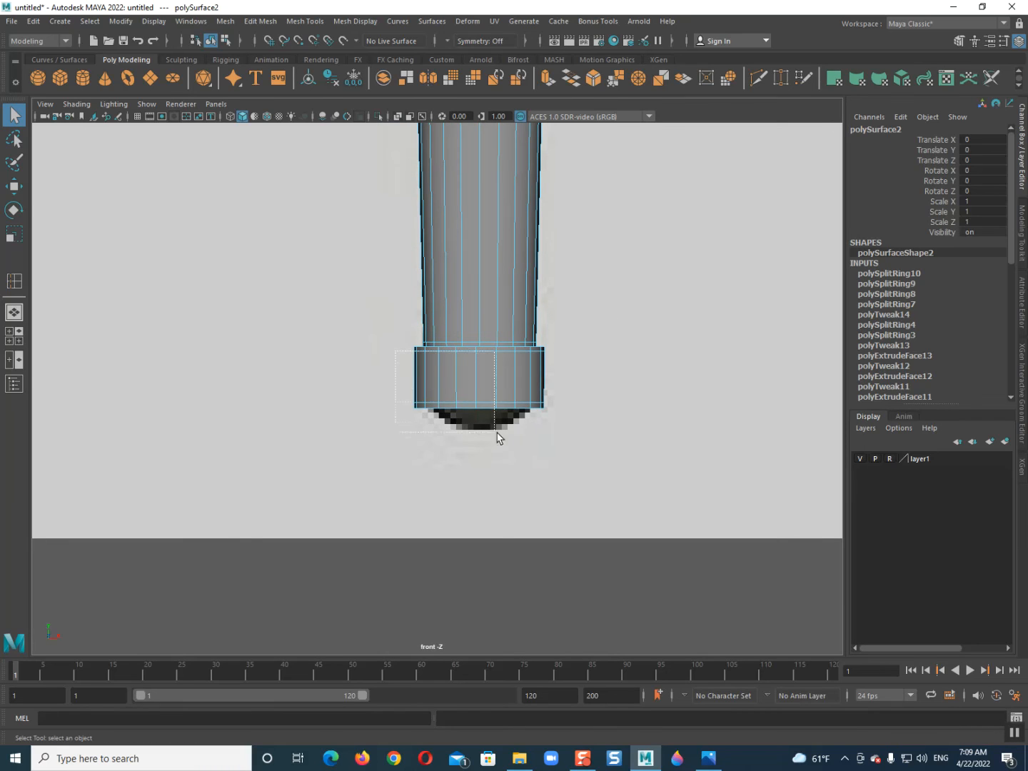
left_click_drag(478, 428, 480, 429)
right_click_drag(454, 355, 565, 704)
Step: Set the end cap's Phong E material color to dark grey
left_click(1007, 126)
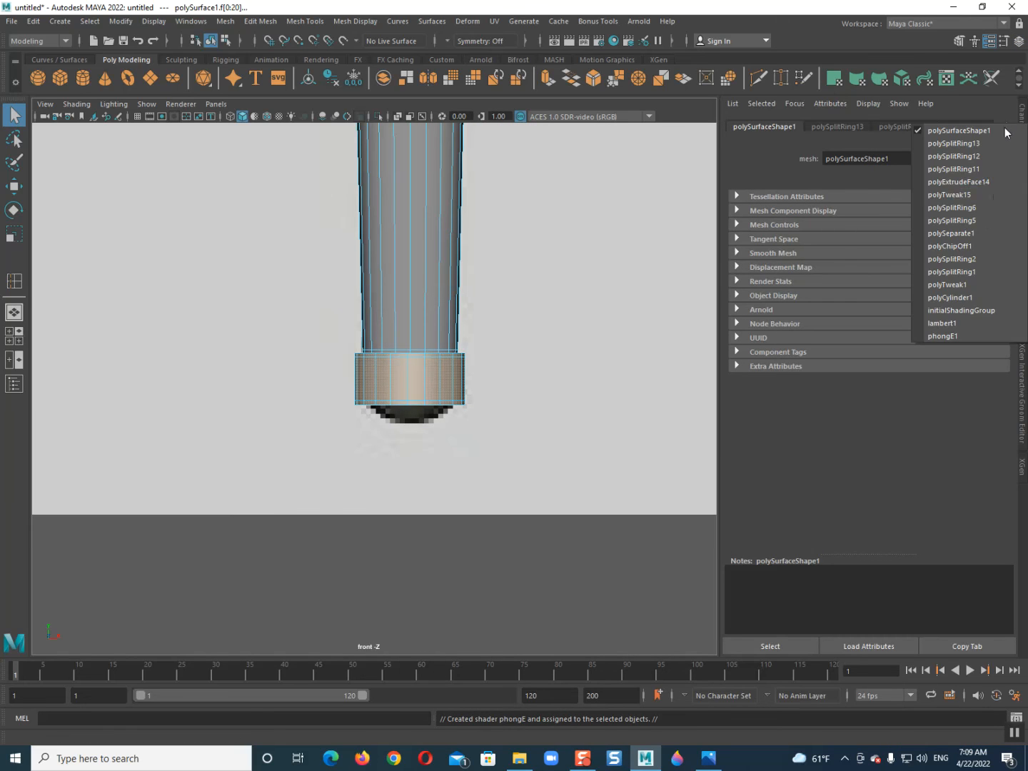
left_click(949, 334)
left_click_drag(880, 271, 889, 269)
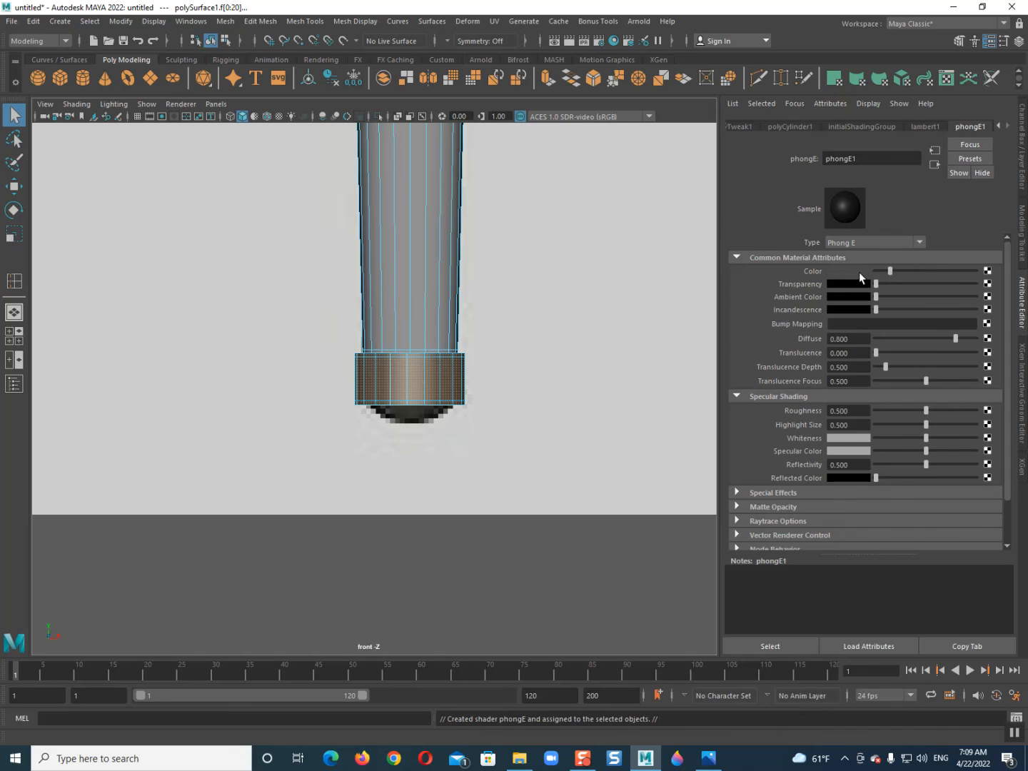
left_click(859, 272)
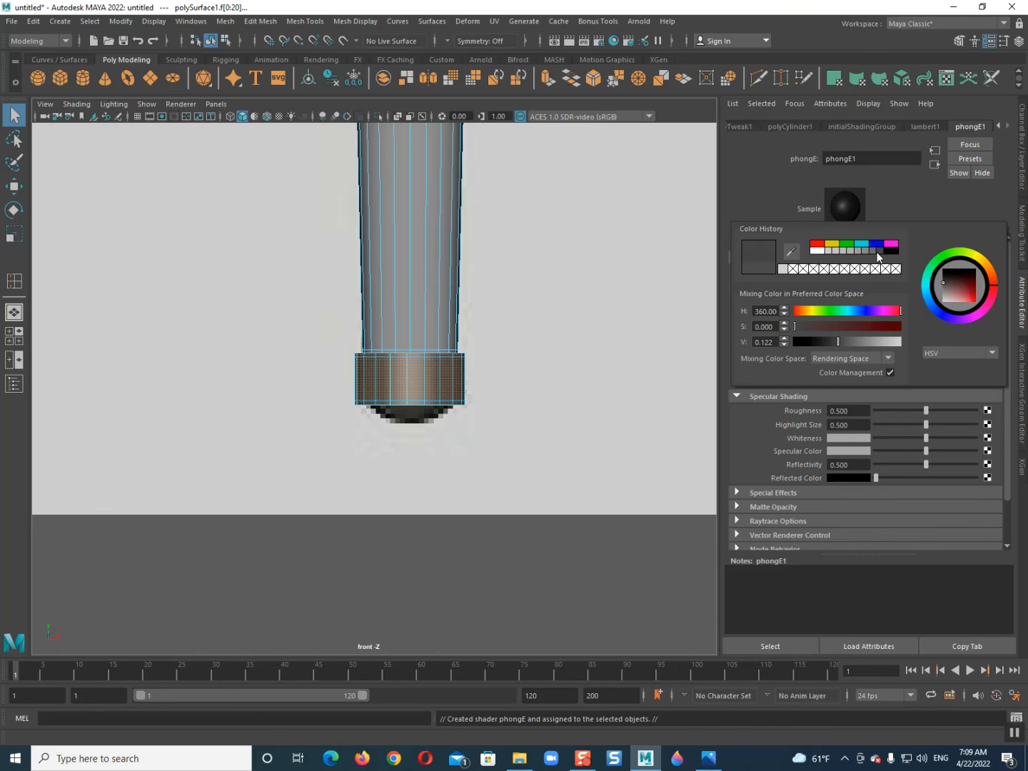
scroll(427, 246, "down", 5)
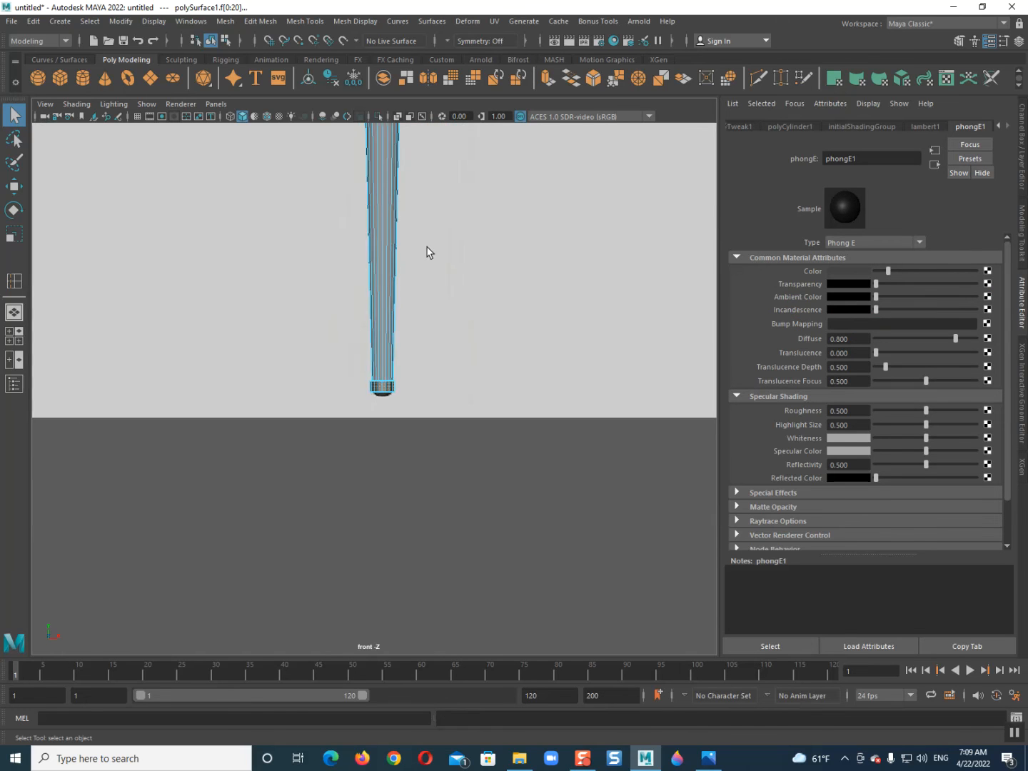
Step: Return to object selection and select the whole handle
scroll(436, 467, "down", 3)
scroll(428, 418, "up", 6)
right_click_drag(410, 397, 437, 361)
left_click(421, 389)
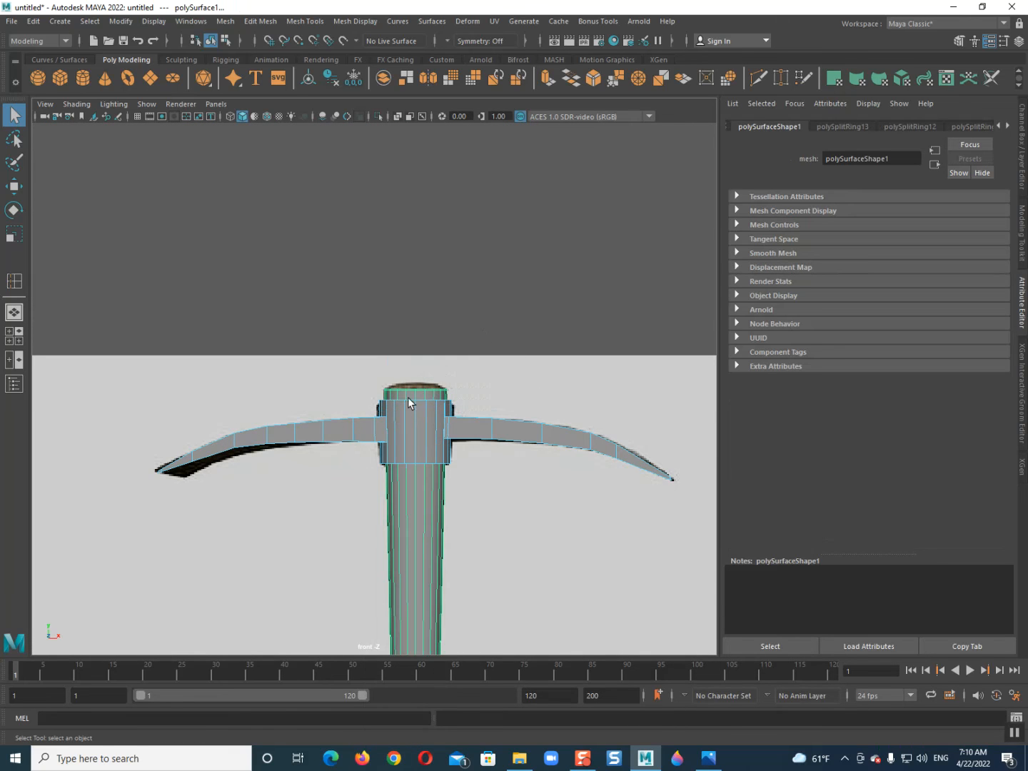
left_click(413, 476)
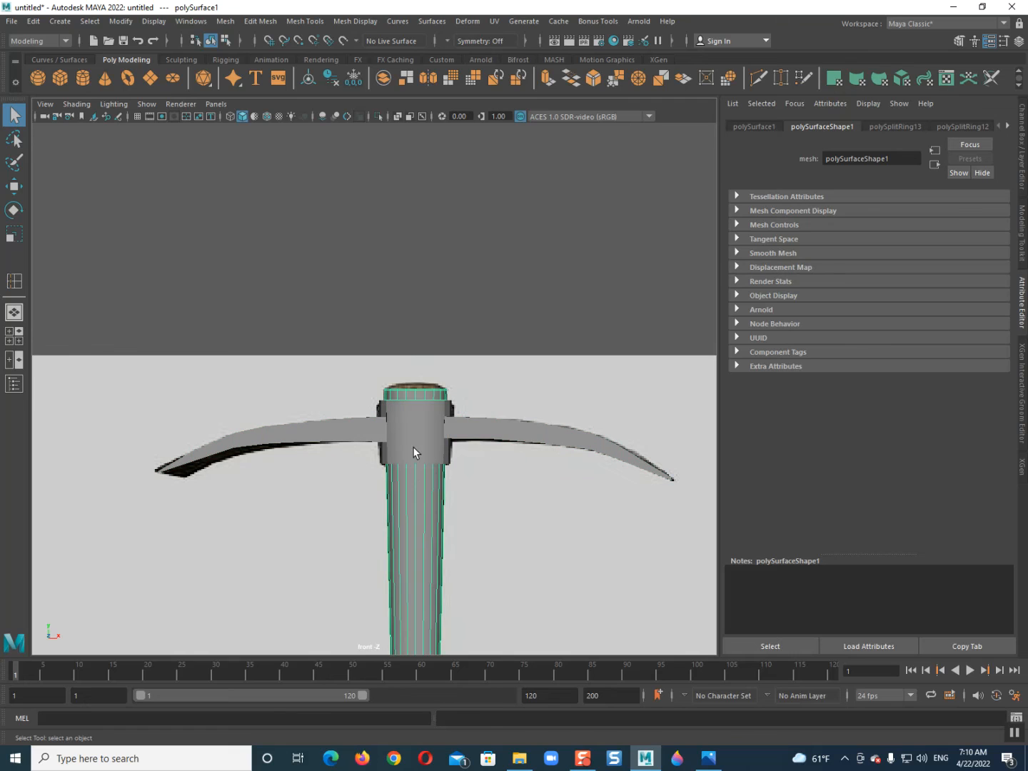
scroll(413, 427, "down", 3)
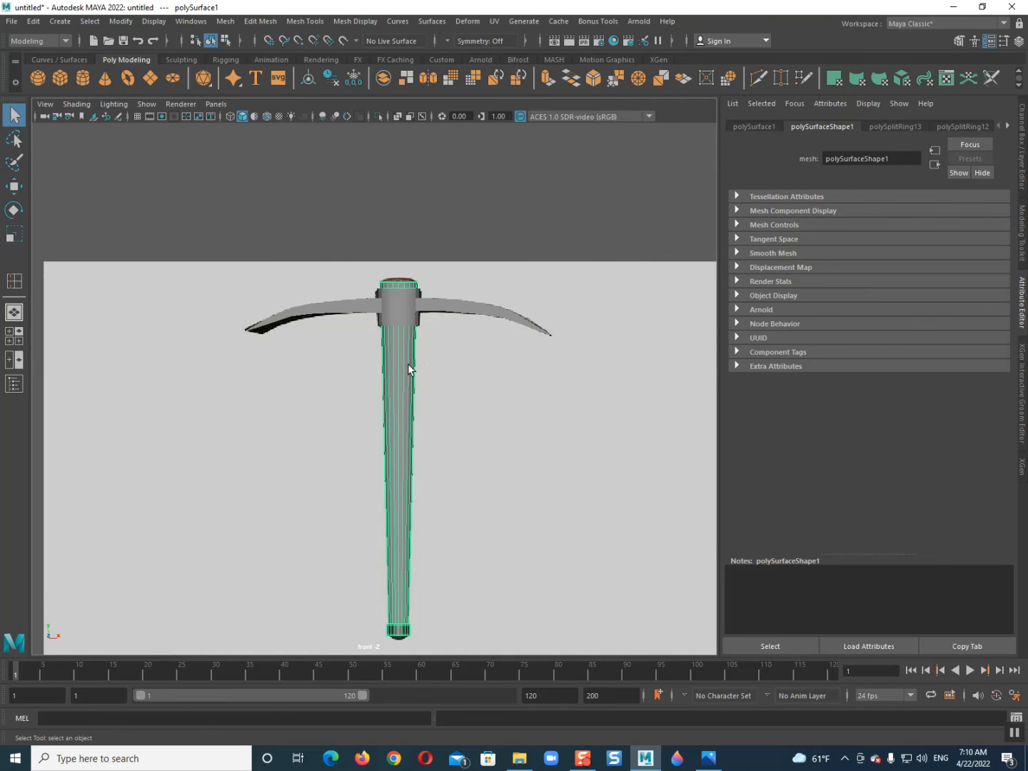
Step: Select the handle's faces above the dark end cap and assign them a new Phong E material
right_click_drag(412, 467, 409, 439)
middle_click_drag(388, 464, 389, 150, "alt")
scroll(377, 247, "up", 5)
middle_click_drag(395, 253, 323, 357, "alt")
scroll(316, 389, "up", 1)
scroll(328, 310, "up", 4)
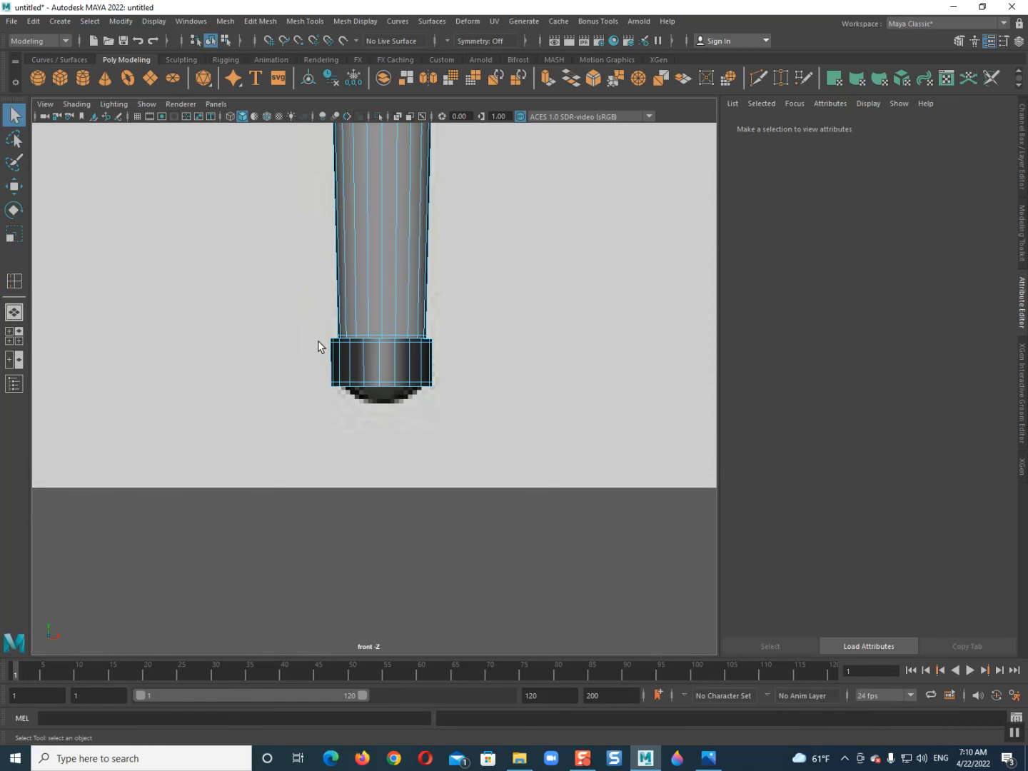
left_click_drag(460, 428, 459, 428)
key("f")
right_click_drag(375, 316, 467, 704)
Step: Connect a file texture to the new Phong E material's color and start choosing its image
left_click(987, 272)
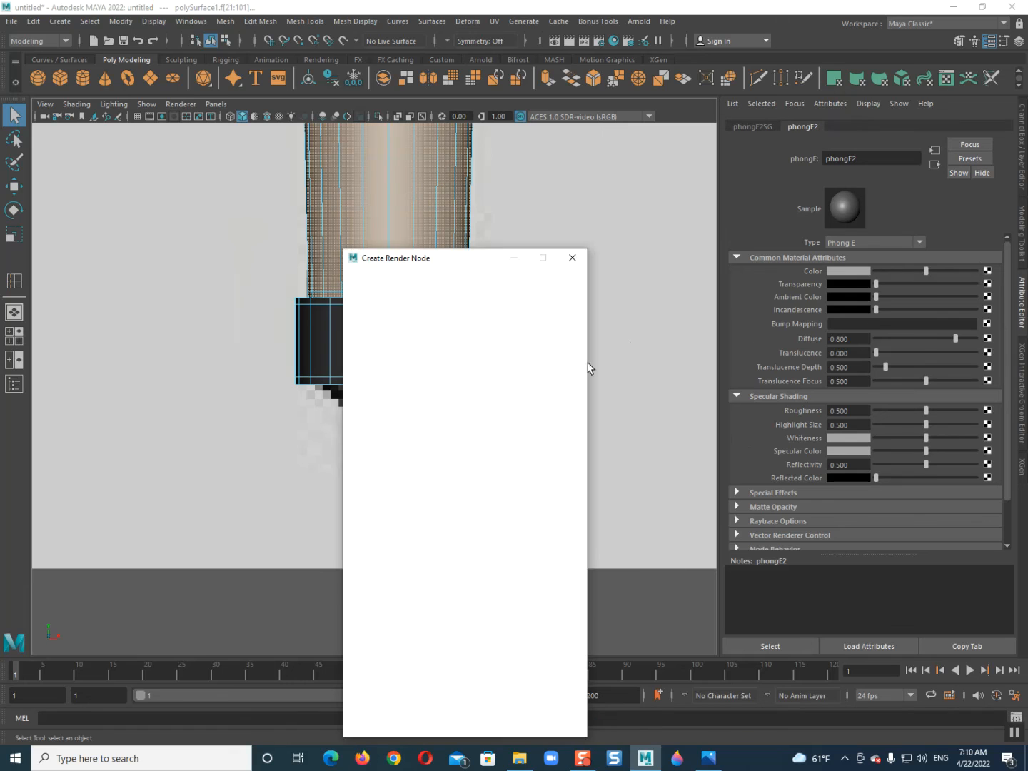
left_click(467, 376)
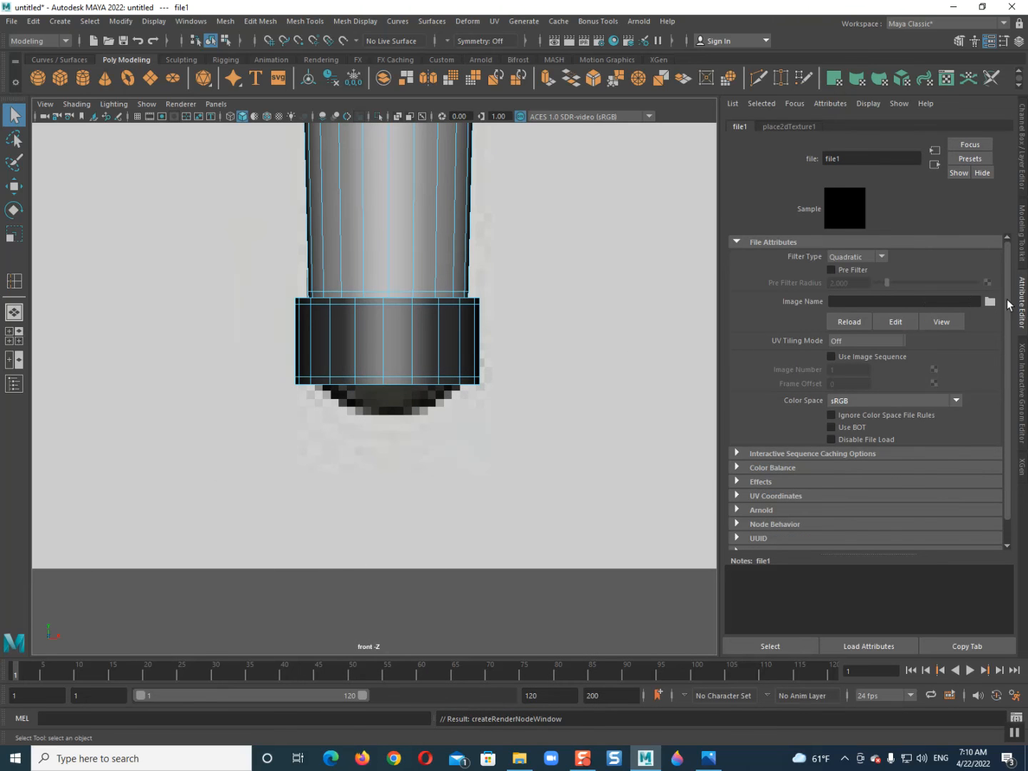
left_click(989, 302)
Step: Browse to the E:\Color\wood color folder for the texture image
left_click(273, 187)
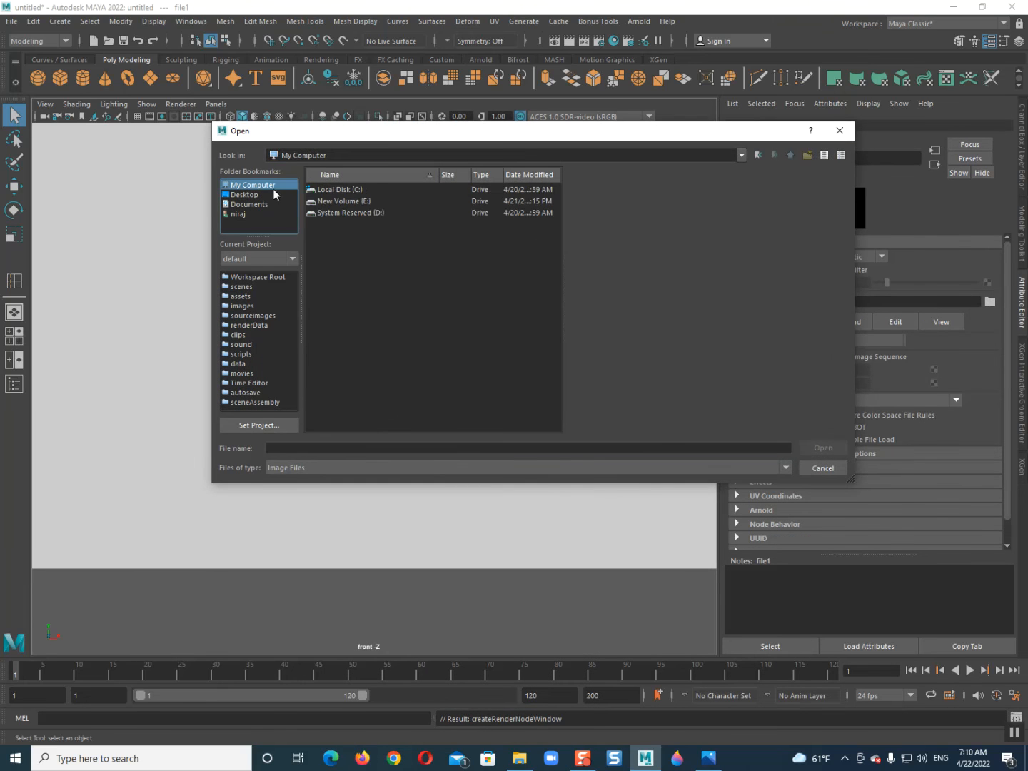
double_click(325, 209)
scroll(343, 342, "down", 6)
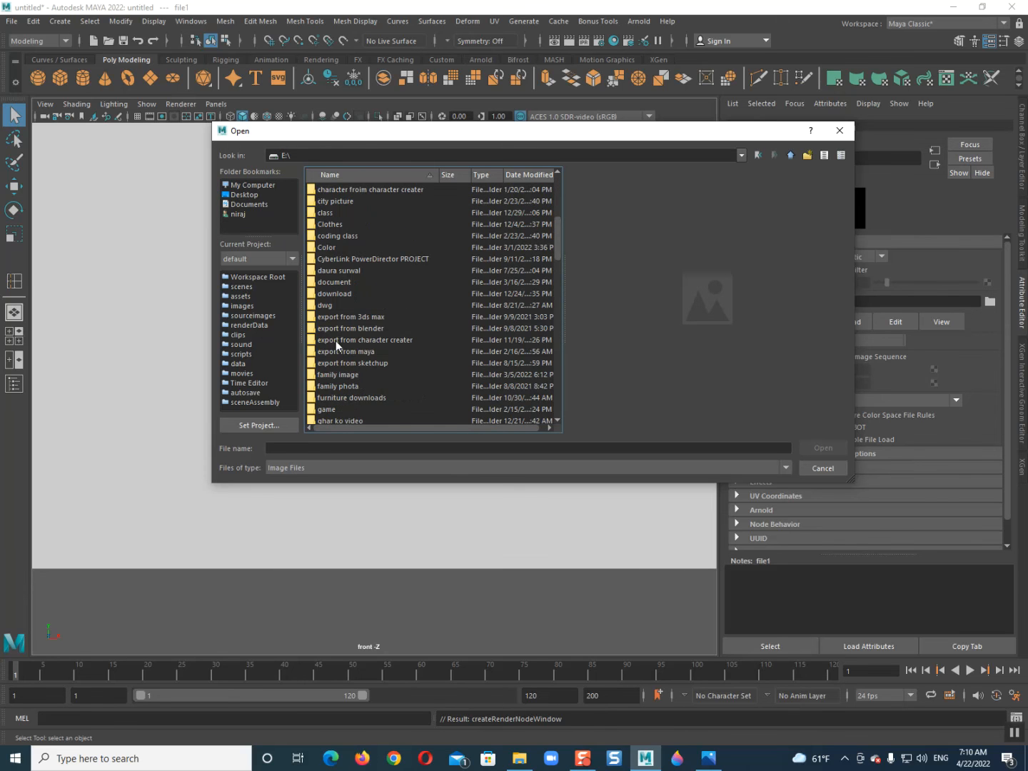
double_click(333, 248)
scroll(336, 357, "down", 3)
scroll(336, 389, "down", 8)
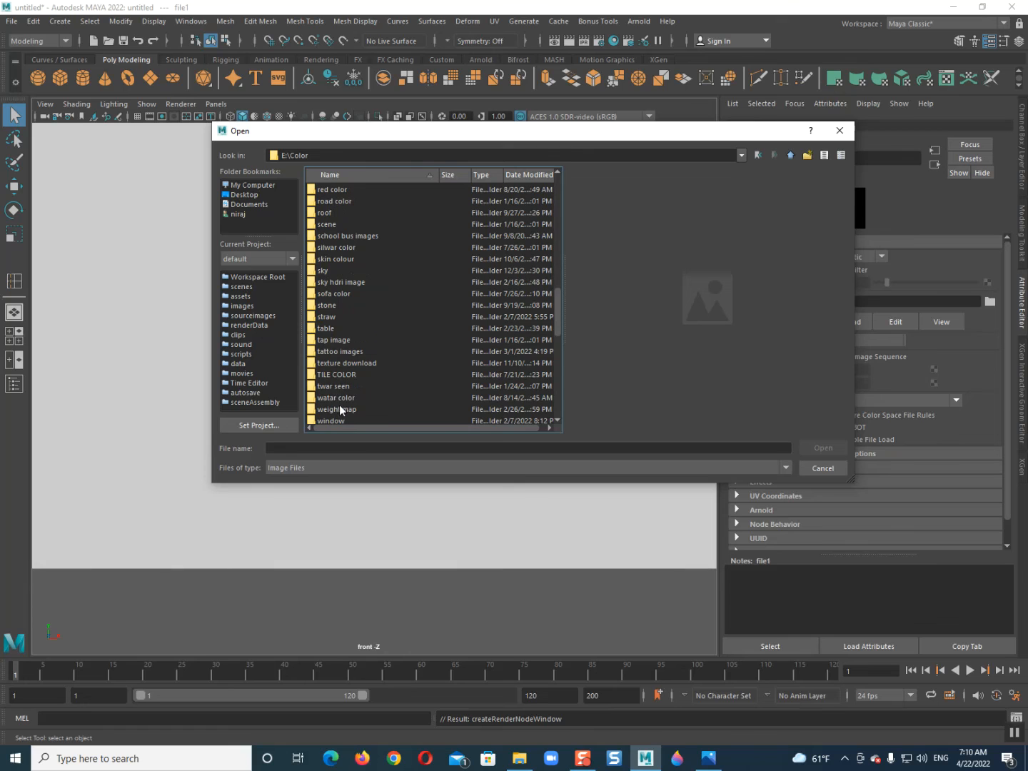
scroll(338, 406, "down", 2)
left_click(338, 364)
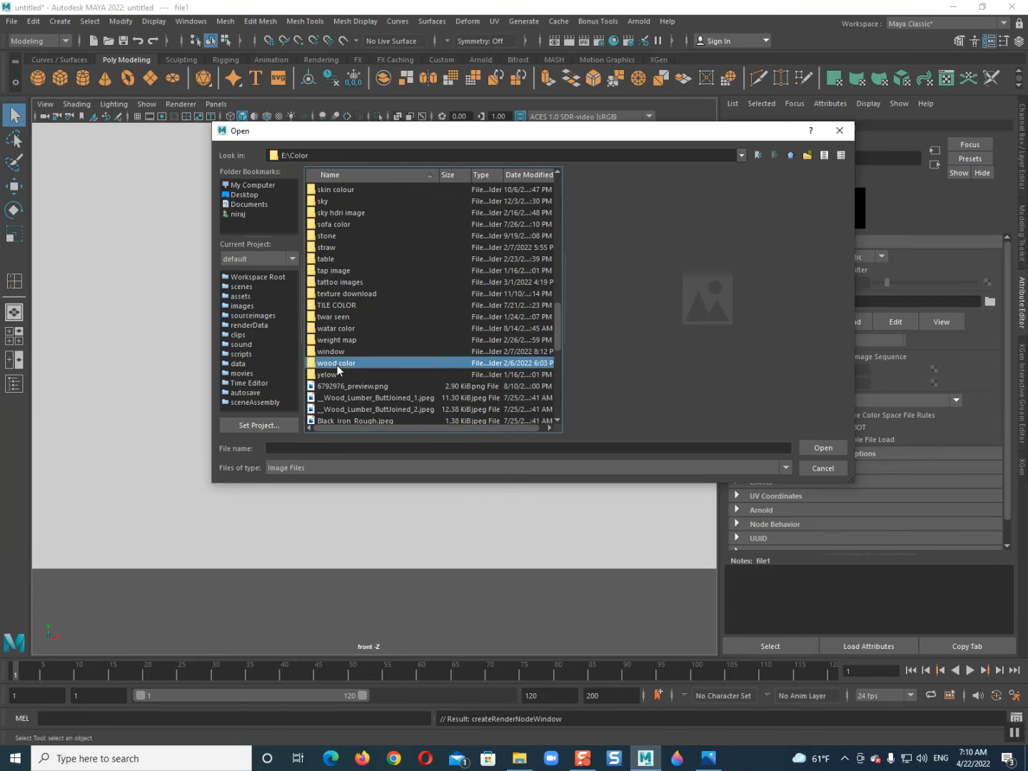
double_click(336, 364)
Step: Look through the wood image previews and load fgf.jpg as the handle's texture
left_click(351, 202)
key("Down")
key("Down")
key("Down")
key("Down")
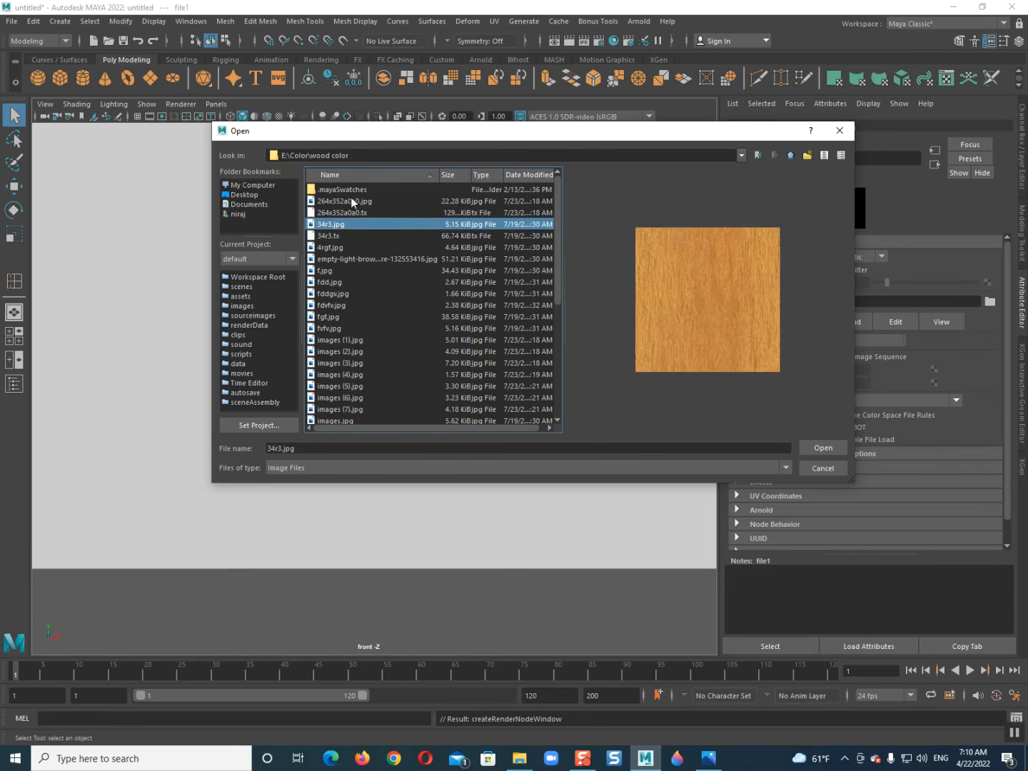
key("Down")
key("Down")
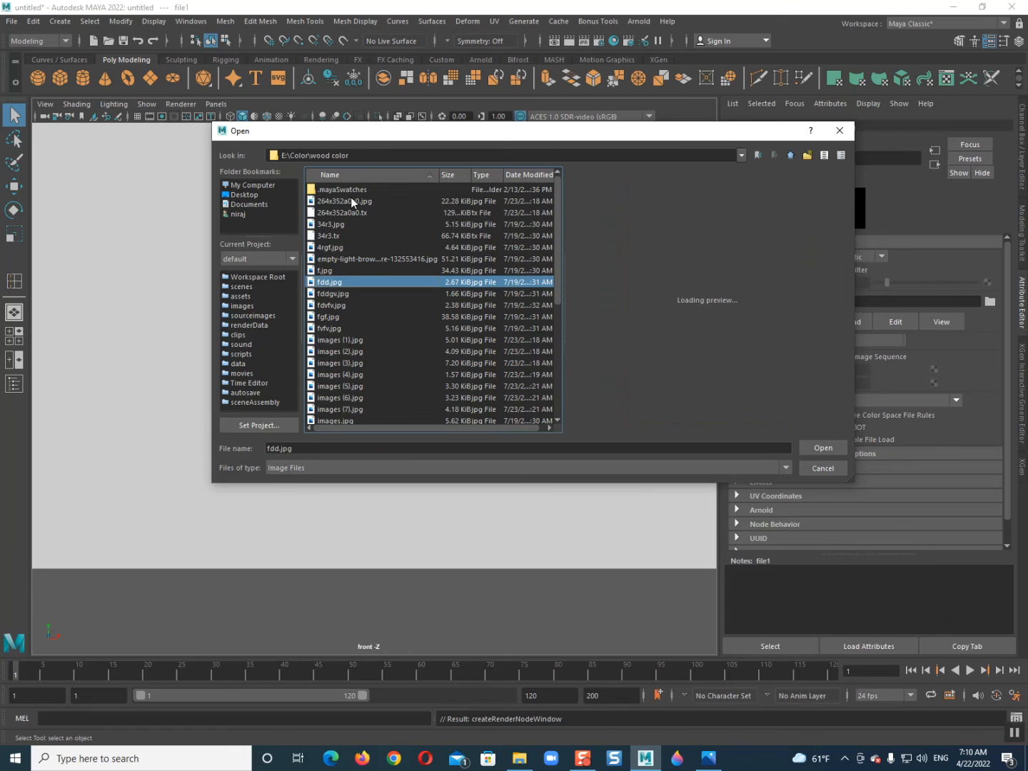
key("Down")
key("Down")
key("Down")
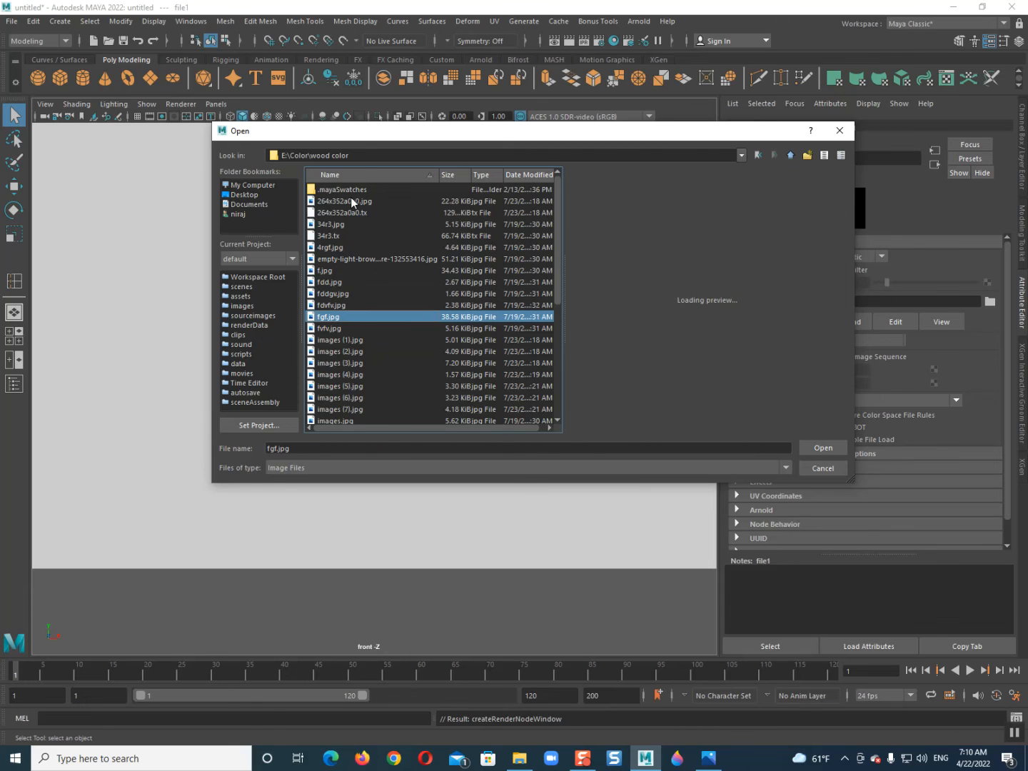
key("Return")
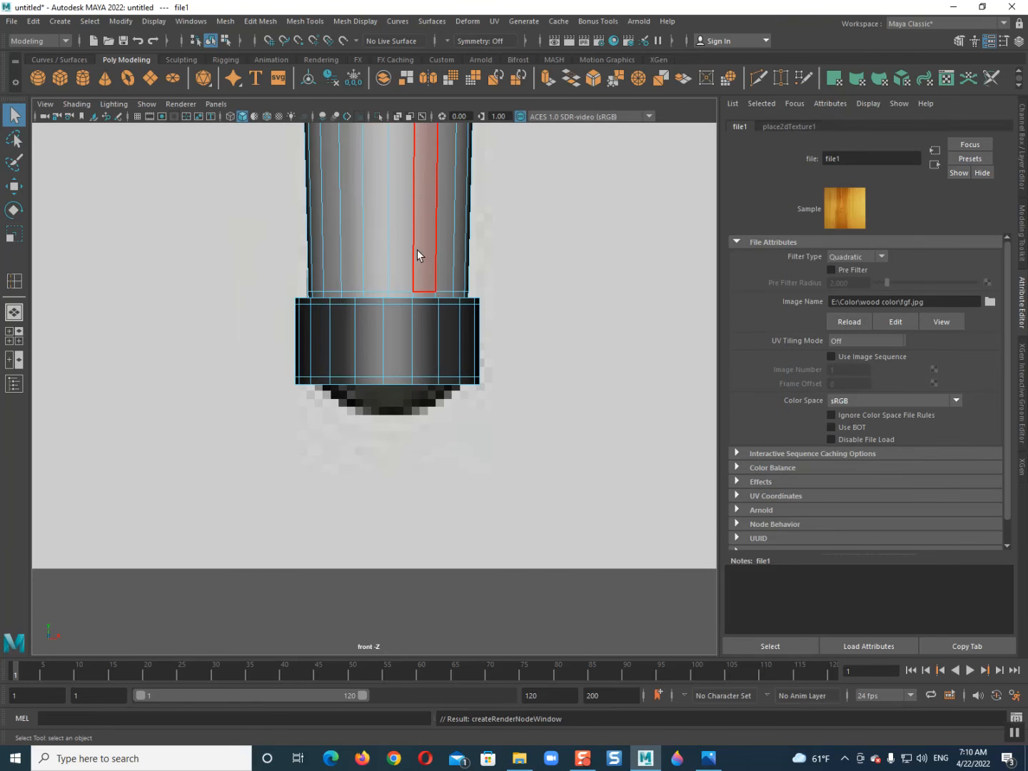
Step: Display the handle with its wood texture in the perspective view
key("6")
key("space")
left_click_drag(415, 252, 415, 142)
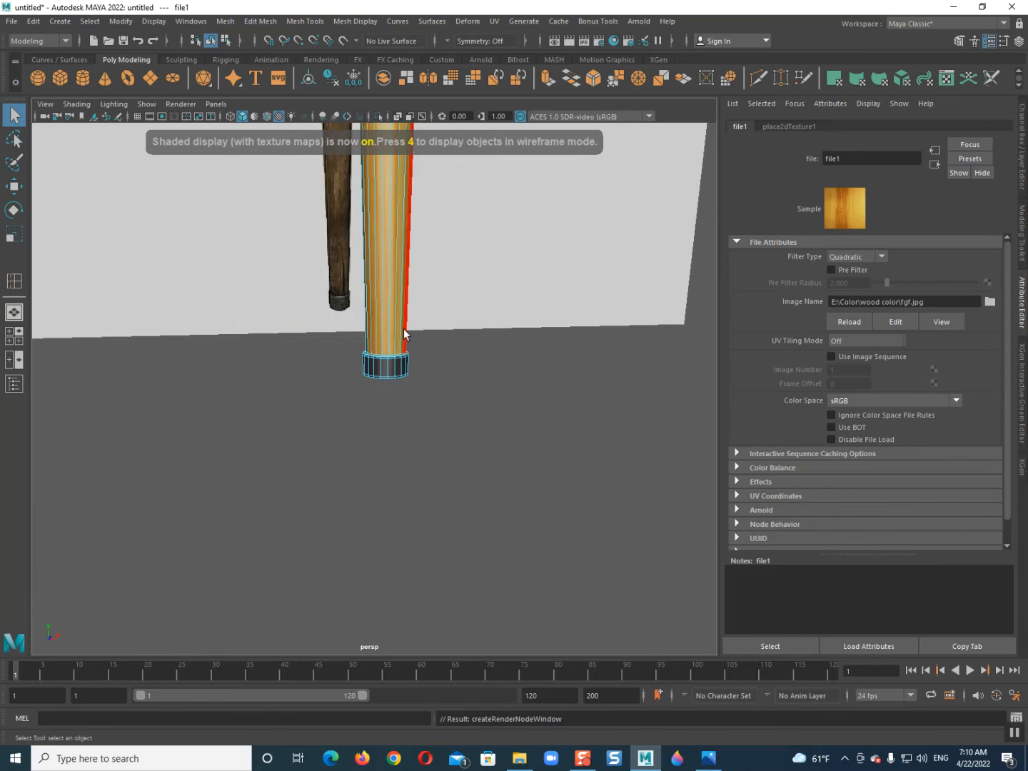
Step: Try images (2).jpg from the wood color folder as the handle's texture image
scroll(408, 309, "down", 2)
middle_click_drag(409, 312, 405, 432, "alt")
left_click_drag(400, 439, 435, 444, "alt")
scroll(404, 344, "down", 3)
scroll(403, 344, "up", 3)
middle_click_drag(420, 389, 448, 505, "alt")
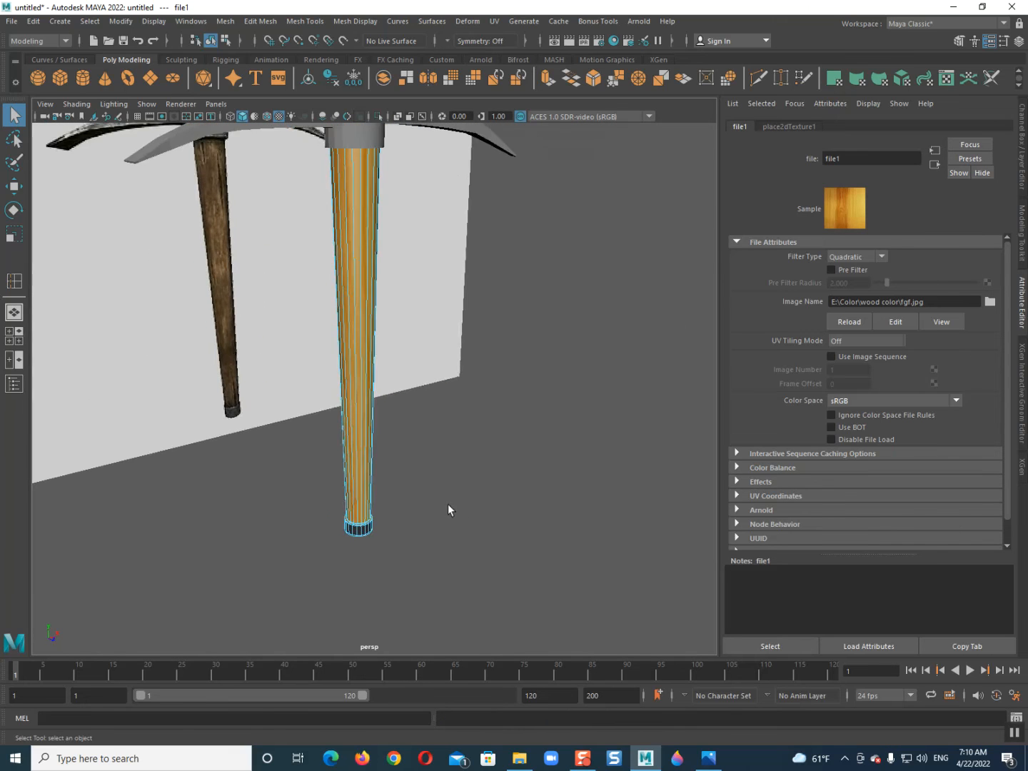
left_click(988, 302)
key("Down")
key("Down")
key("Down")
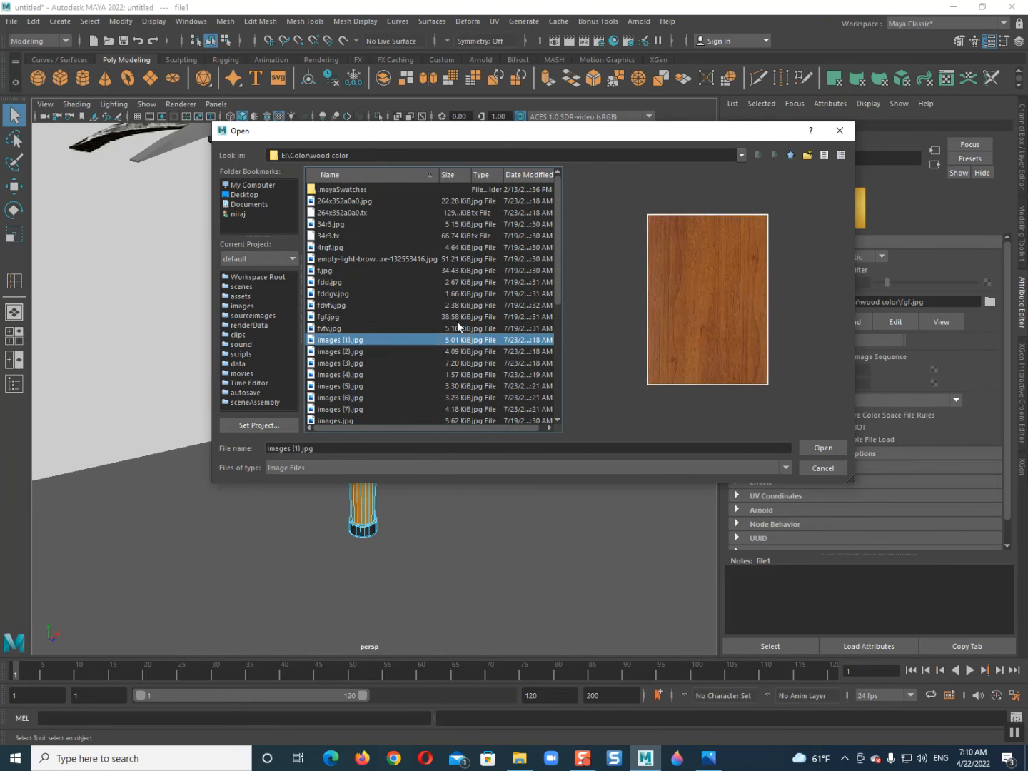
key("Return")
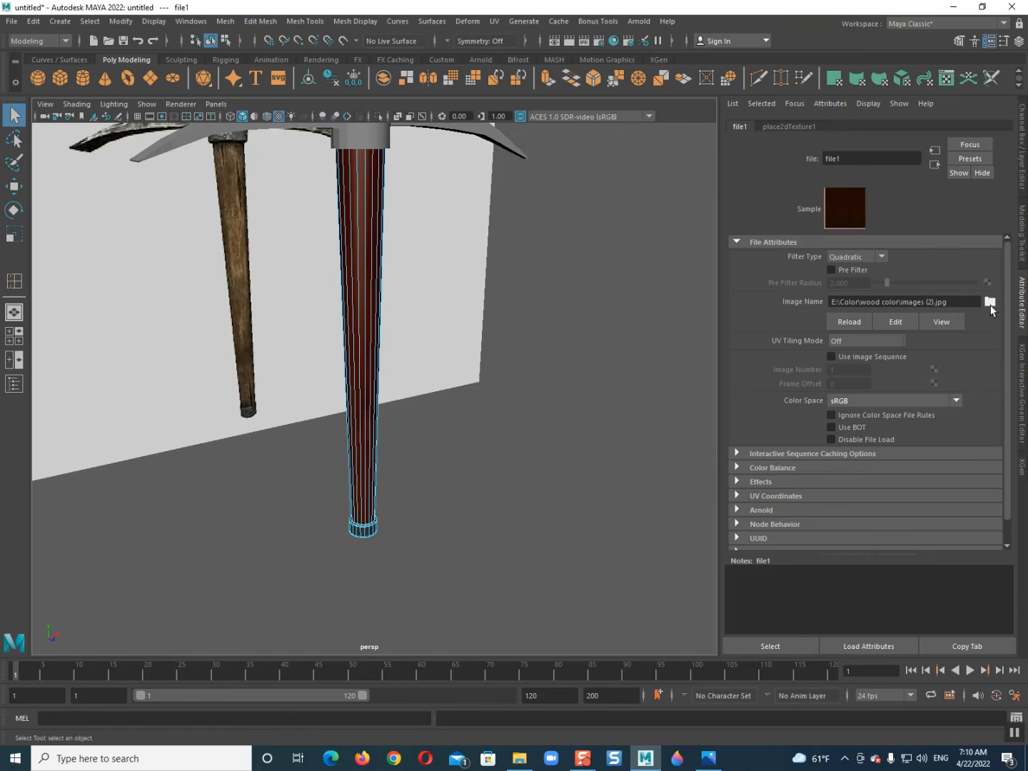
Step: Replace the handle's texture image with images (6).jpg from the wood color folder
left_click(988, 301)
left_click(432, 363)
key("Down")
key("Down")
key("Down")
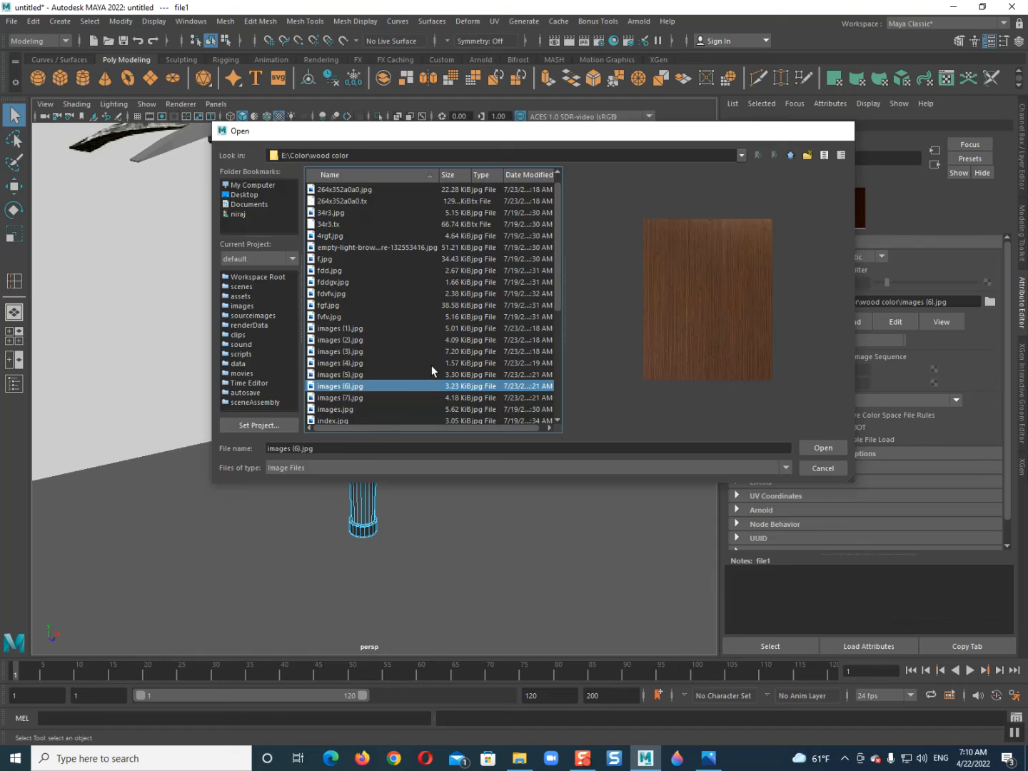
key("Return")
Step: Load wood-alder.jpg from the wood color folder as the handle's texture image
left_click(990, 301)
scroll(484, 388, "down", 3)
left_click(496, 384)
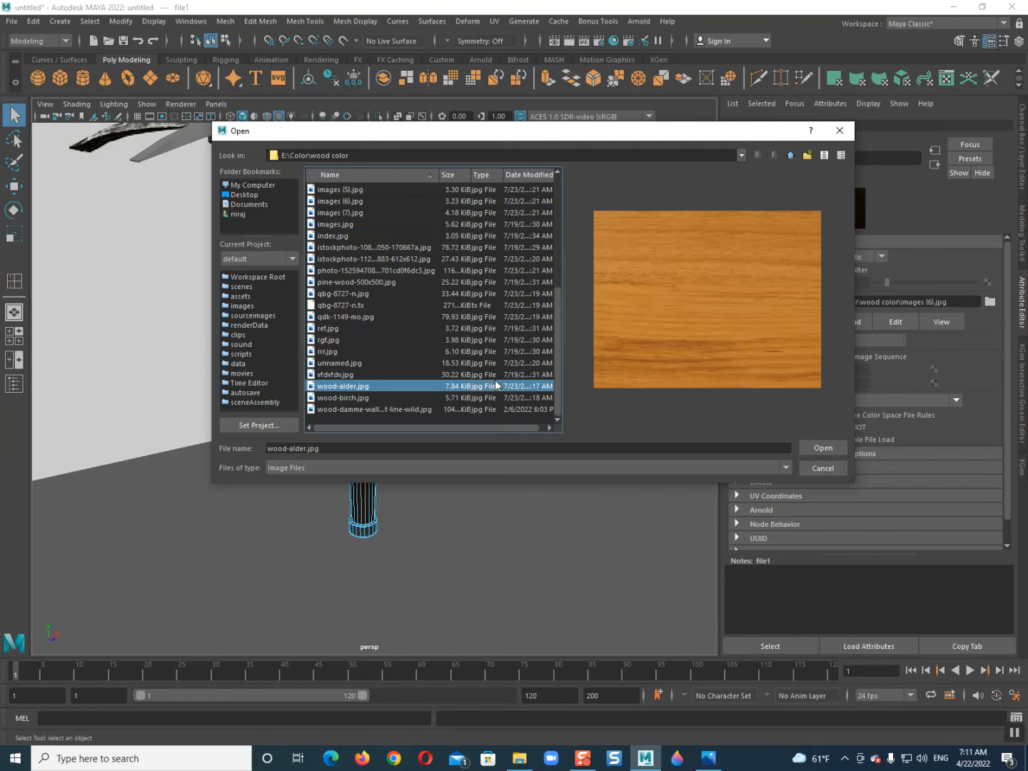
double_click(496, 381)
scroll(464, 375, "up", 4)
scroll(466, 376, "up", 2)
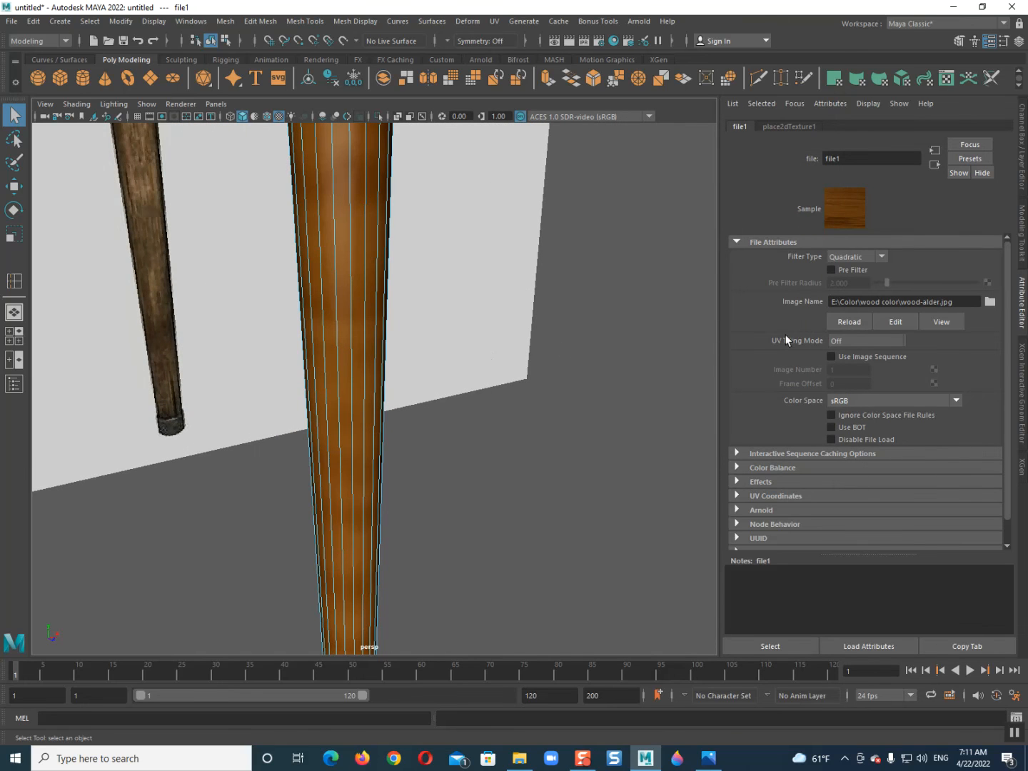
Step: Set the handle texture's Repeat UV to 3 in both directions in its 2D texture placement
left_click(791, 127)
double_click(850, 355)
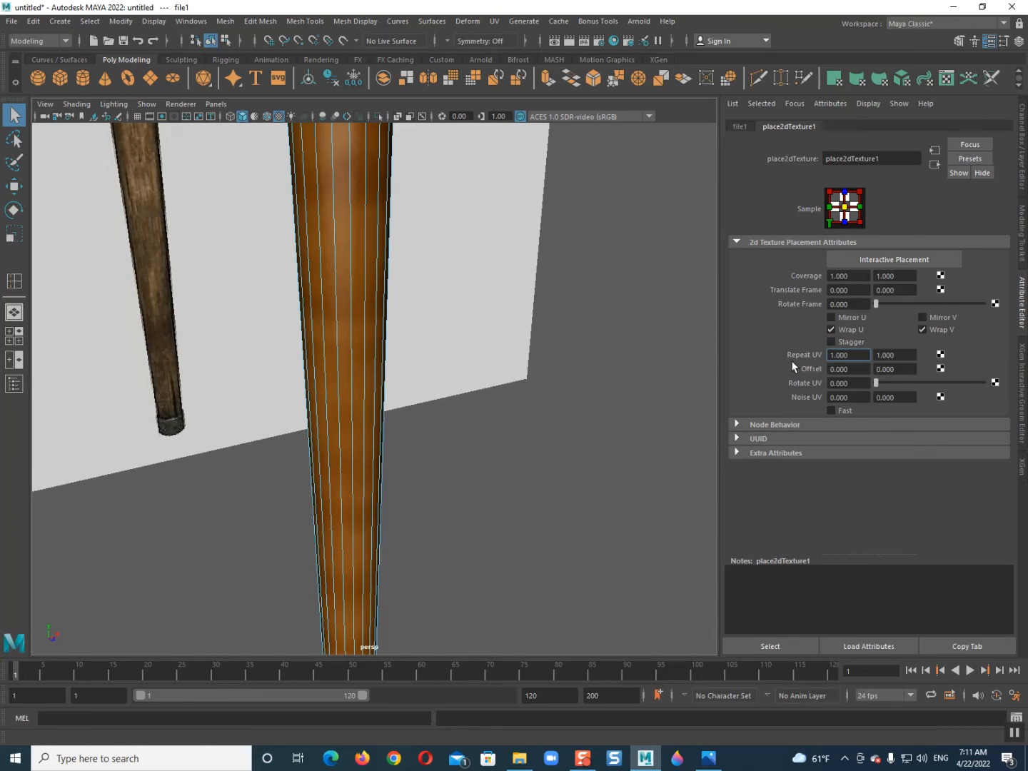
key("BackSpace")
type("3")
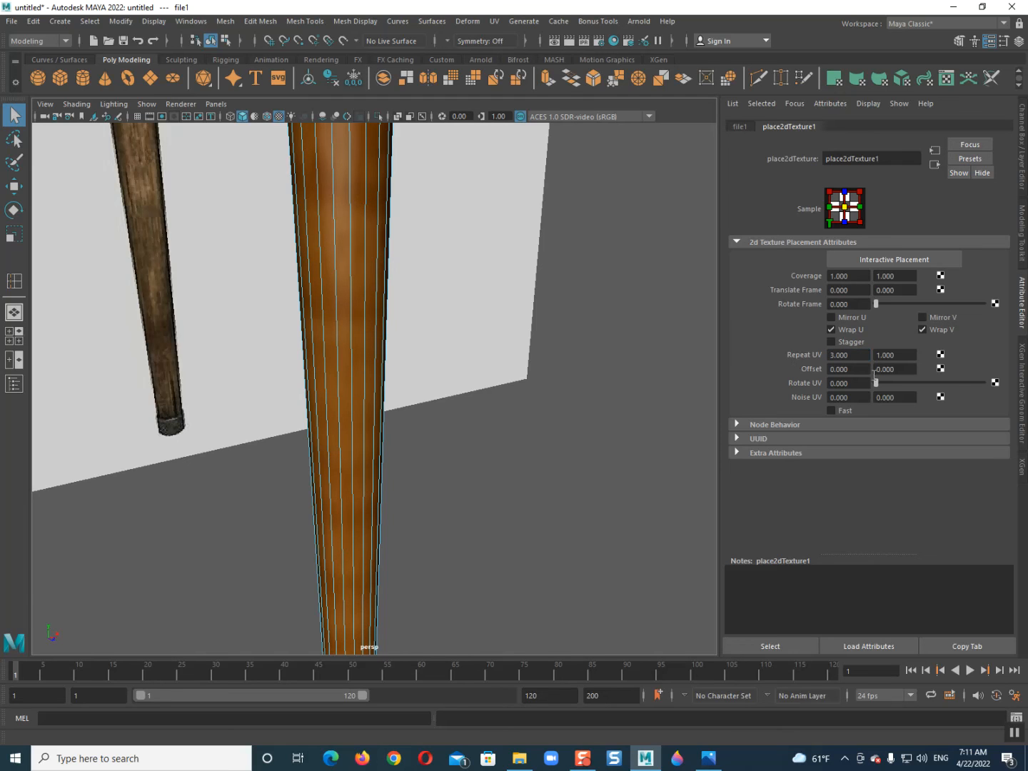
key("Tab")
type("3")
key("Return")
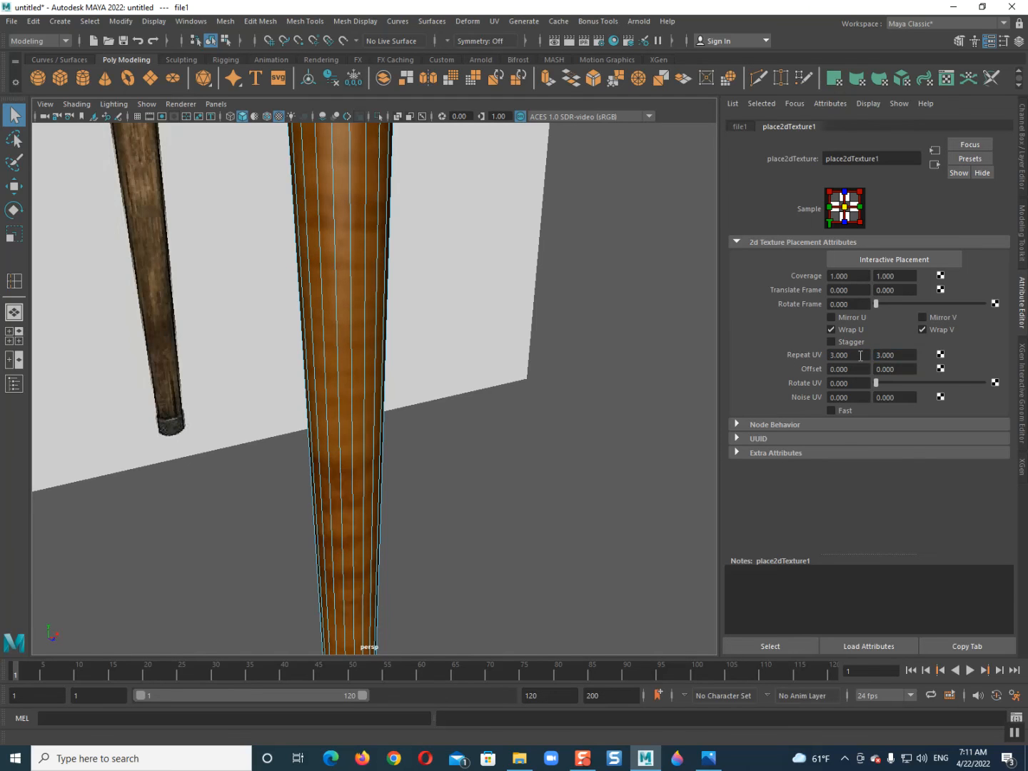
Step: Deselect the handle and examine its wood texture and the dark metal head against the reference image
left_click(376, 331)
left_click(461, 324)
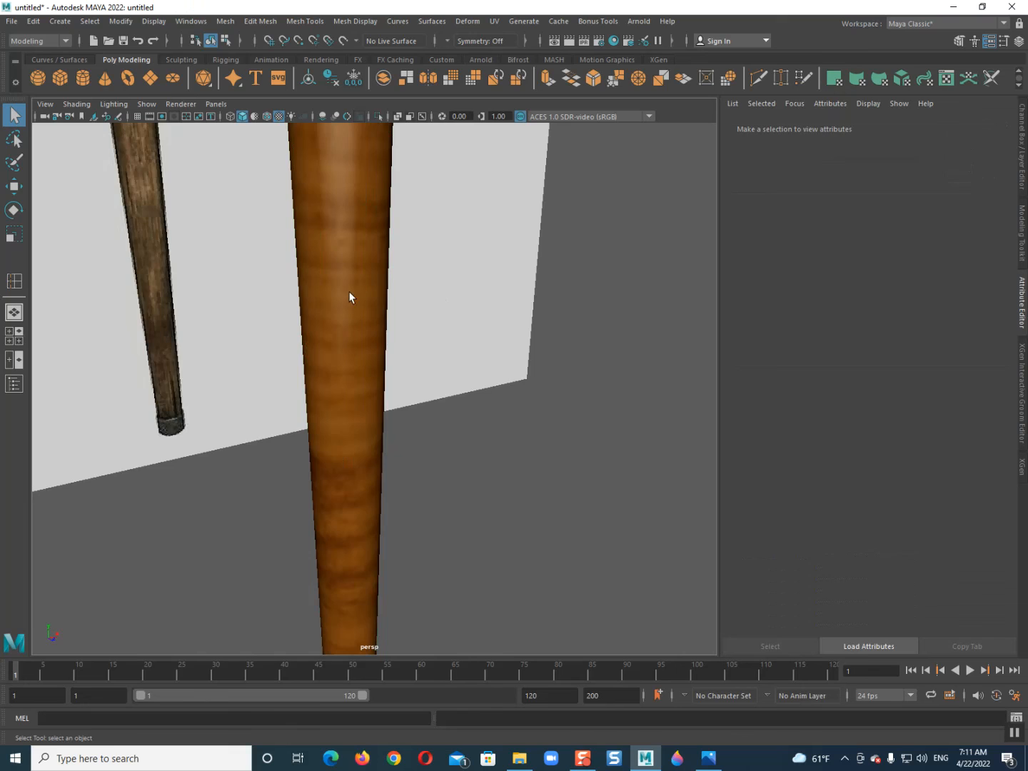
scroll(361, 312, "down", 3)
left_click_drag(392, 316, 356, 308, "alt")
scroll(356, 307, "down", 4)
middle_click_drag(357, 308, 384, 379, "alt")
scroll(378, 456, "up", 5)
scroll(384, 379, "up", 2)
left_click(438, 407)
right_click_drag(438, 407, 539, 724)
right_click(452, 406)
left_click(580, 292)
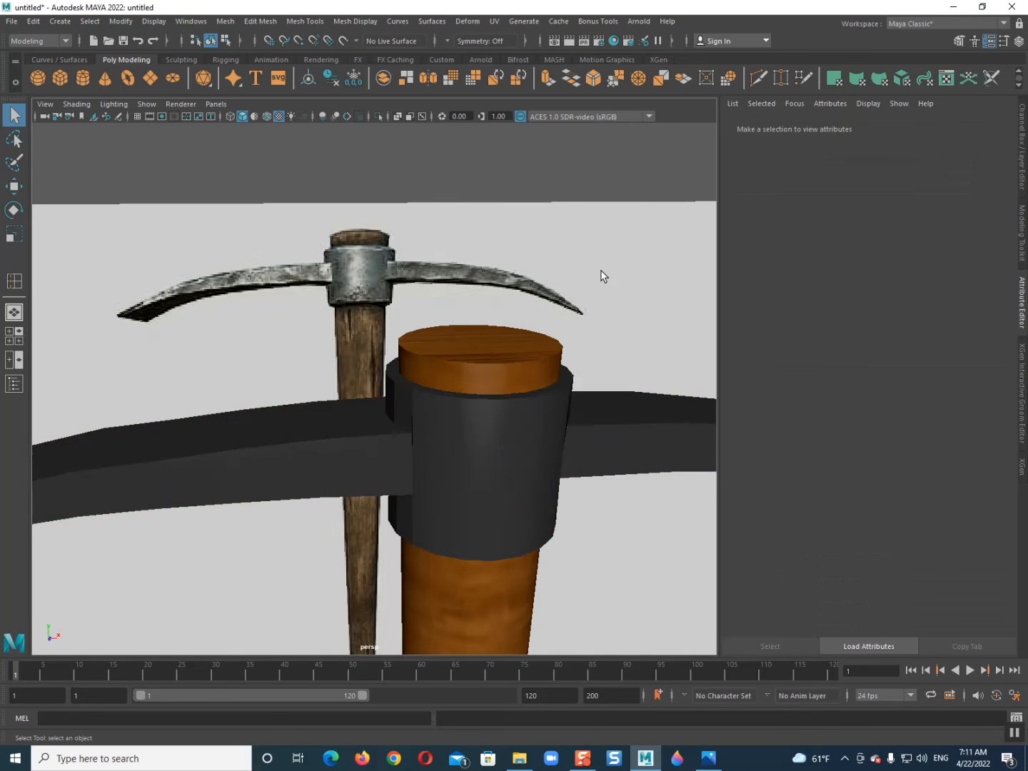
Step: Smooth the pickaxe's head and handle meshes together with 2 divisions, and return to object mode with nothing selected
scroll(518, 439, "down", 6)
left_click_drag(516, 439, 382, 436, "alt")
left_click_drag(357, 388, 457, 486)
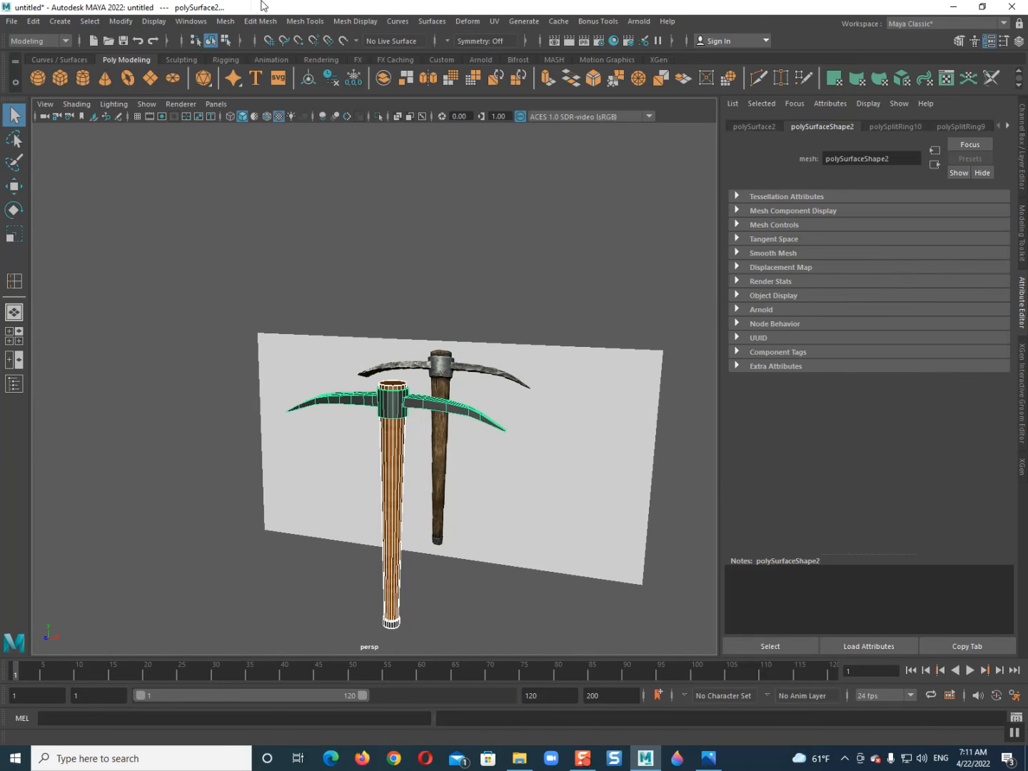
left_click(237, 24)
left_click(259, 166)
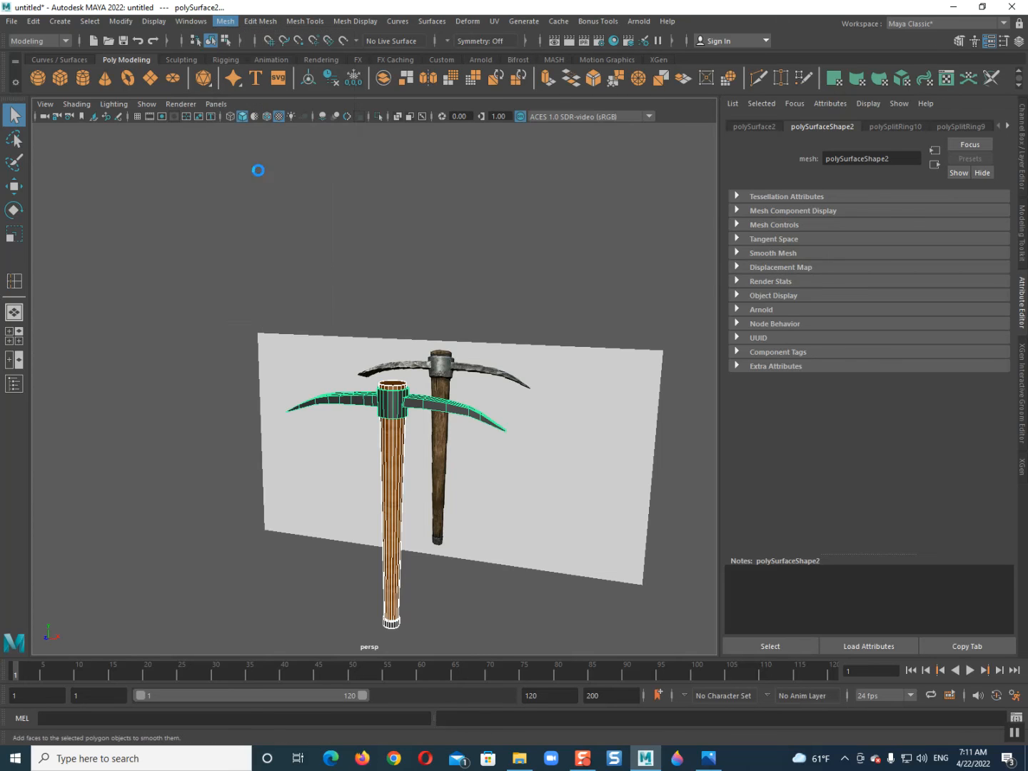
left_click_drag(560, 398, 567, 395)
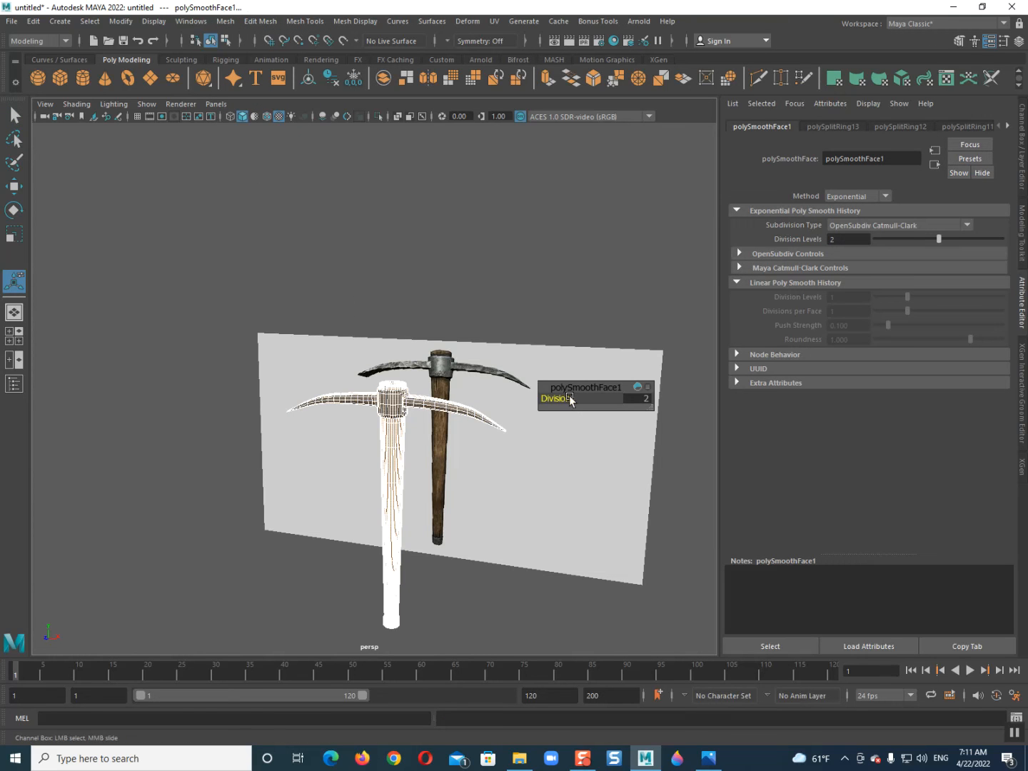
right_click_drag(428, 404, 496, 351)
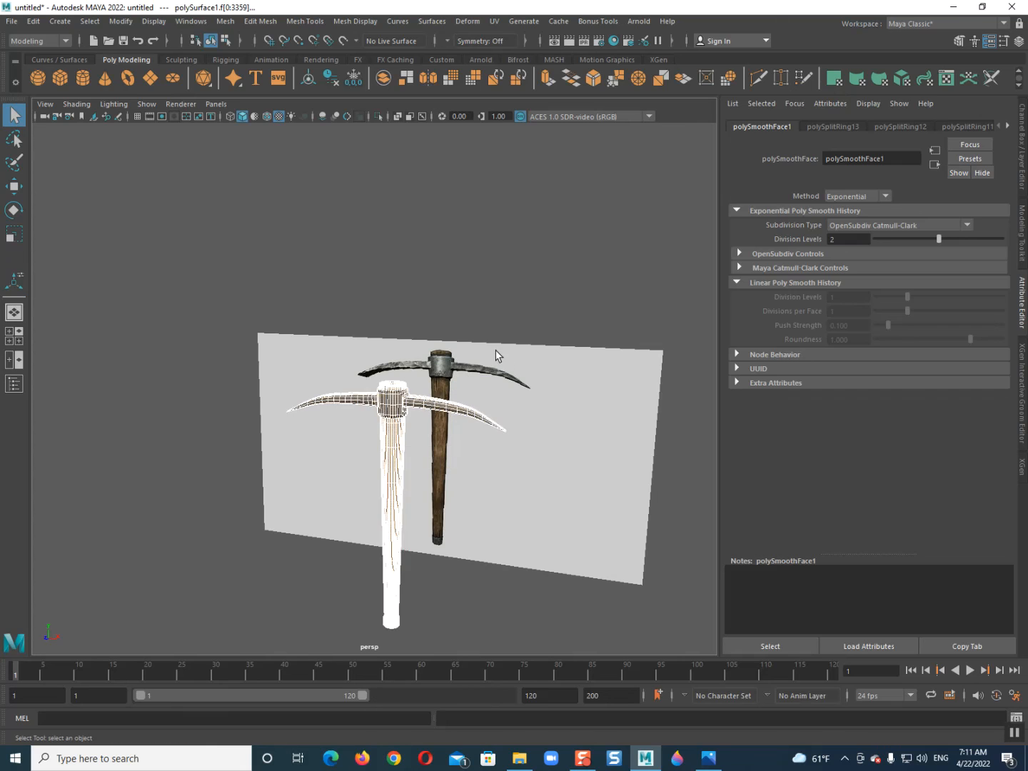
left_click(496, 349)
left_click_drag(309, 332, 387, 492)
left_click_drag(298, 474, 334, 482, "alt")
left_click(324, 524)
Step: Delete the display layer layer1 and the reference image plane behind the pickaxe
scroll(330, 511, "up", 2)
middle_click_drag(331, 511, 325, 393, "alt")
left_click_drag(325, 392, 367, 396, "alt")
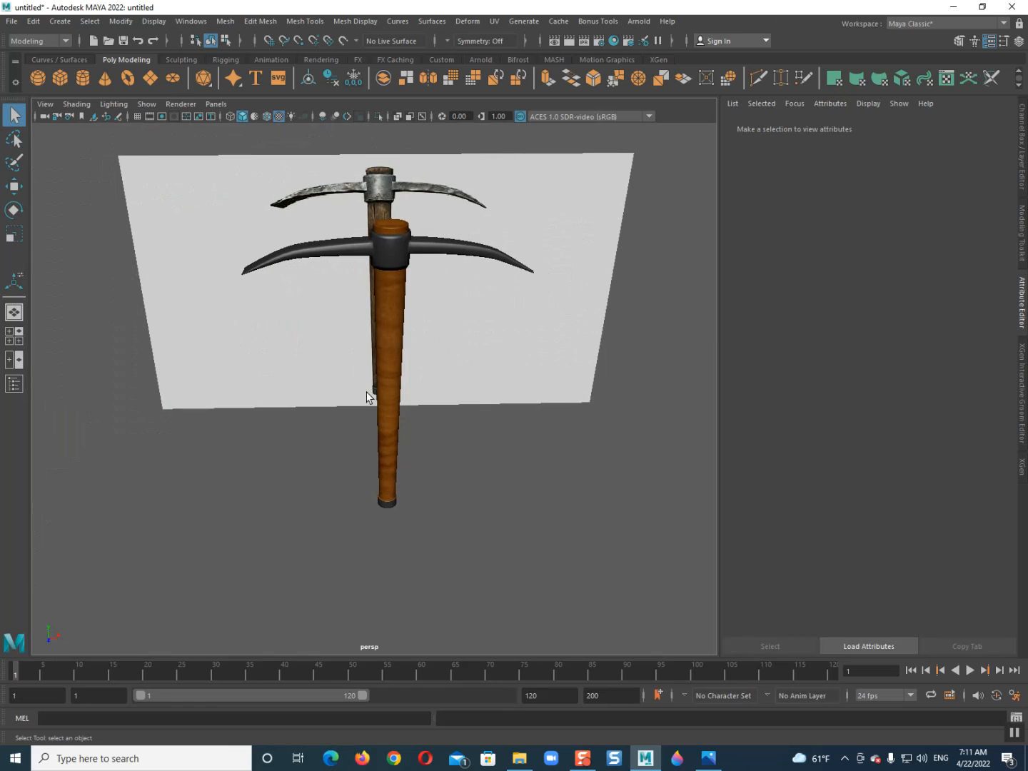
left_click(1023, 164)
right_click(916, 461)
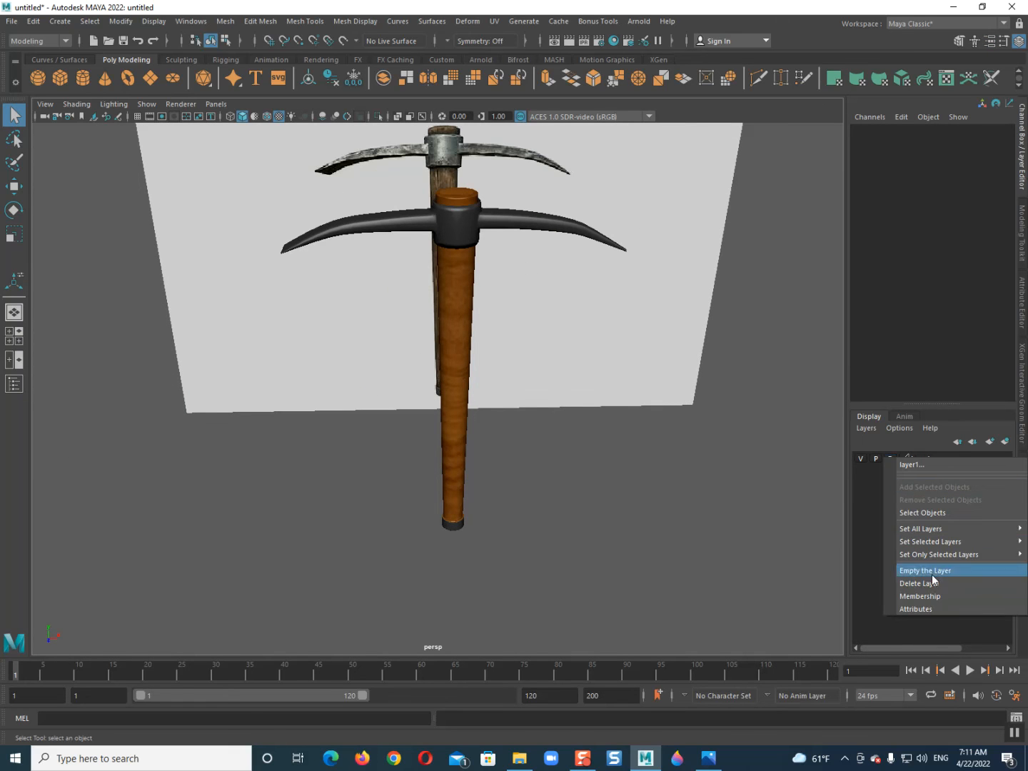
left_click(902, 588)
key("Delete")
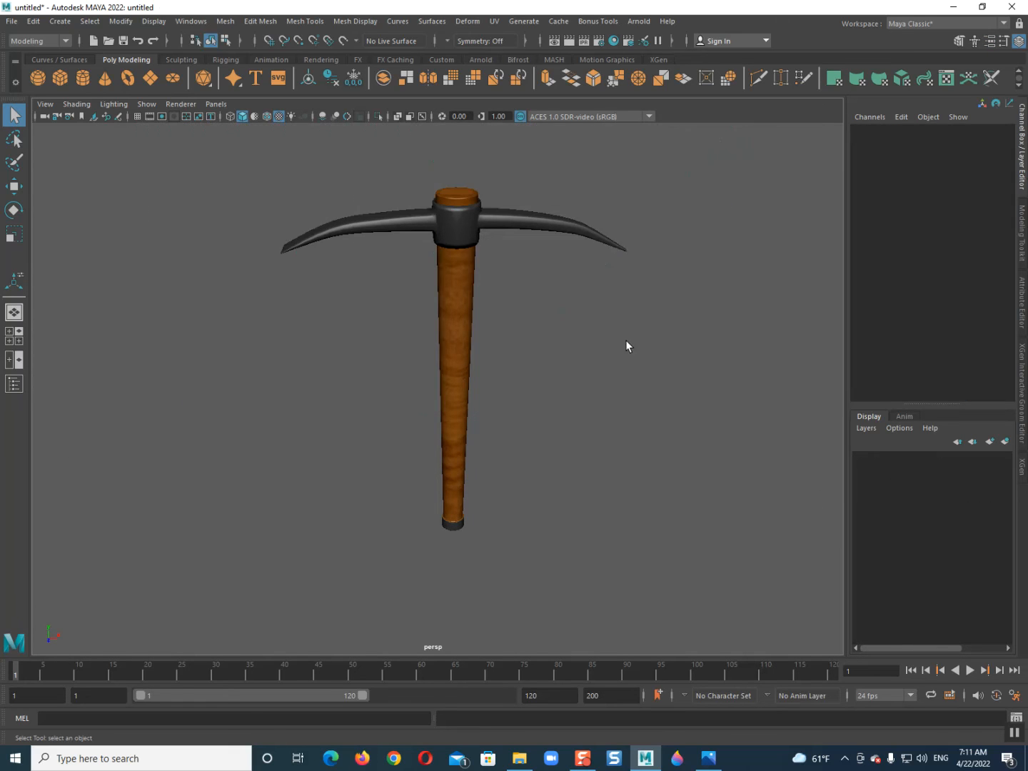
left_click_drag(526, 384, 439, 392, "alt")
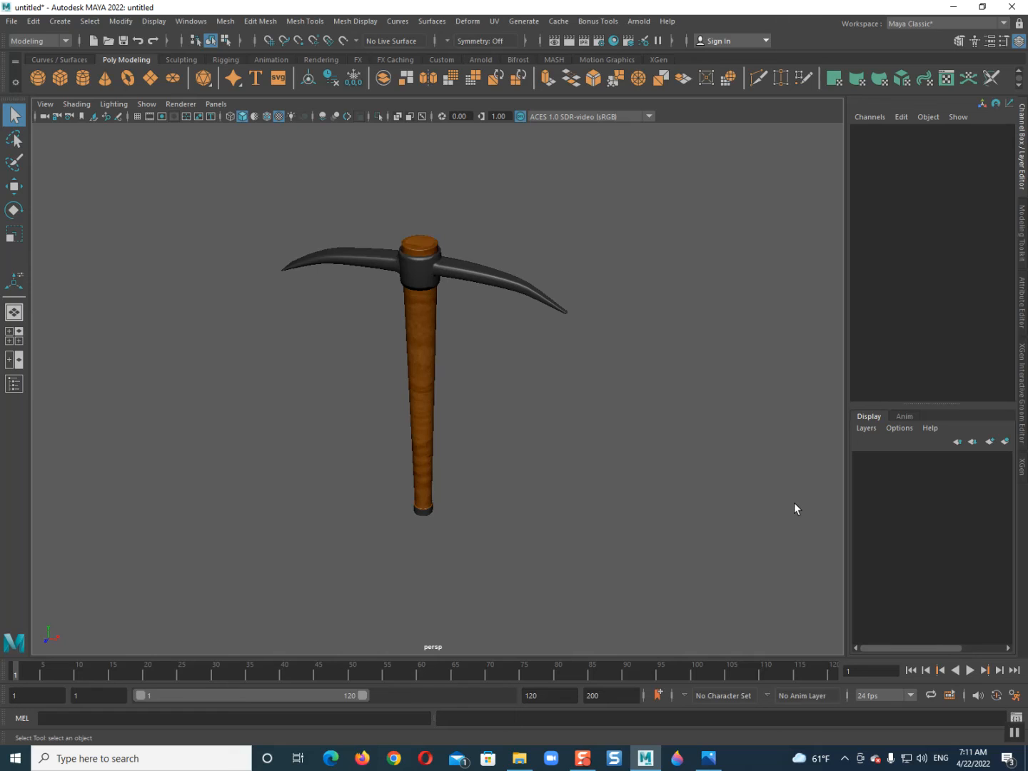
key("F8")
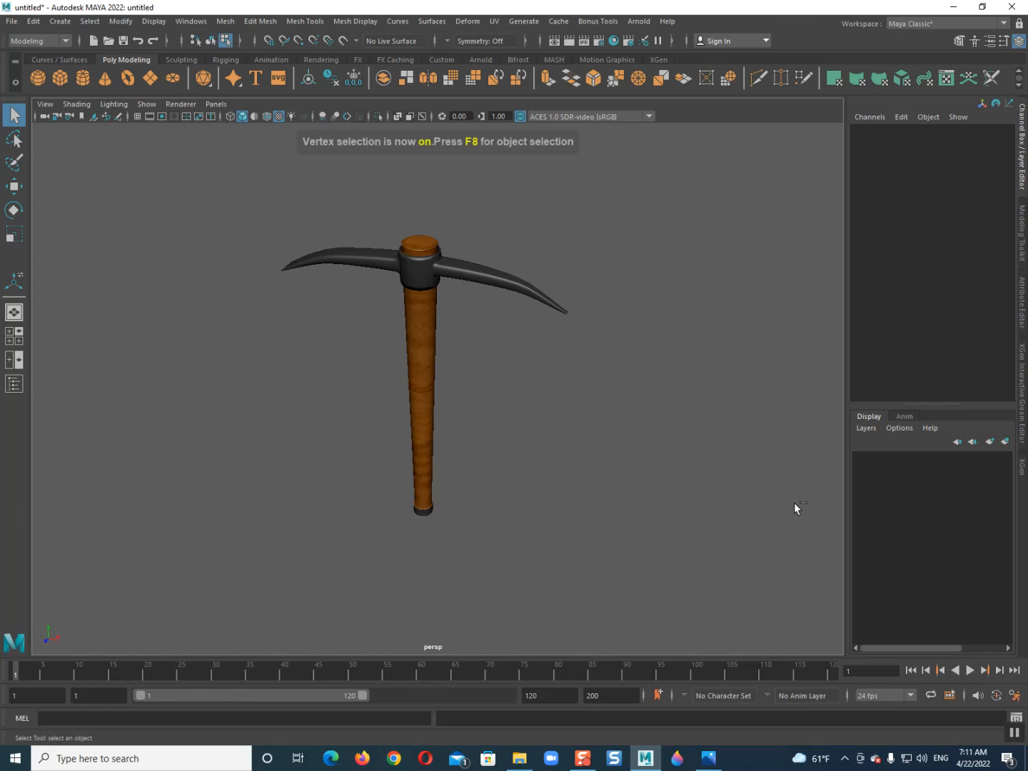
key("F8")
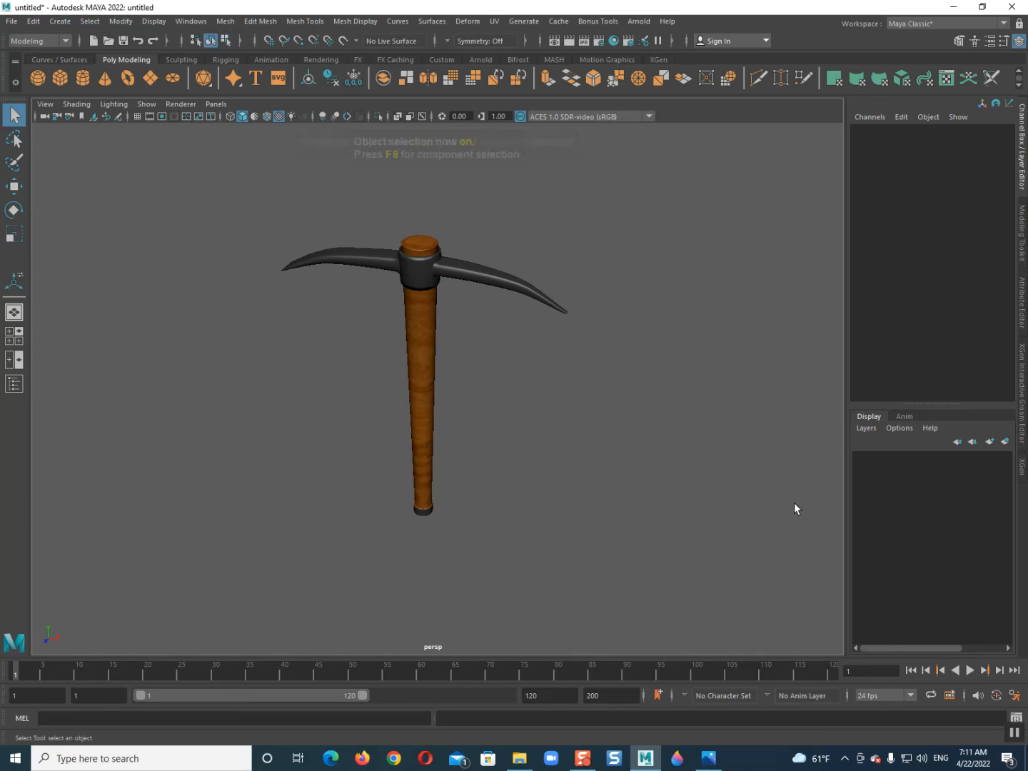